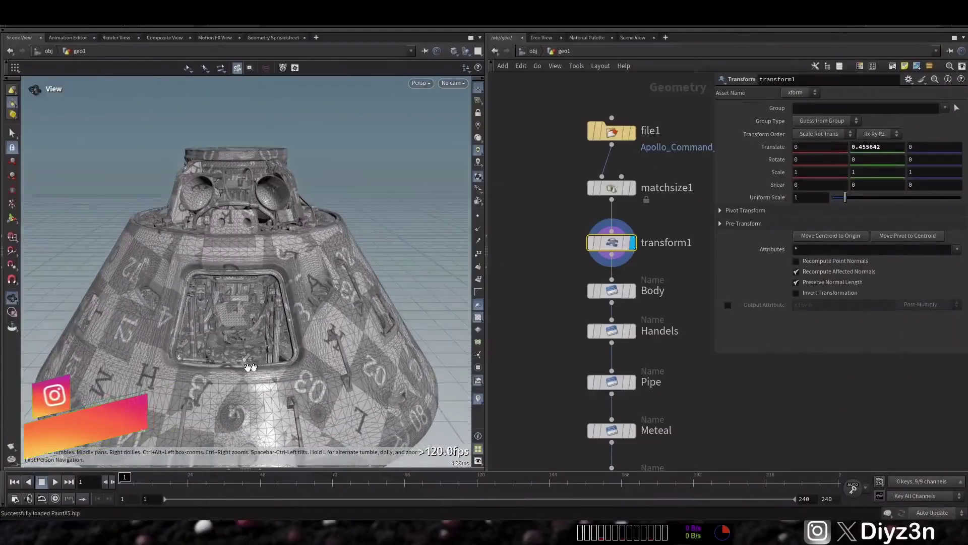
Display the Body name node and check its geometry information
scroll(166, 315, "up", 5)
scroll(166, 315, "down", 6)
scroll(167, 315, "down", 5)
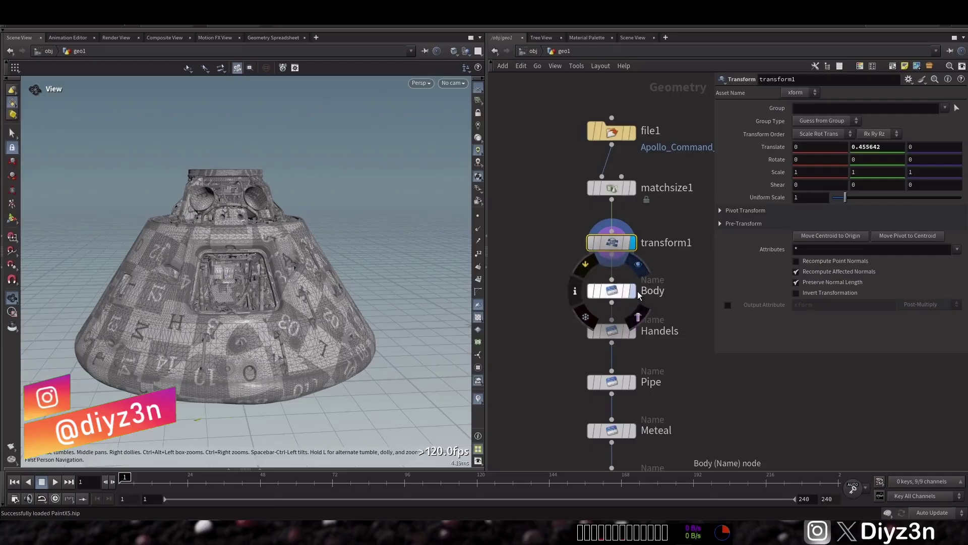
left_click(633, 291)
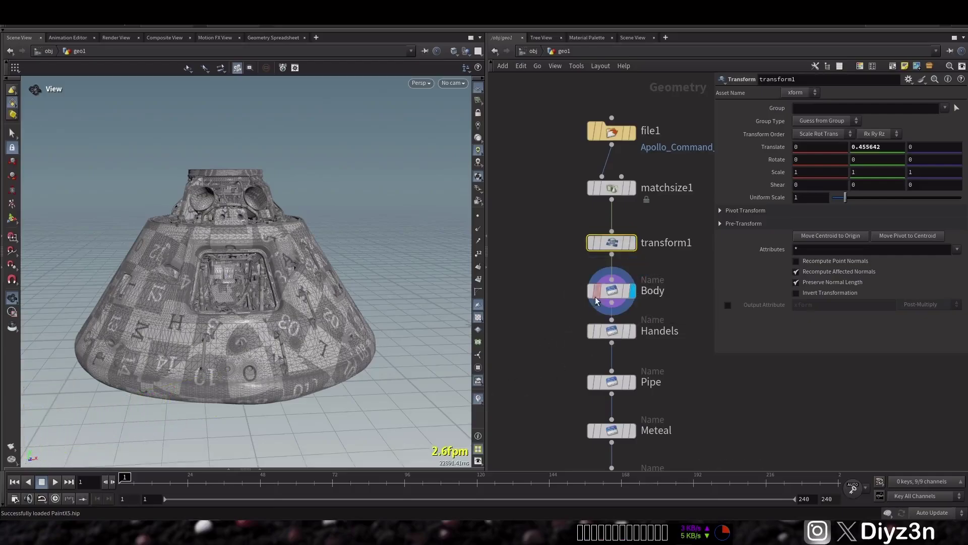
middle_click(595, 300)
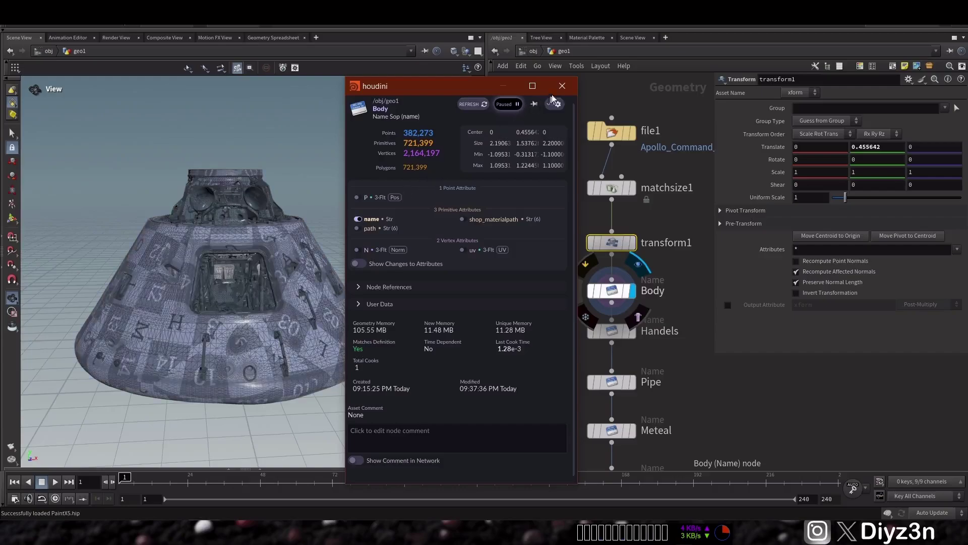
Show which primitives of the capsule belong to the Body node's naming group, then leave the selection unchanged
left_click(612, 291)
middle_click_drag(670, 329, 638, 189)
left_click(950, 172)
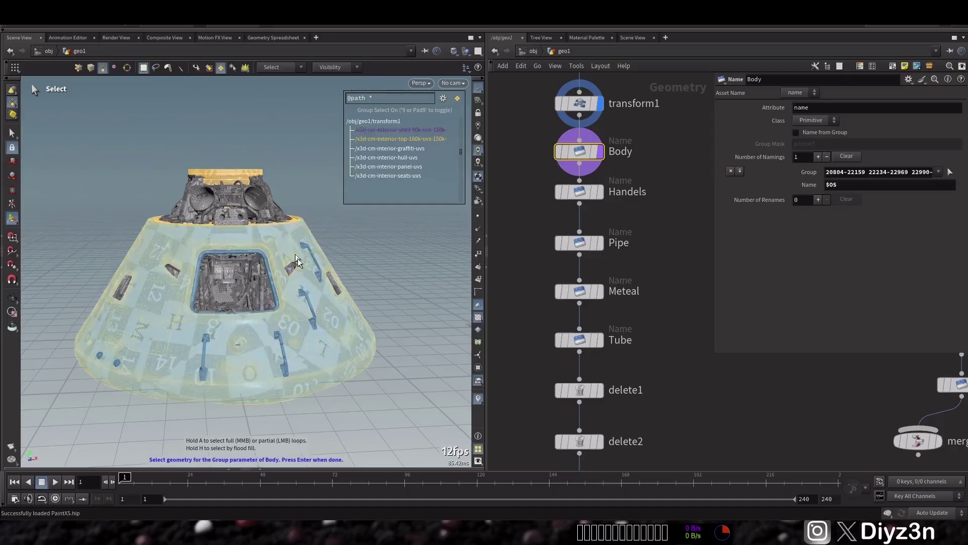
key("Escape")
Display the Pipe, Meteal and Tube name nodes in turn and examine the named parts around the capsule's neck and window
left_click(601, 244)
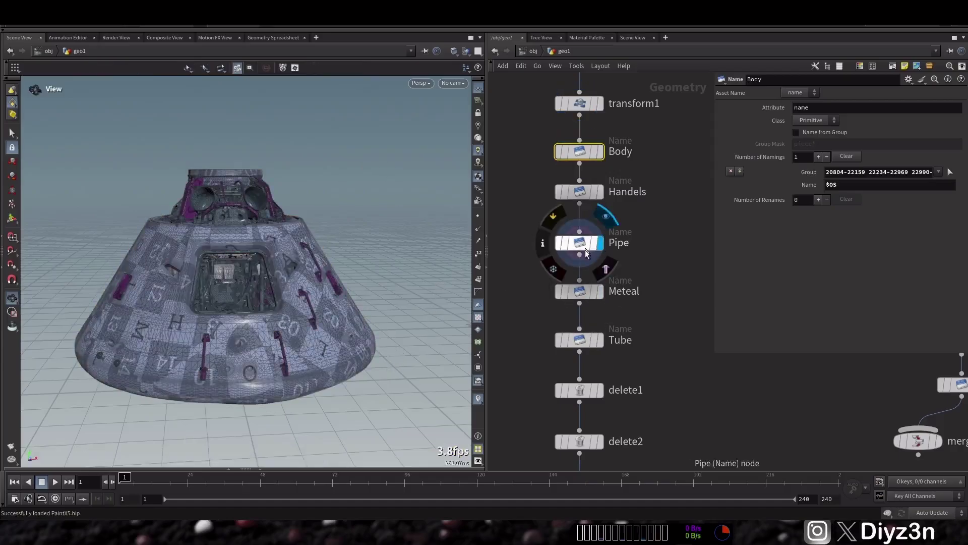
left_click(601, 292)
left_click(601, 340)
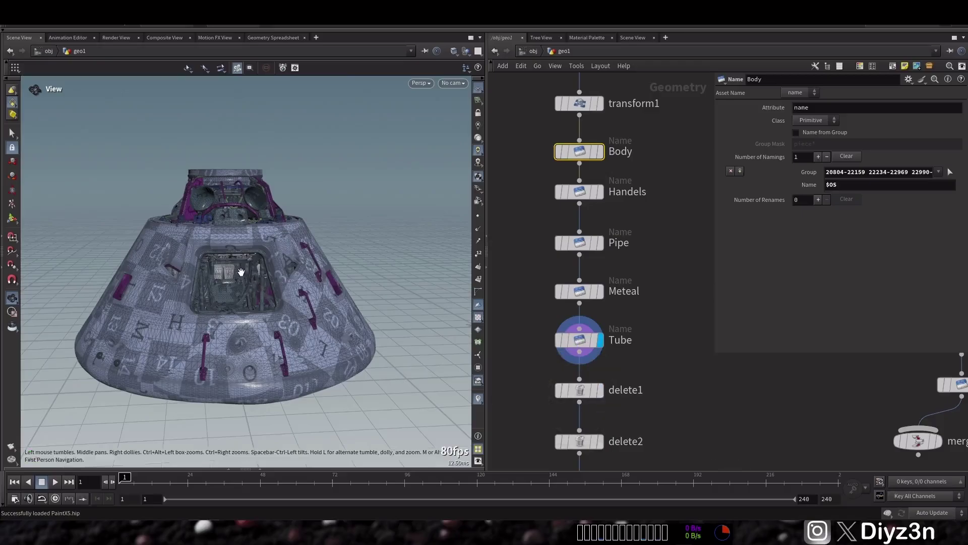
left_click_drag(241, 272, 251, 302)
scroll(254, 212, "up", 8)
middle_click_drag(254, 212, 208, 300)
left_click_drag(209, 300, 322, 268)
left_click_drag(317, 215, 283, 340)
scroll(283, 341, "down", 4)
left_click_drag(398, 234, 308, 256)
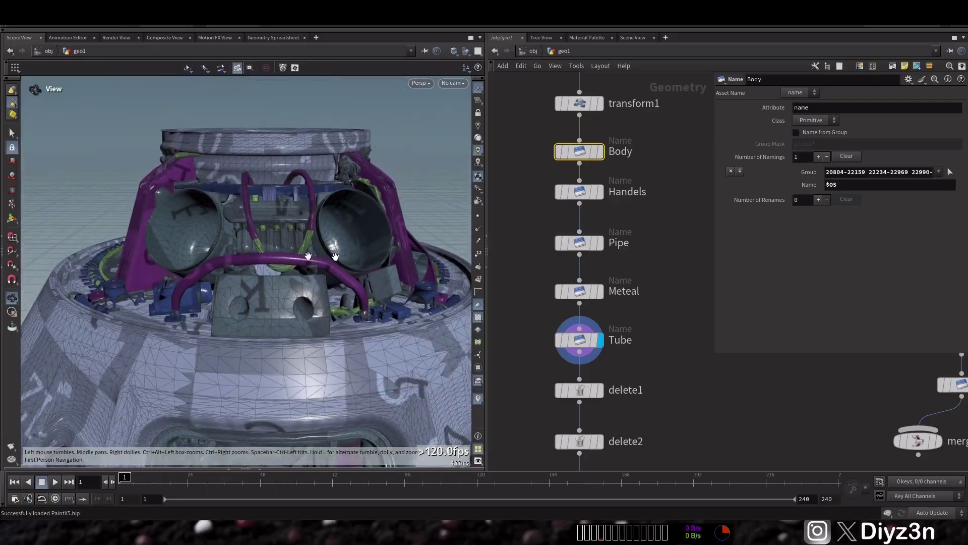
middle_click_drag(625, 370, 635, 273)
left_click_drag(259, 417, 237, 145)
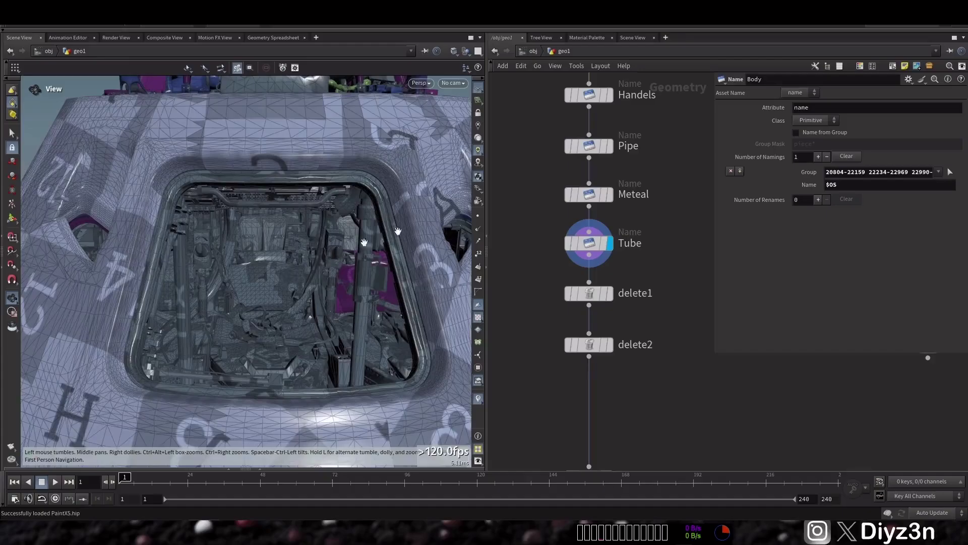
Display delete1 and delete2 in turn and examine the capsule with its interior parts removed
left_click(613, 299)
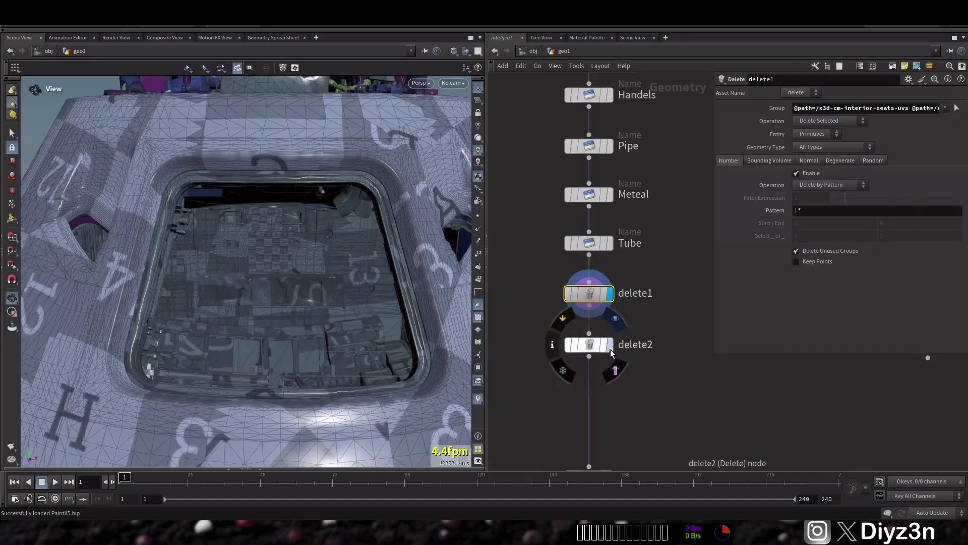
left_click(610, 348)
left_click_drag(300, 237, 295, 322)
right_click_drag(295, 323, 119, 316)
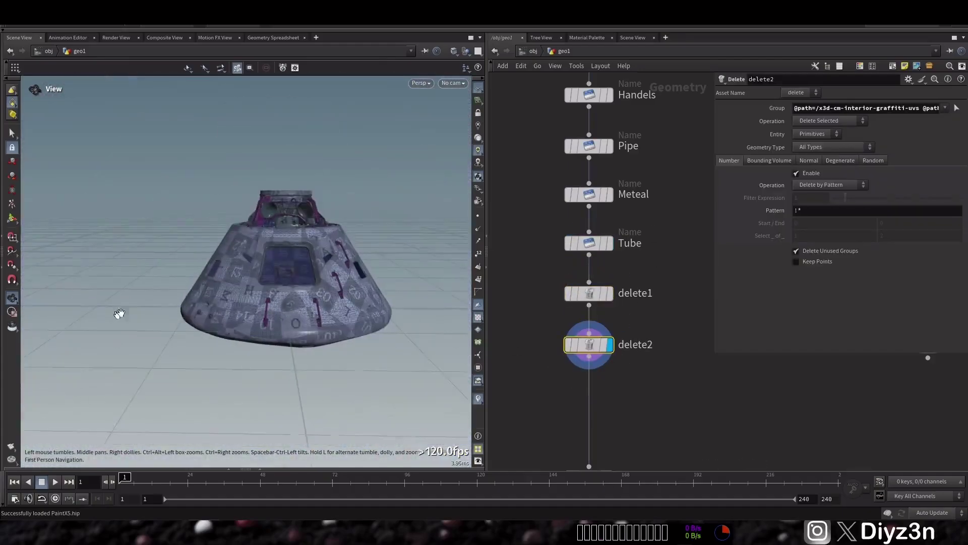
right_click_drag(297, 292, 348, 276)
Display explodedview1, set its Piece Attribute to name and try out the Uniform Scale, leaving it at 0
middle_click_drag(725, 416, 702, 275)
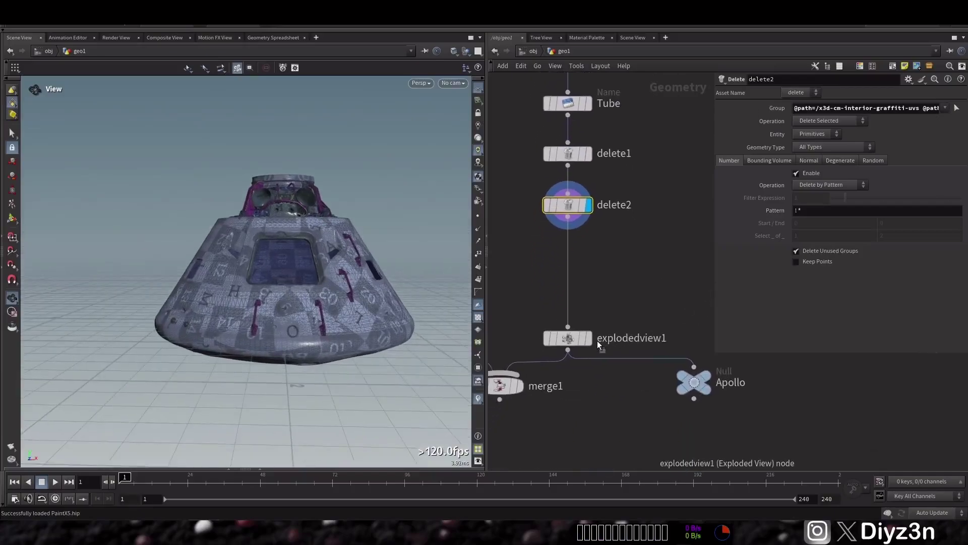
left_click(591, 340)
left_click(900, 120)
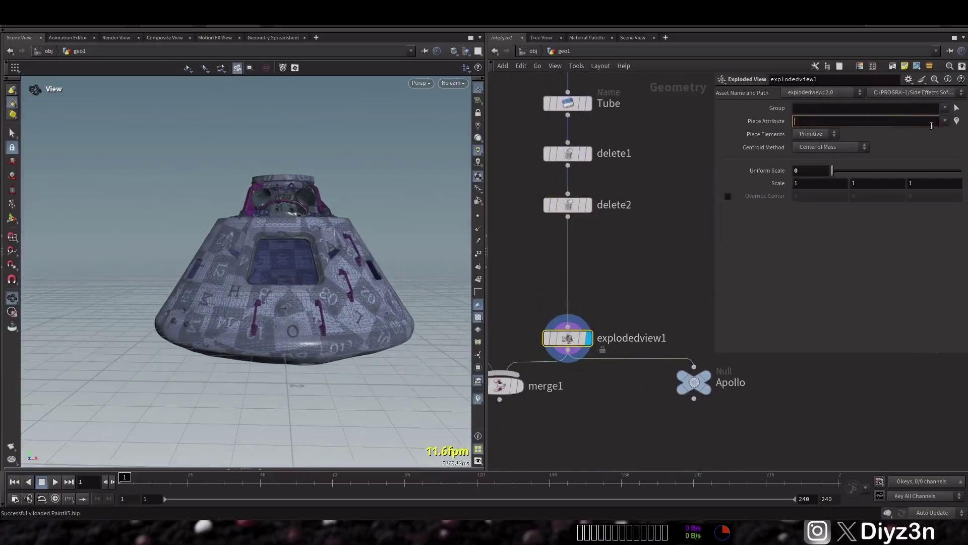
left_click(945, 121)
left_click(888, 141)
left_click_drag(832, 172, 545, 285)
middle_click_drag(638, 261, 625, 269)
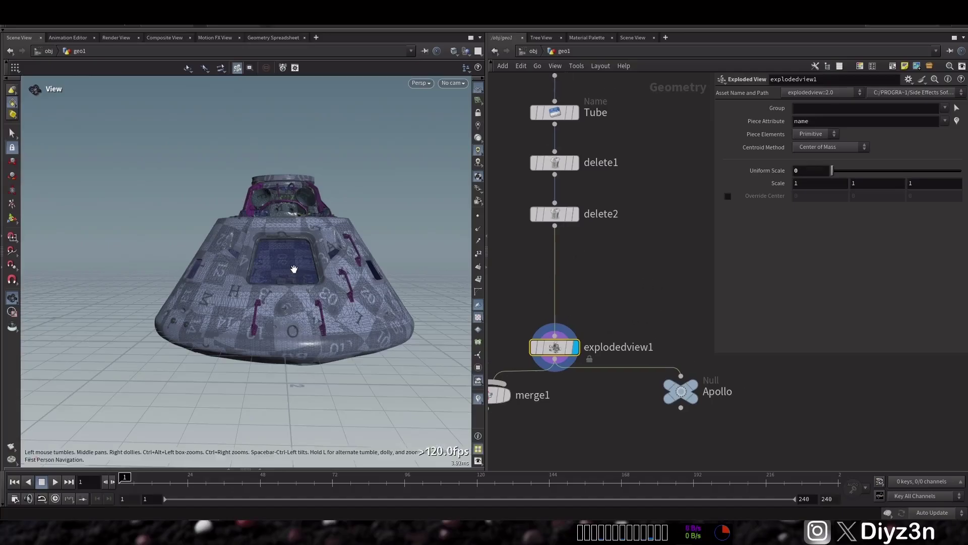
Examine the capsule's UV layout, turn off the colored piece visualization, and return to the perspective view
key("space+5")
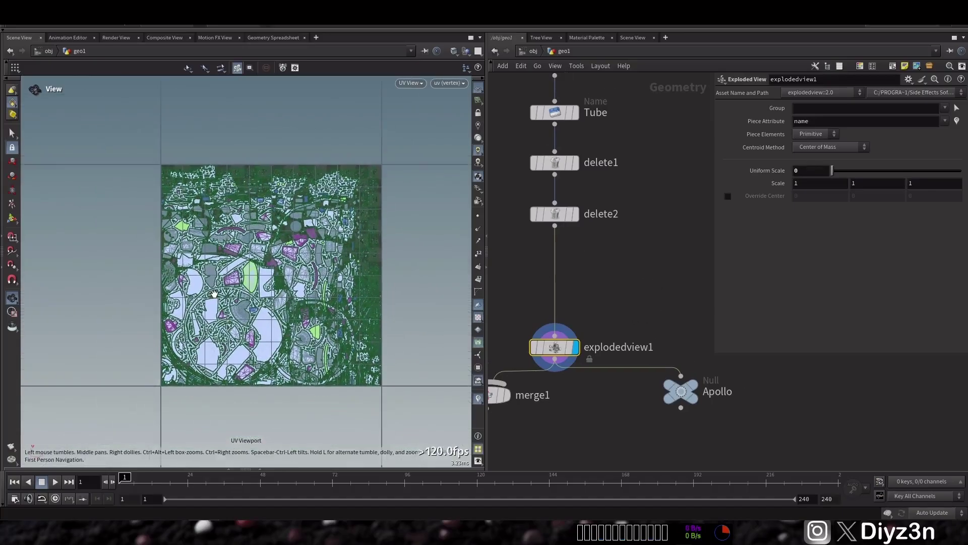
right_click_drag(302, 299, 292, 336)
left_click(480, 402)
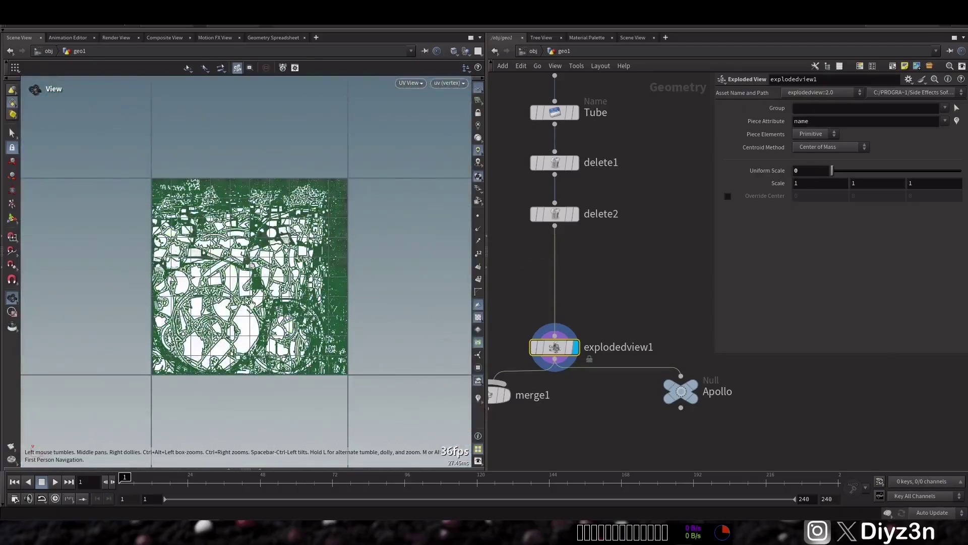
right_click_drag(249, 302, 693, 238)
key("h")
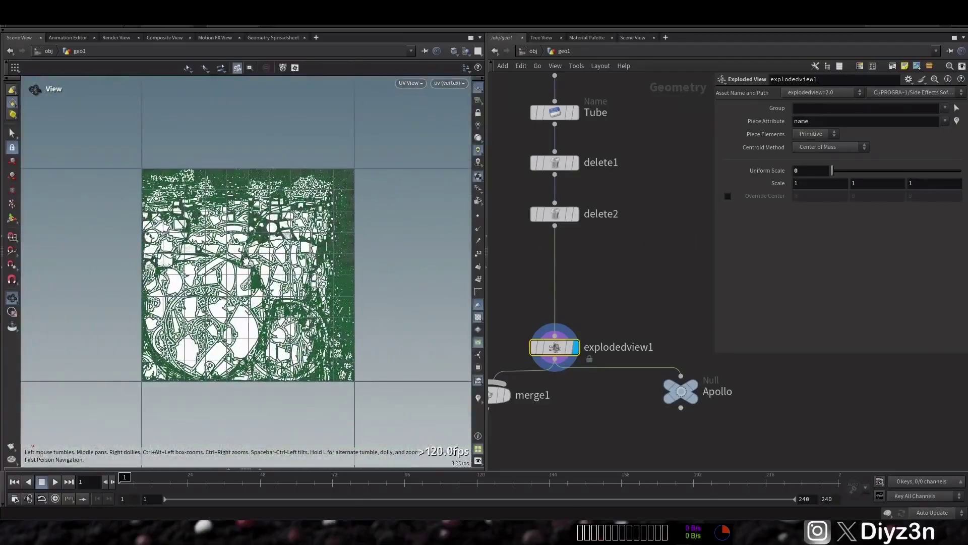
key("space+1")
Add a COP Network node beside the geometry chain and go inside it
key("Tab")
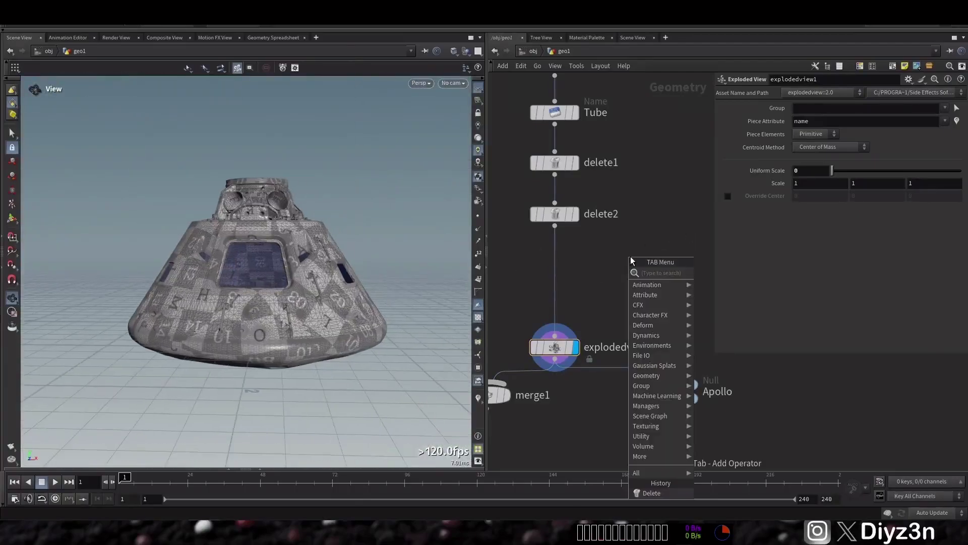
type("cop")
key("Return")
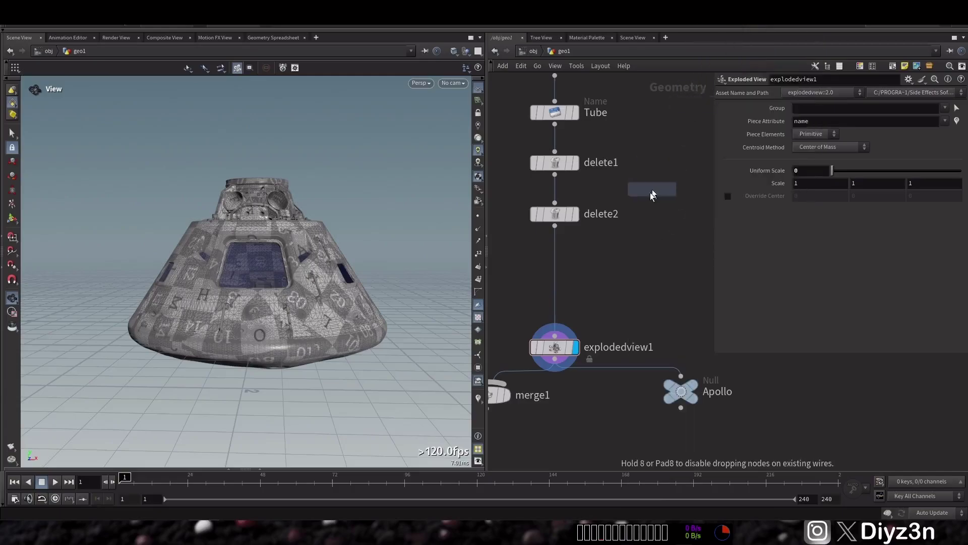
double_click(608, 263)
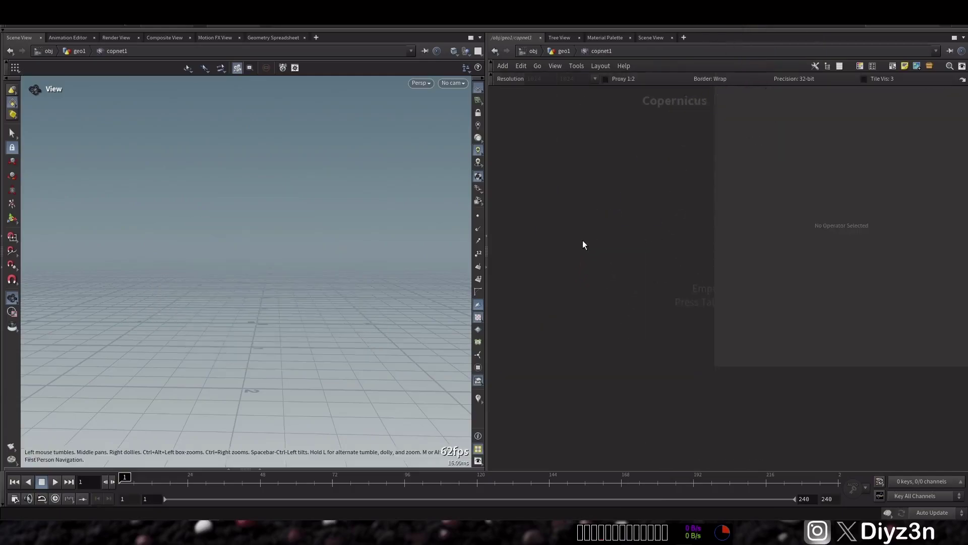
Add a SOP Import node in the empty Copernicus network
key("Tab")
type("sop")
left_click(665, 258)
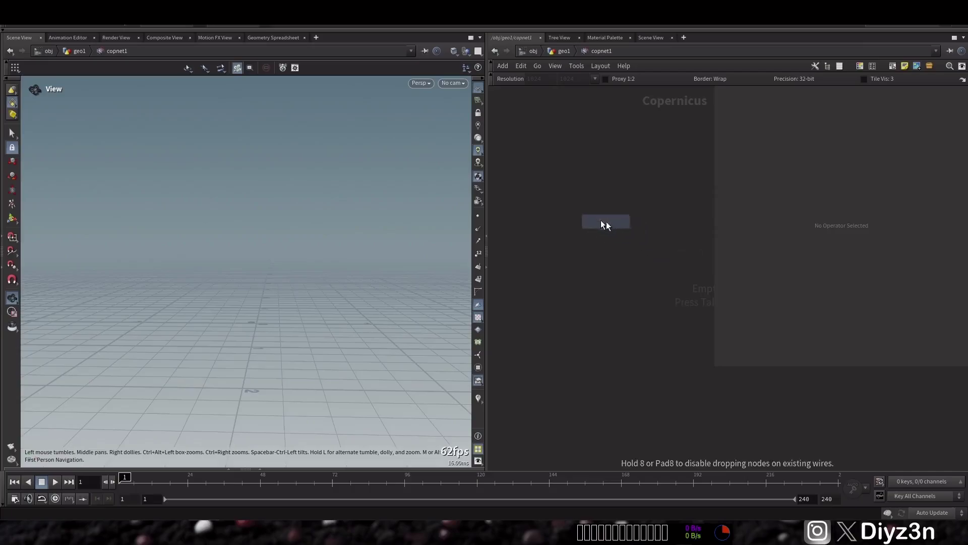
left_click(572, 236)
Enable Use External SOP on sopimport1 and set its SOP Path to /obj/geo1/explodedview1
left_click(564, 51)
left_click(563, 346)
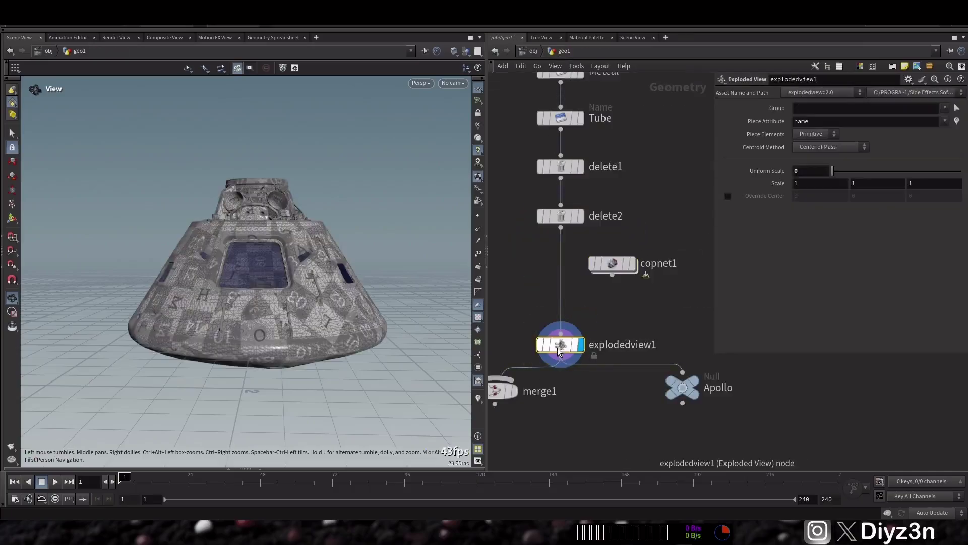
key("ctrl+c")
double_click(608, 261)
left_click(821, 121)
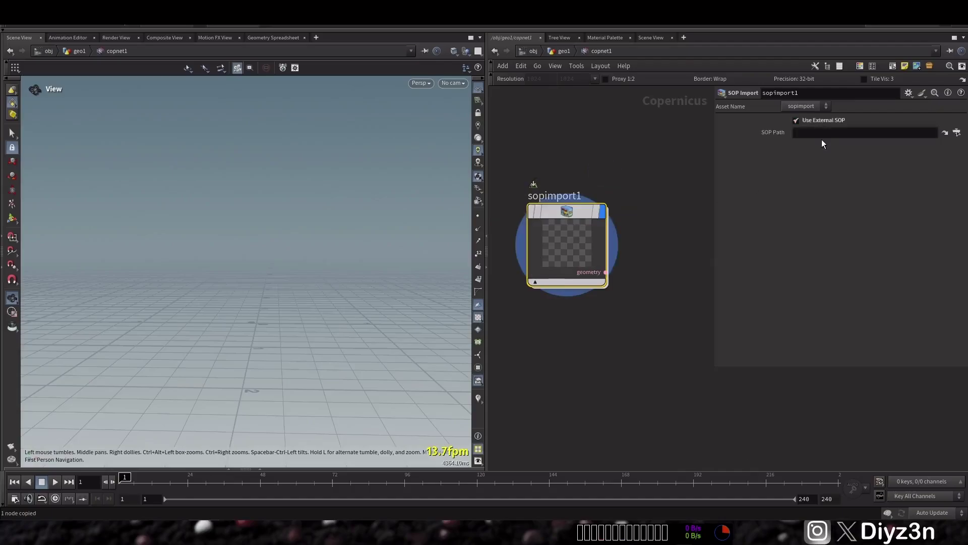
left_click(822, 134)
key("ctrl+v")
left_click(831, 209)
Add a PaintX node and connect the sopimport1 geometry output to its Geometry input
middle_click_drag(642, 299, 622, 281)
key("Tab")
mouse_move(634, 288)
left_click(702, 290)
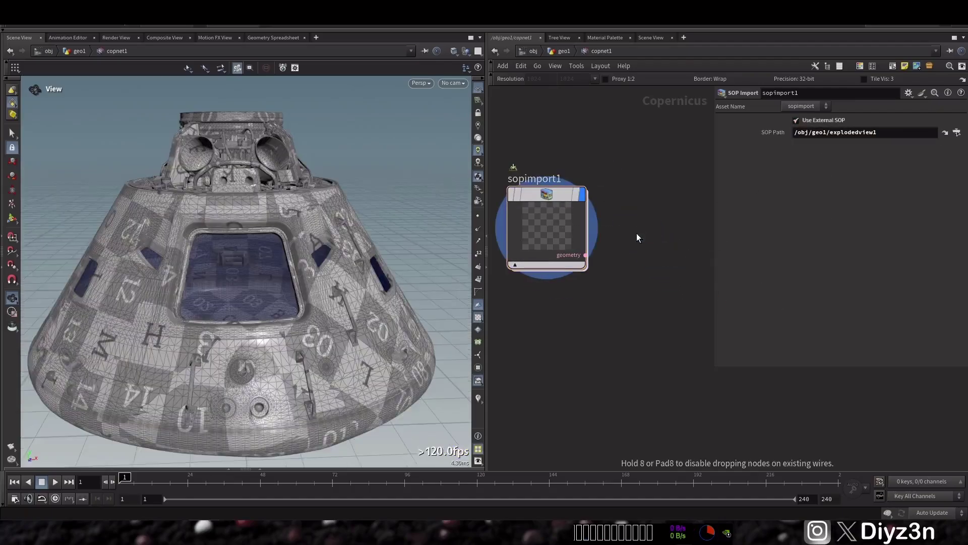
left_click(647, 202)
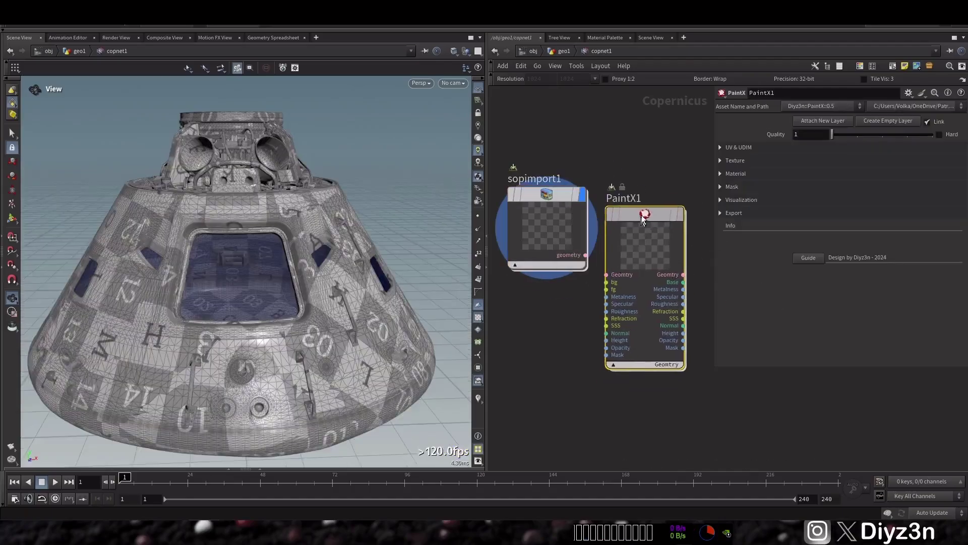
left_click(585, 255)
left_click(614, 255)
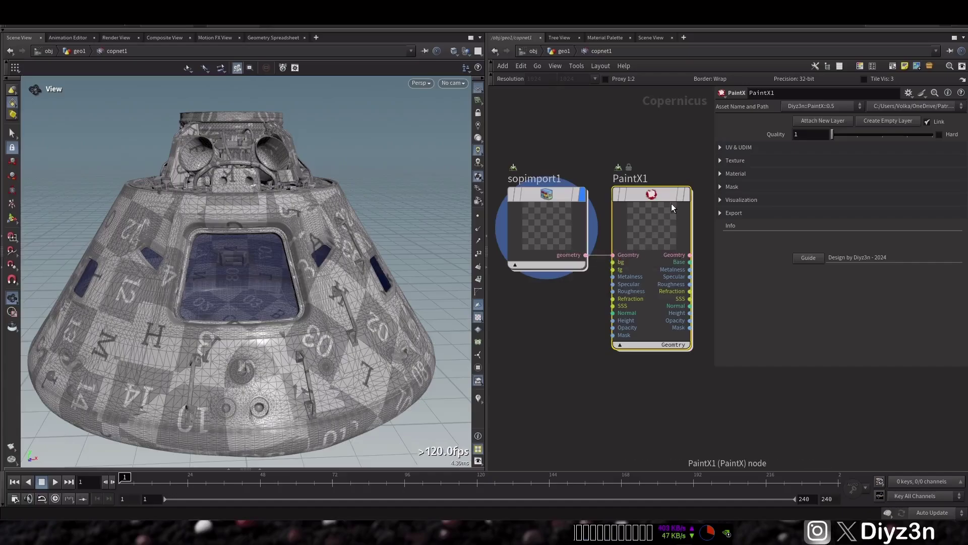
Display PaintX1 and examine its UV layout before returning to the perspective view
left_click(688, 195)
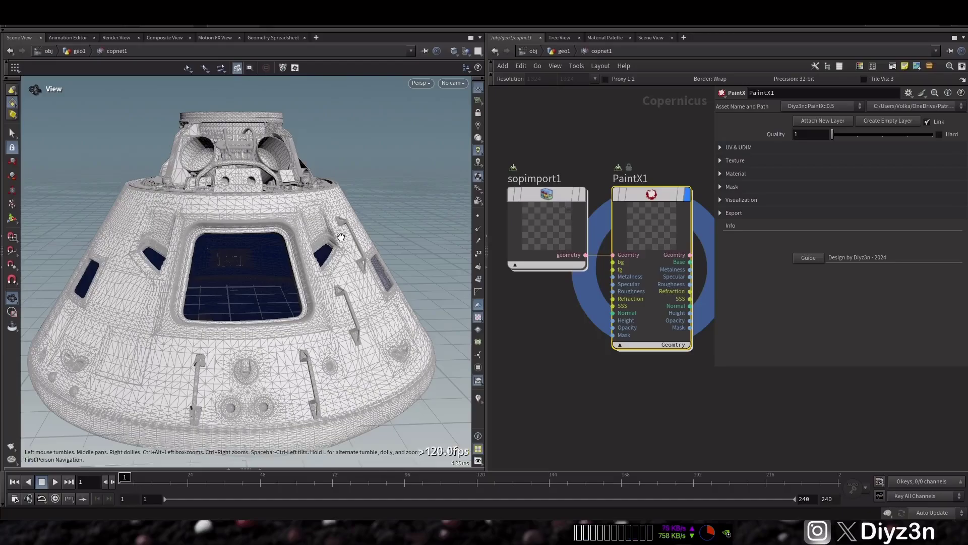
key("space+5")
right_click_drag(108, 280, 298, 268)
middle_click_drag(119, 270, 252, 275)
right_click_drag(252, 274, 474, 252)
key("space+1")
Enable UDIM and Rebuild UDIM on PaintX1 using the name primitive attribute, and check the tiles in the UV view
left_click(739, 147)
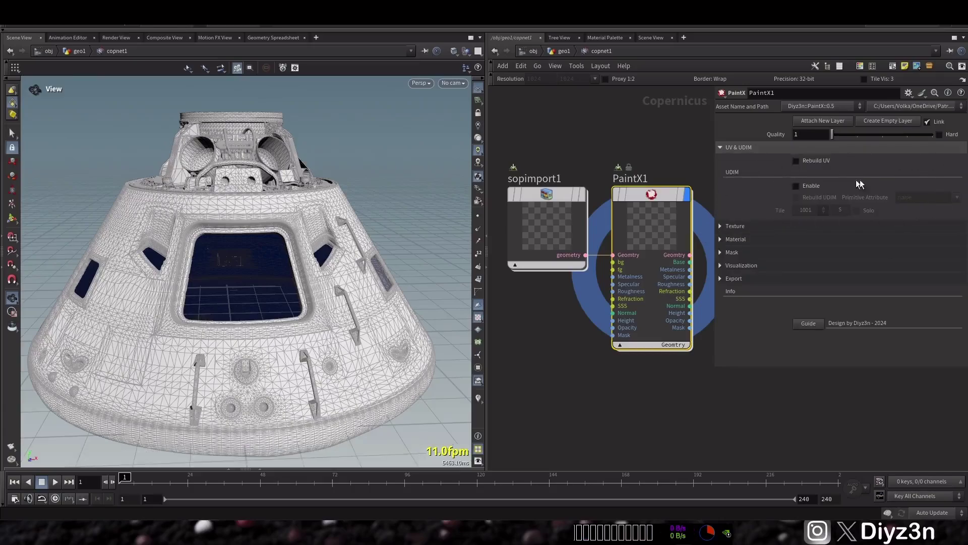
key("space+5")
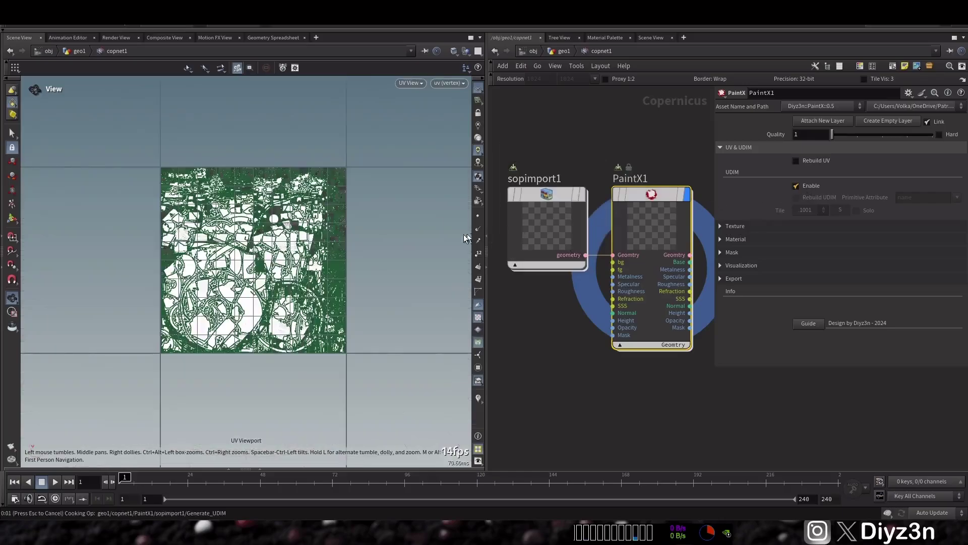
scroll(372, 252, "down", 5)
middle_click_drag(373, 258, 249, 276)
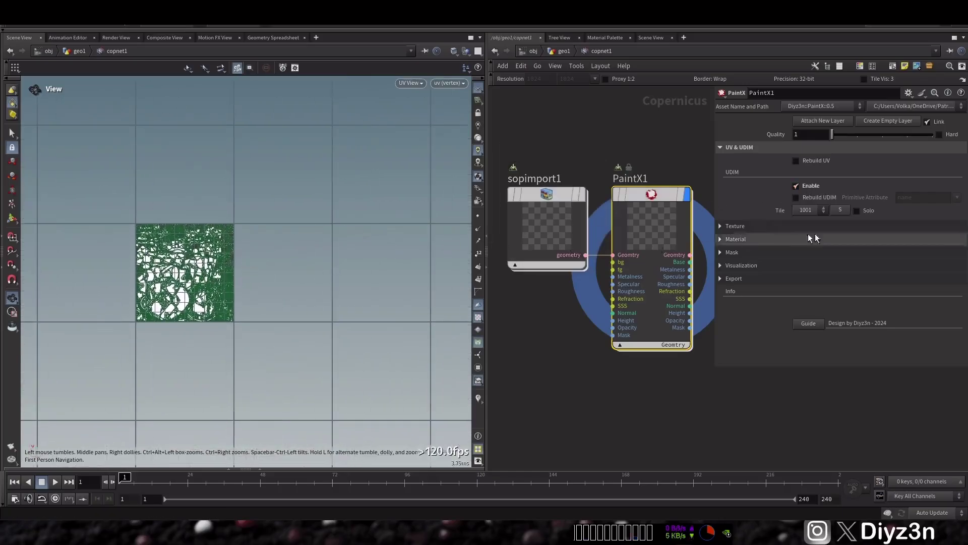
left_click(817, 198)
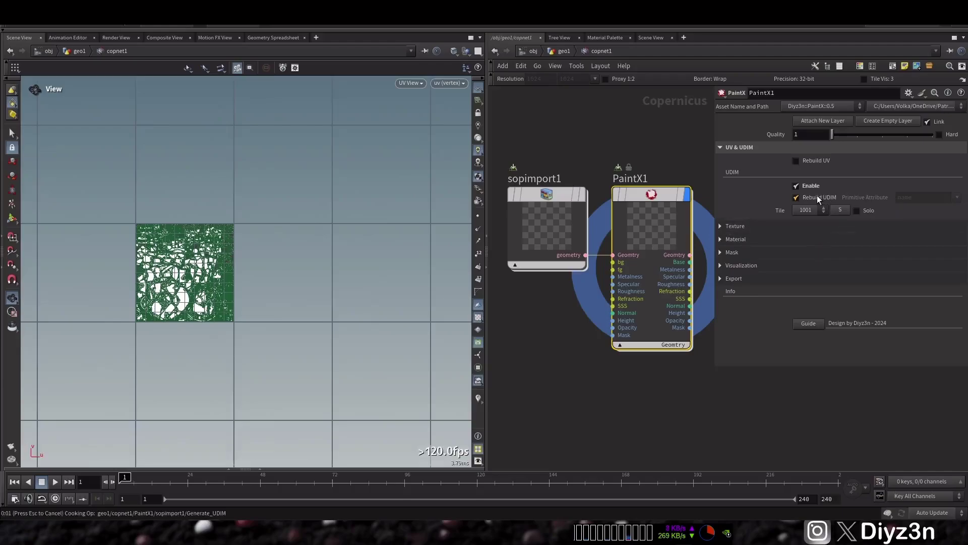
middle_click_drag(195, 264, 144, 269)
key("space+1")
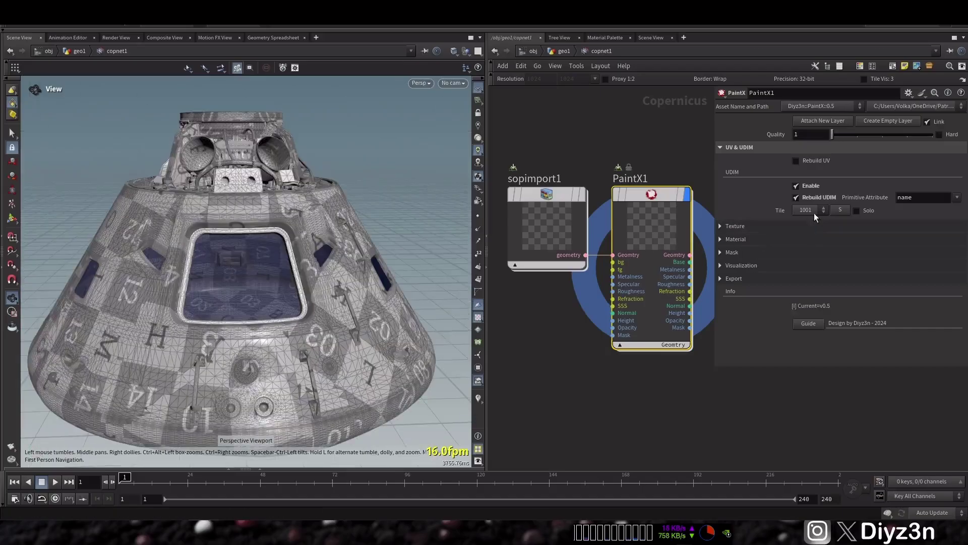
Preview other UDIM tiles on the capsule, including 1003 and 1004, and set the tile back to 1001
left_click(814, 211)
left_click(805, 229)
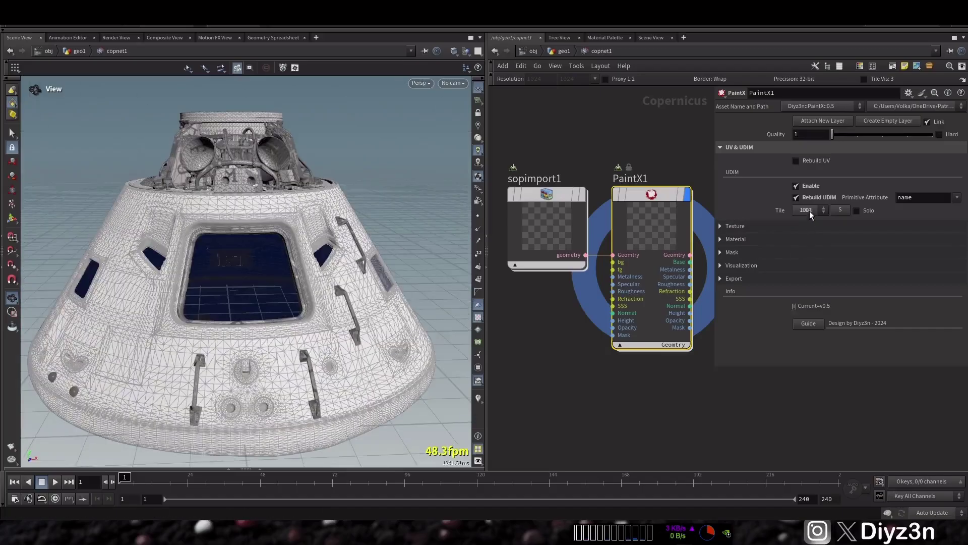
middle_click_drag(810, 211, 810, 255)
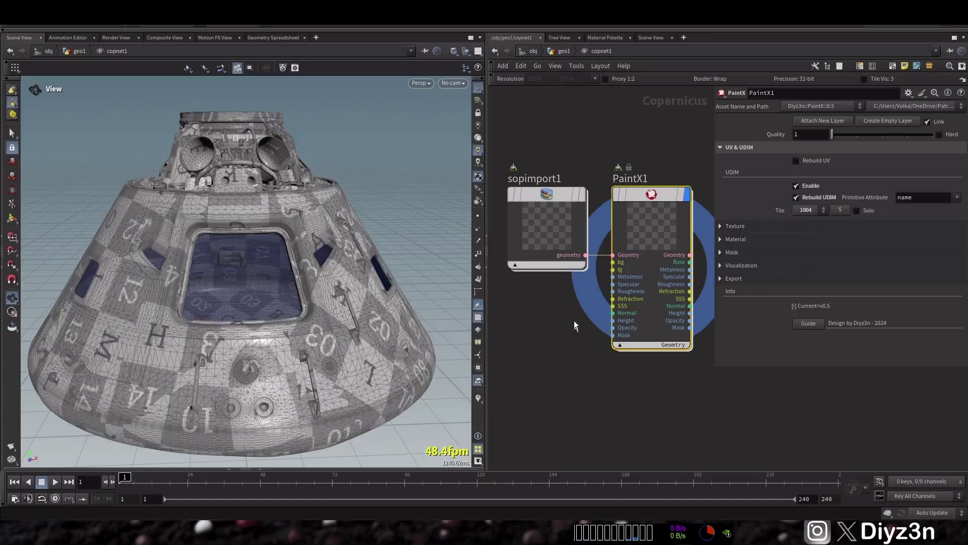
left_click(806, 211)
left_click(808, 220)
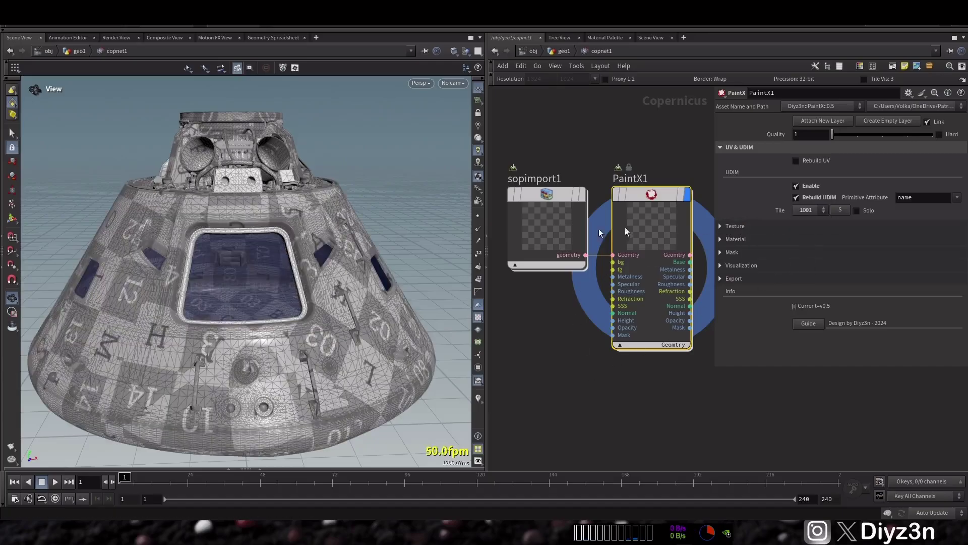
mouse_move(289, 271)
left_mouse_down()
mouse_move(282, 255)
mouse_move(284, 272)
left_mouse_up()
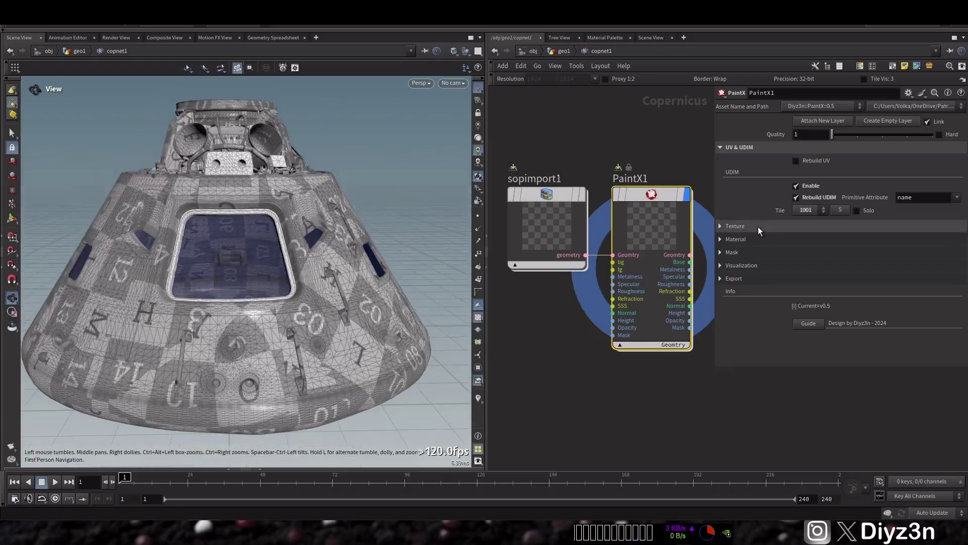
Set the PaintX1 texture's background colour to dark orange (0.5, 0.25, 0)
left_click(758, 227)
left_click(809, 294)
left_click(788, 174)
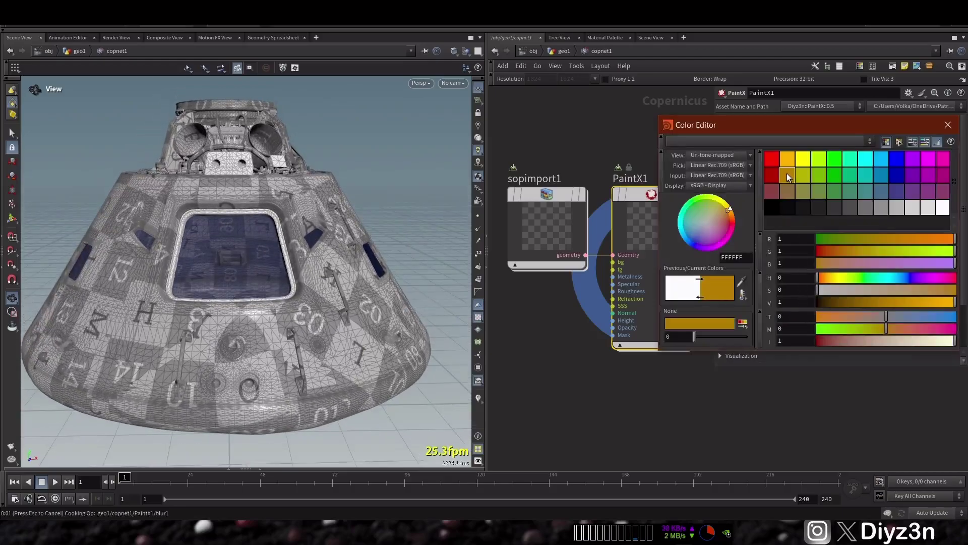
left_click(949, 125)
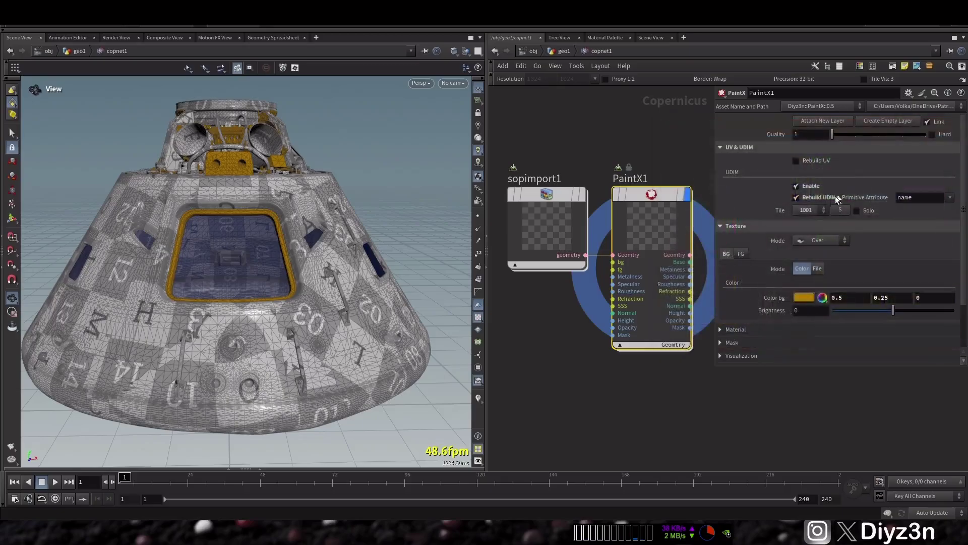
Preview the background colour on other UDIM tiles, including 1002, and leave PaintX1's tile at 1006
left_click(809, 210)
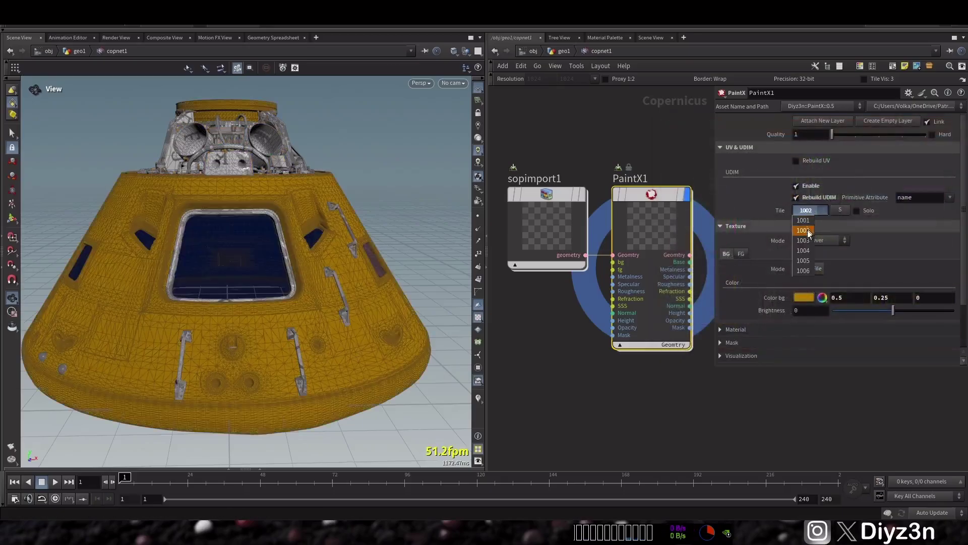
left_click(805, 240)
left_click(808, 209)
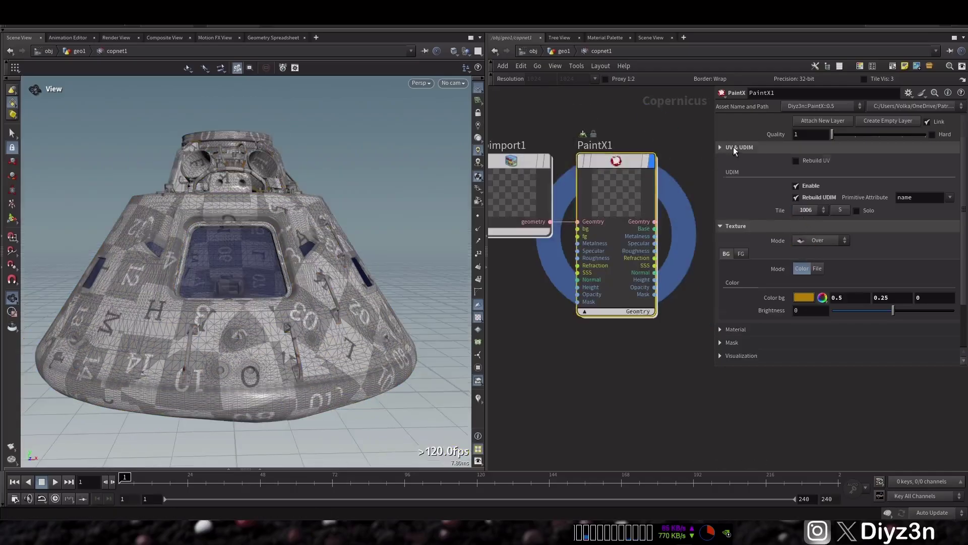
Collapse PaintX1's UV & UDIM and Texture settings, expand its Geometry export settings, and enlarge the parameter area
left_click(733, 147)
left_click(734, 160)
left_click(733, 212)
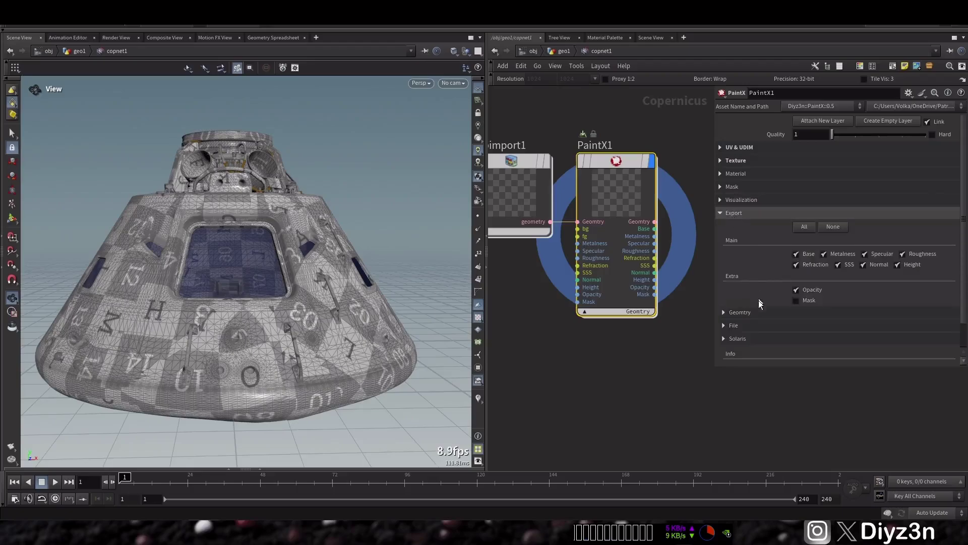
left_click(750, 312)
left_click_drag(716, 368, 681, 434)
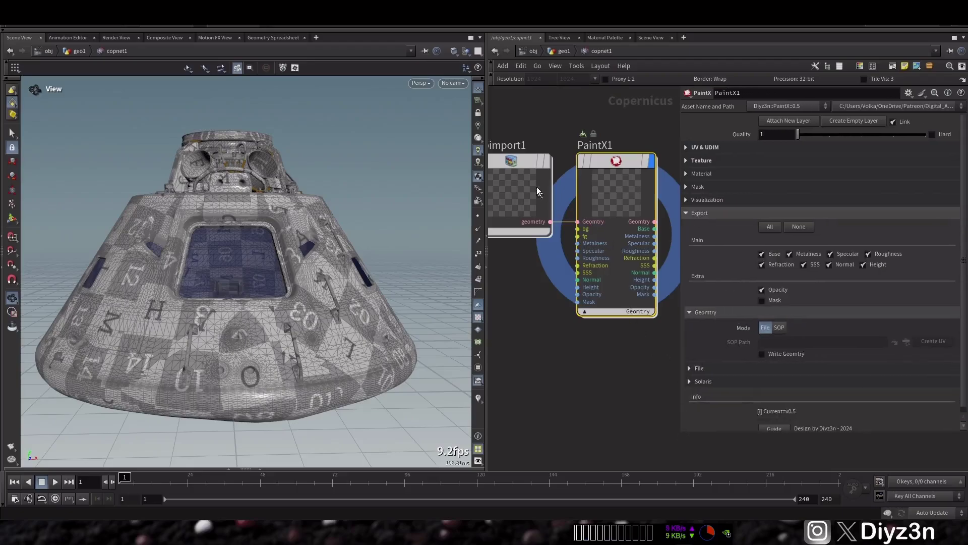
Set PaintX1's geometry export to SOP mode, copy sopimport1's path /obj/geo1/explodedview1 into its SOP Path, and create the UV
left_click(539, 192)
left_click(808, 132)
key("ctrl+c")
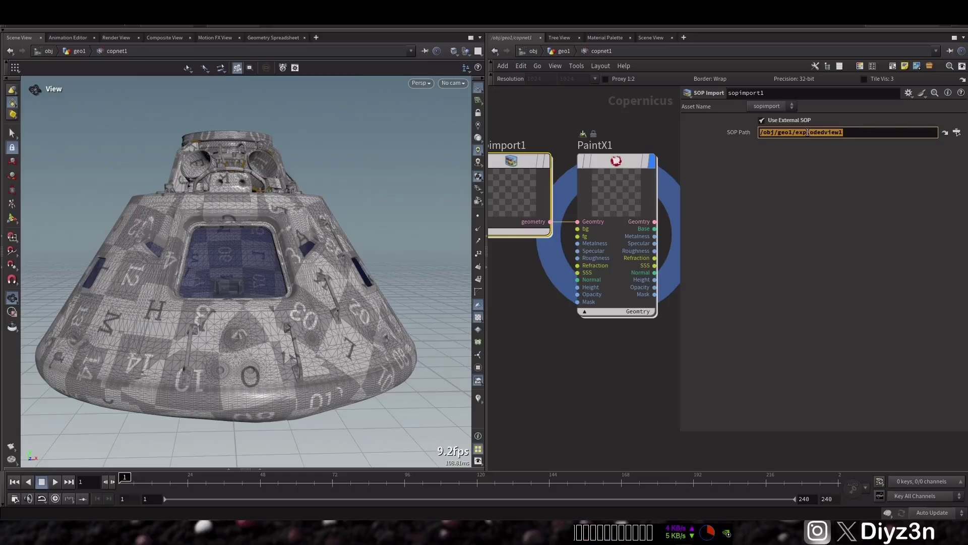
left_click(628, 162)
left_click(783, 340)
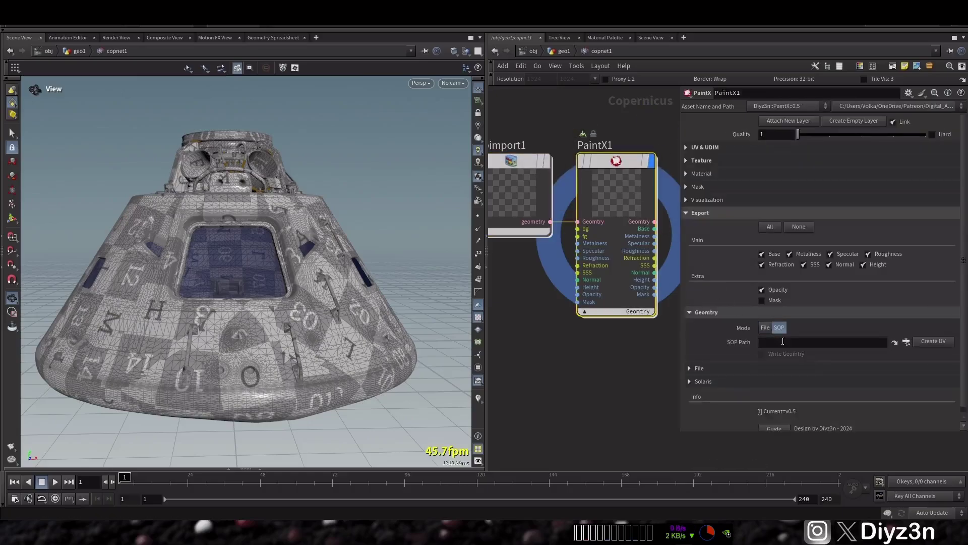
key("ctrl+v")
left_click(941, 345)
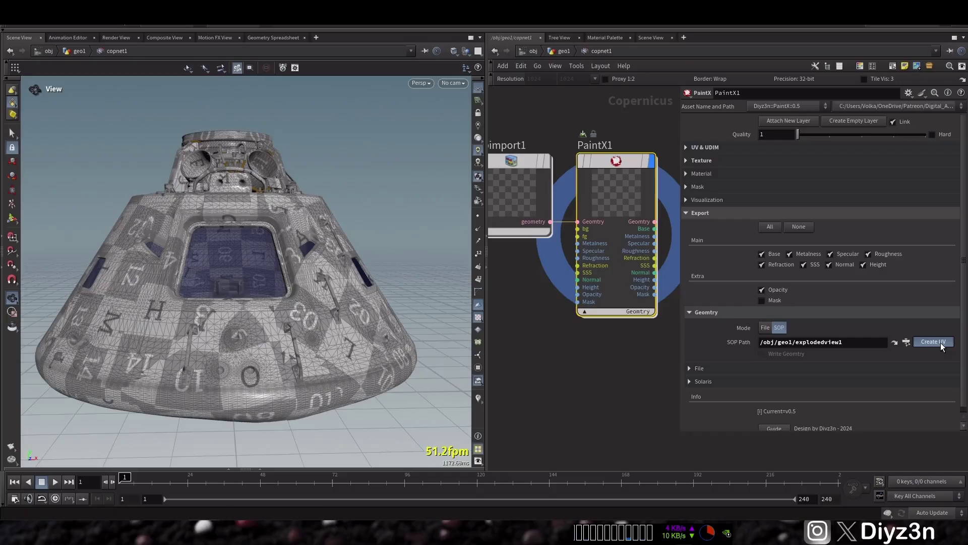
Inspect the PaintX_UV subnetwork's UV layout in geo1, return to copnet1, and turn off Rebuild UDIM on PaintX1
left_click(591, 297)
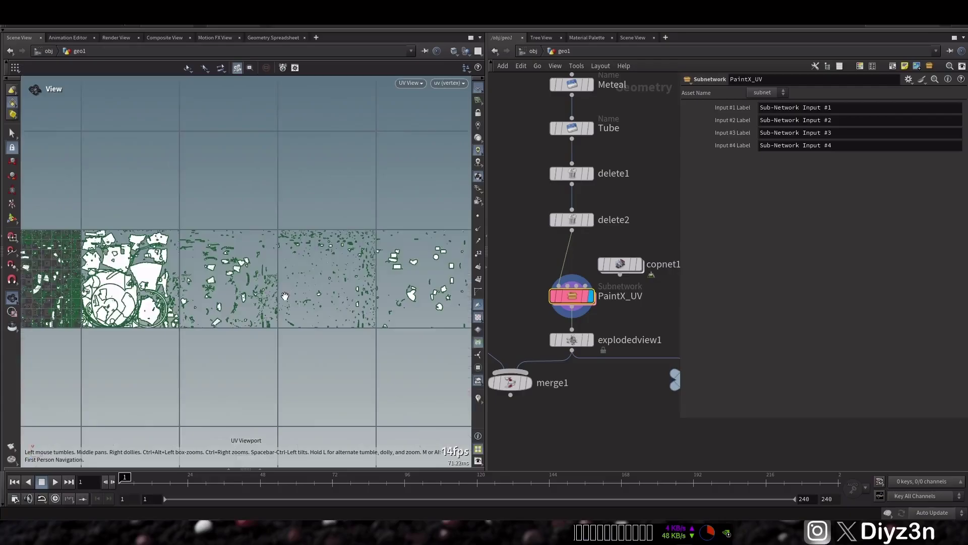
double_click(620, 265)
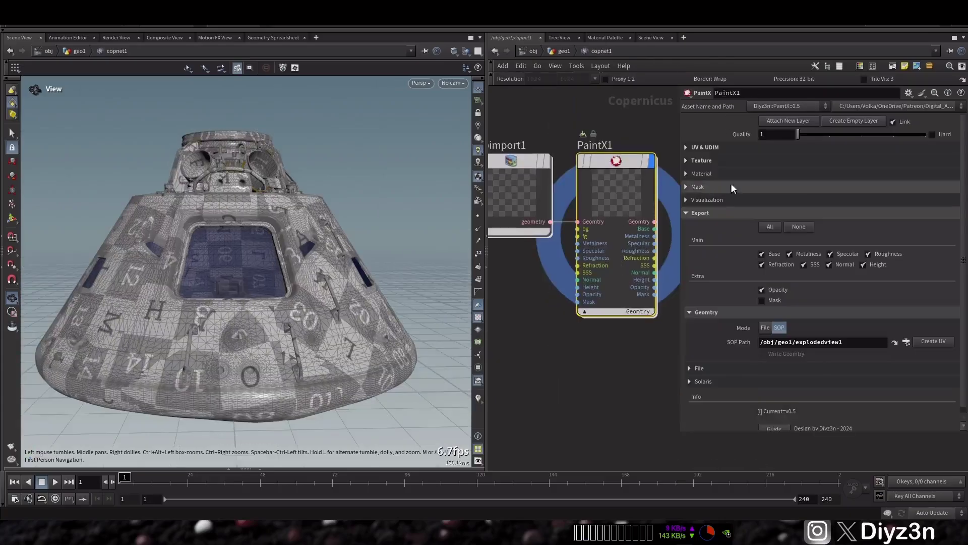
left_click(726, 149)
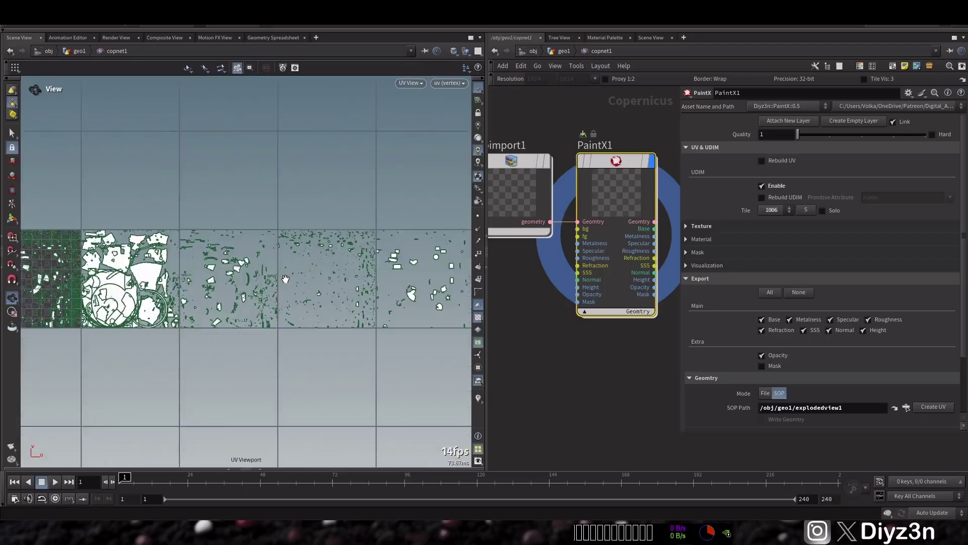
left_click(805, 210)
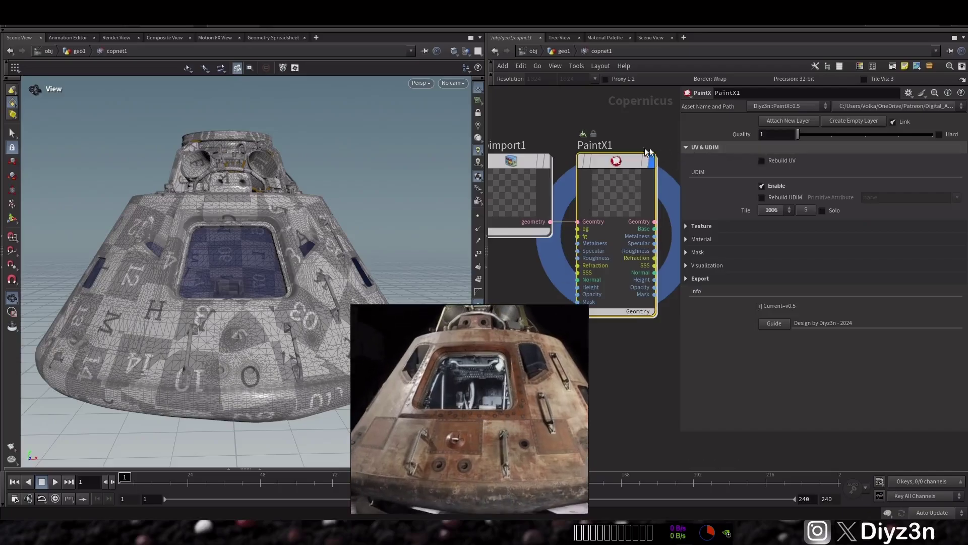
Rename the PaintX1 node as Body
double_click(595, 145)
type("B")
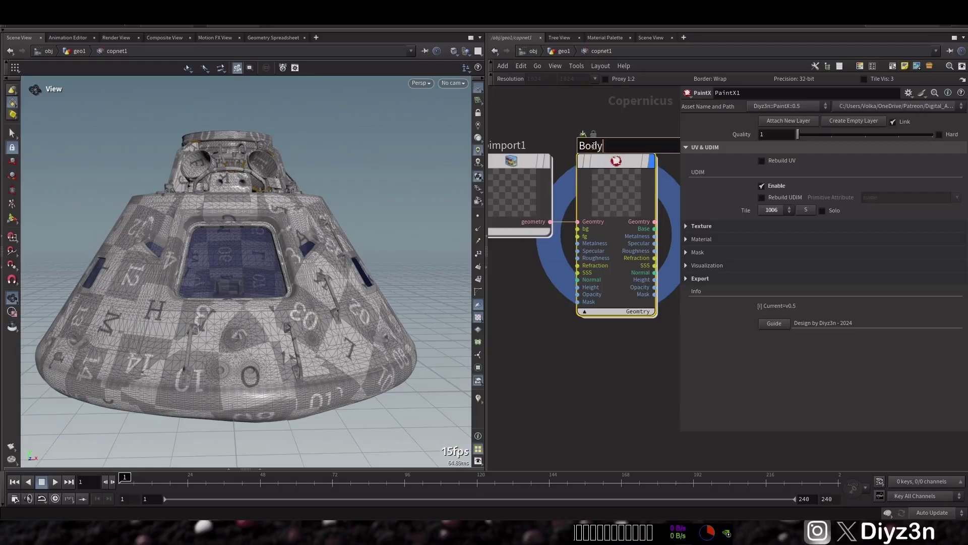
type("ody")
key("Return")
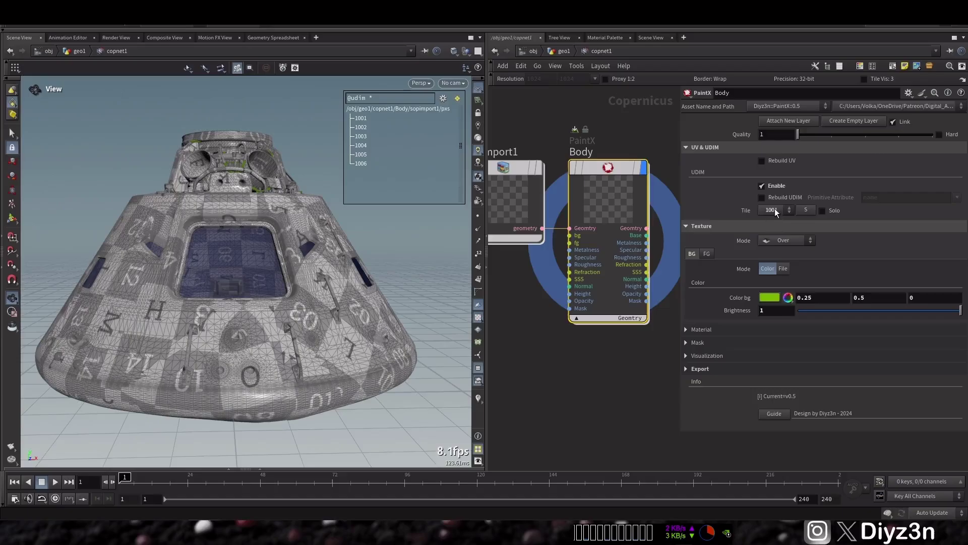
Set the Body node's UDIM tile to 1002 and its background colour to brown (0.3, 0.1875, 0.075), viewed without wireframe
left_click(776, 208)
left_click(775, 229)
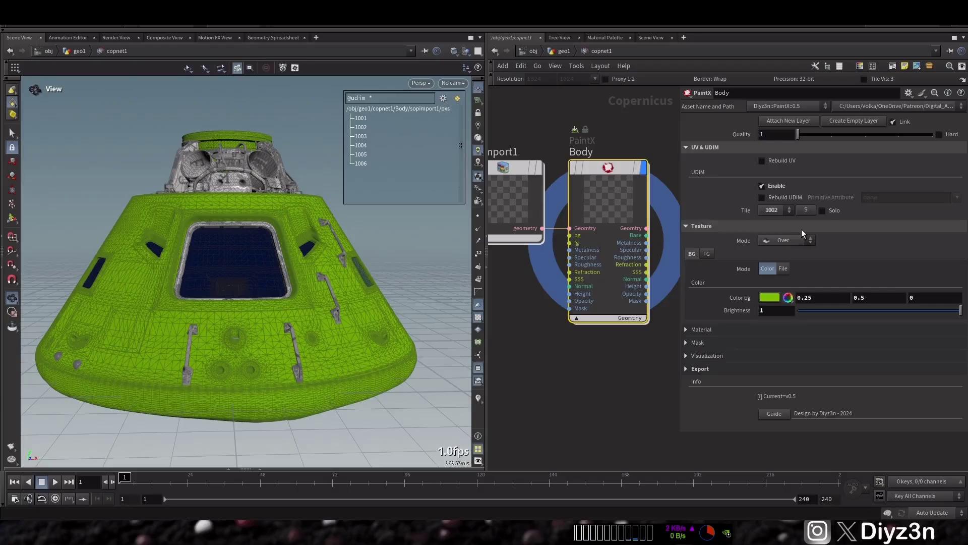
left_click(784, 300)
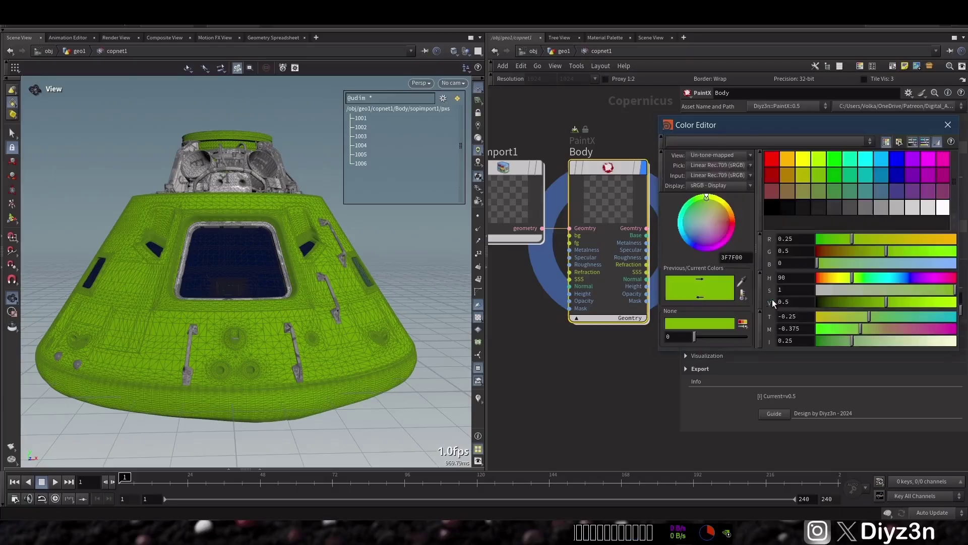
left_click(793, 192)
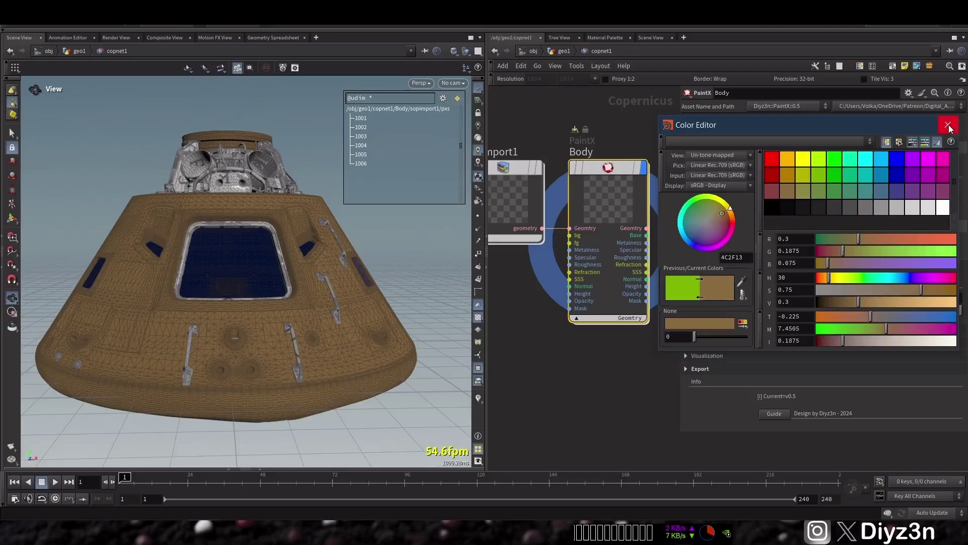
left_click(948, 125)
key("shift+w")
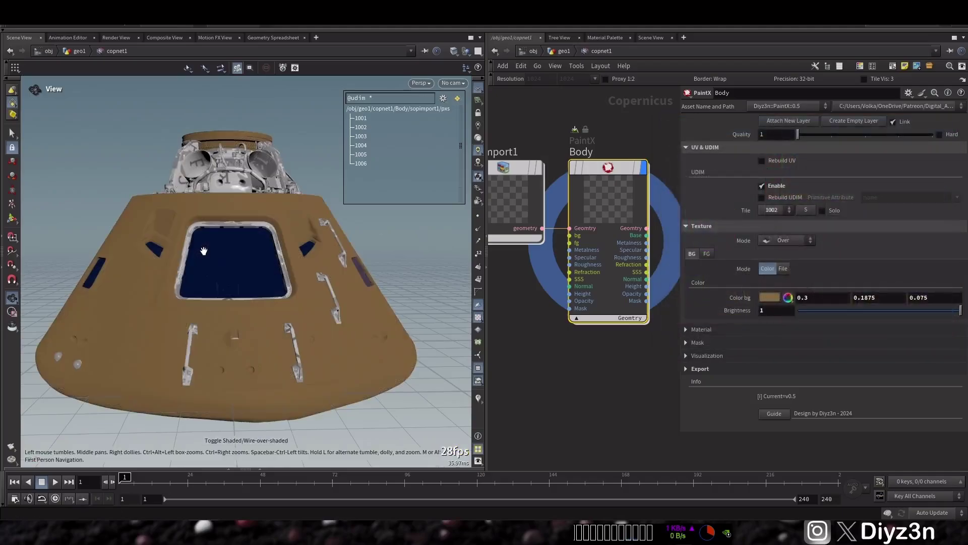
Create an empty PaintX layer after Body and rename it Handels
middle_click_drag(619, 137, 594, 136)
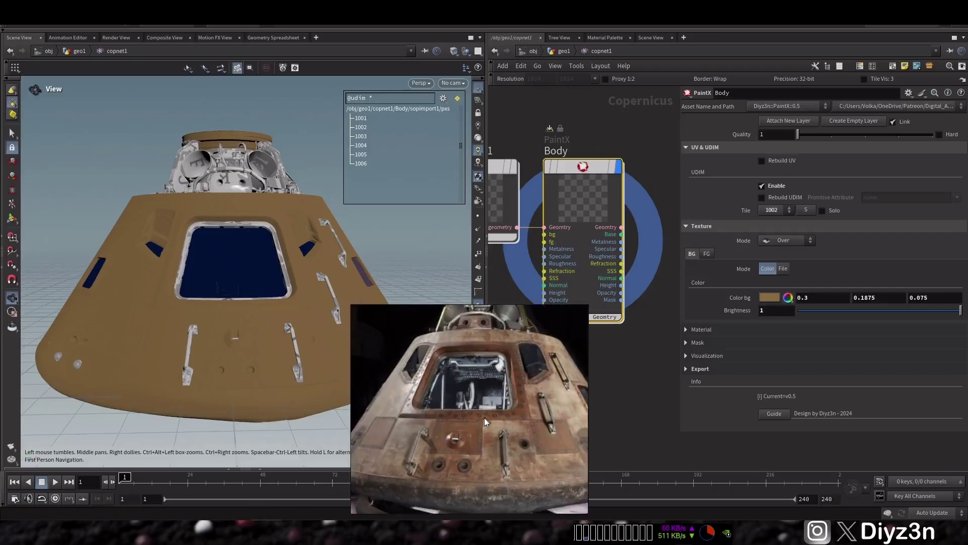
left_click(869, 122)
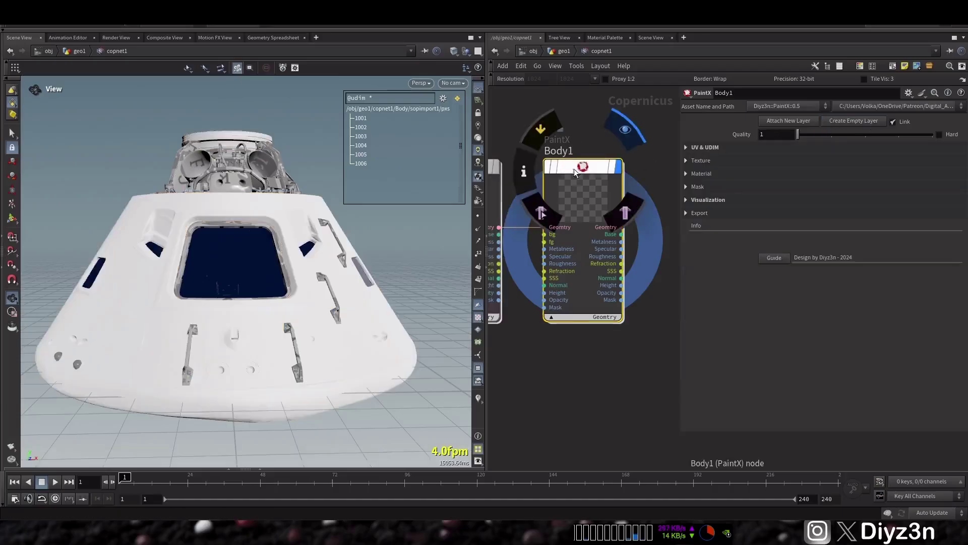
double_click(566, 149)
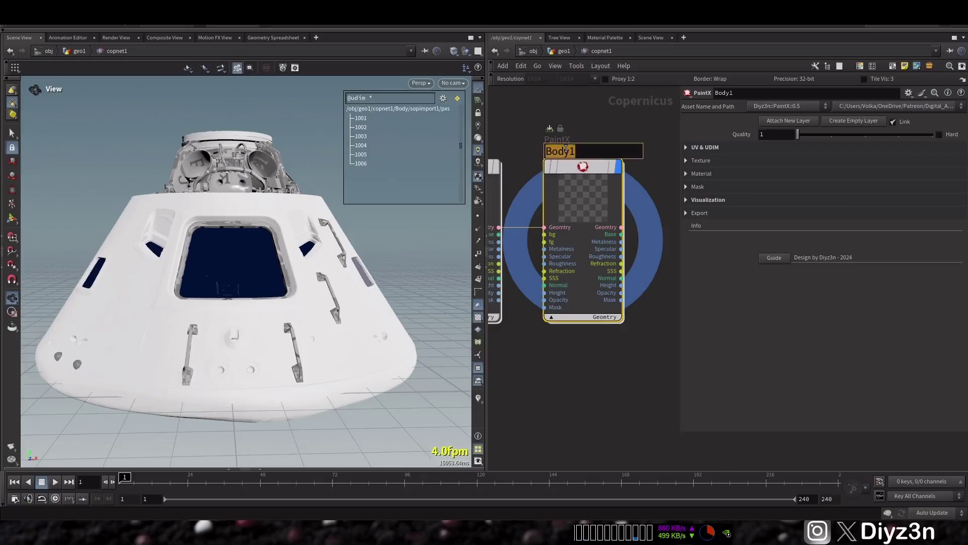
type("Handels")
key("Return")
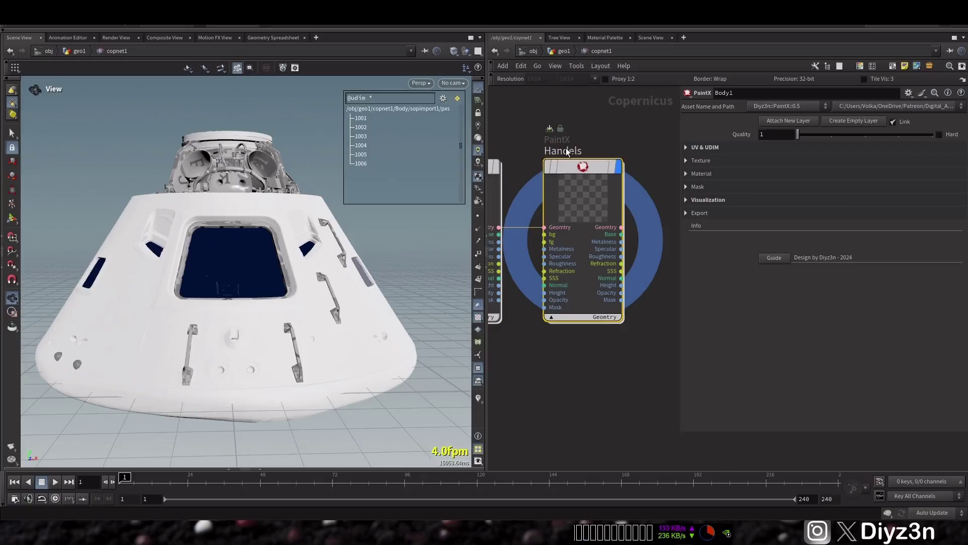
Assign the Handels layer to tile 1003 by selecting the capsule's handles in the viewport, grouped by the name attribute
left_click(721, 149)
left_click(799, 210)
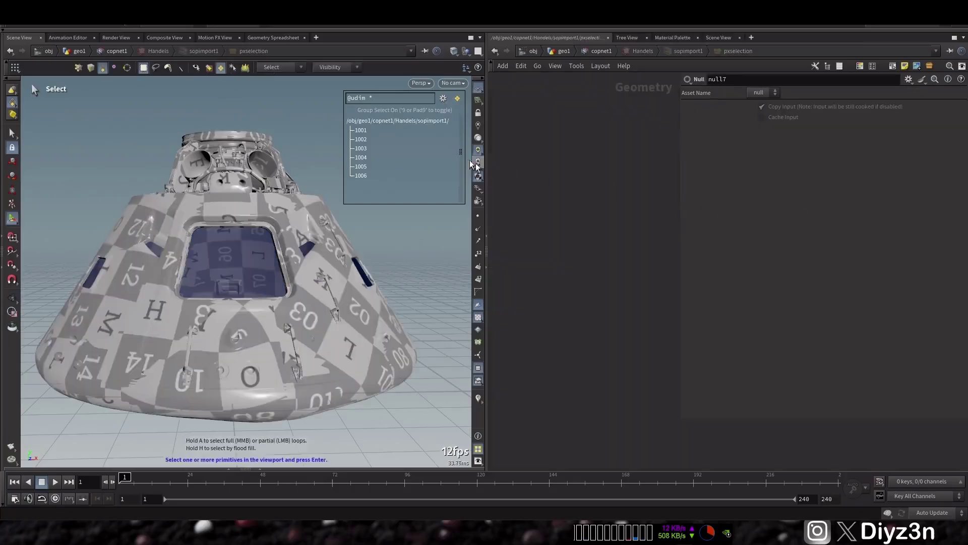
left_click(212, 70)
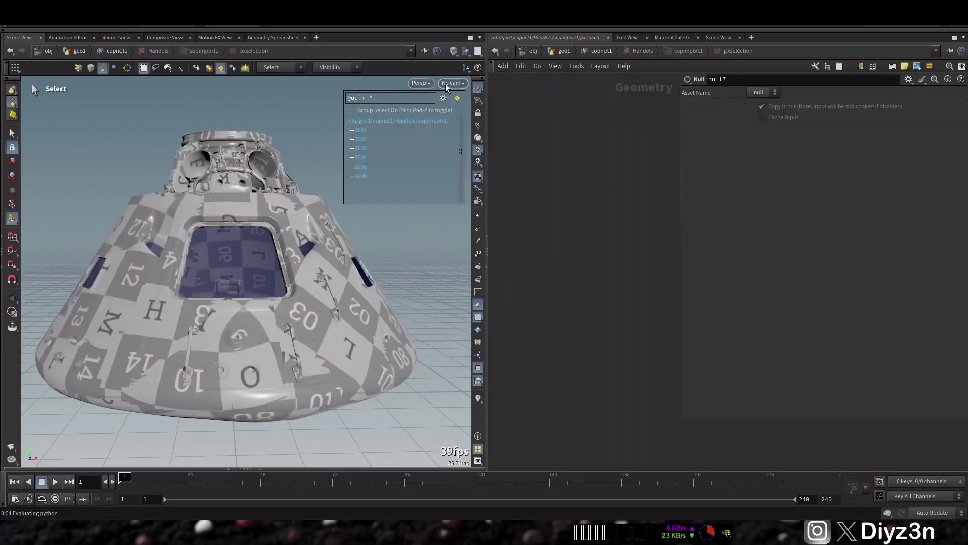
left_click(443, 98)
mouse_move(494, 301)
left_click(538, 299)
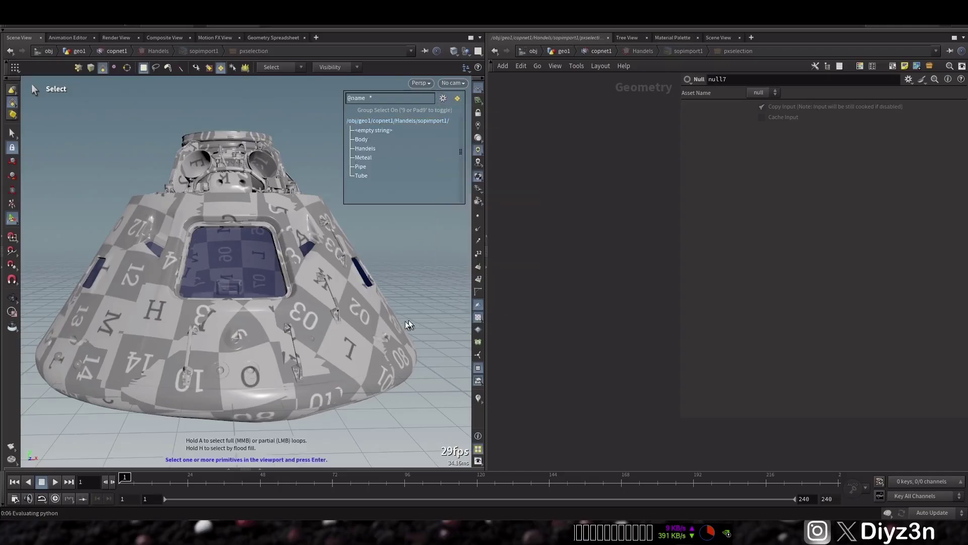
left_click(335, 304)
left_click(336, 302)
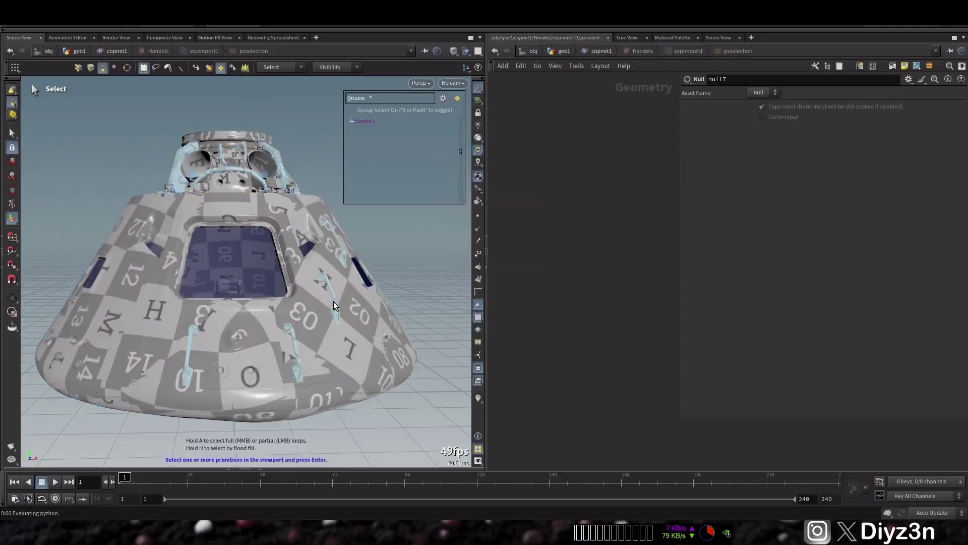
key("Return")
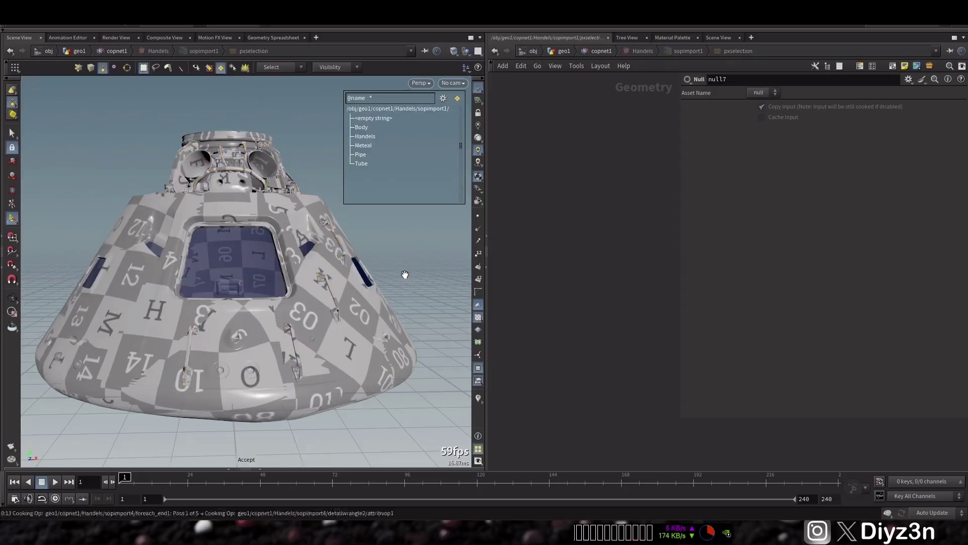
Set the Handels layer's background colour to light grey (0.75, 0.75, 0.75)
left_click(701, 226)
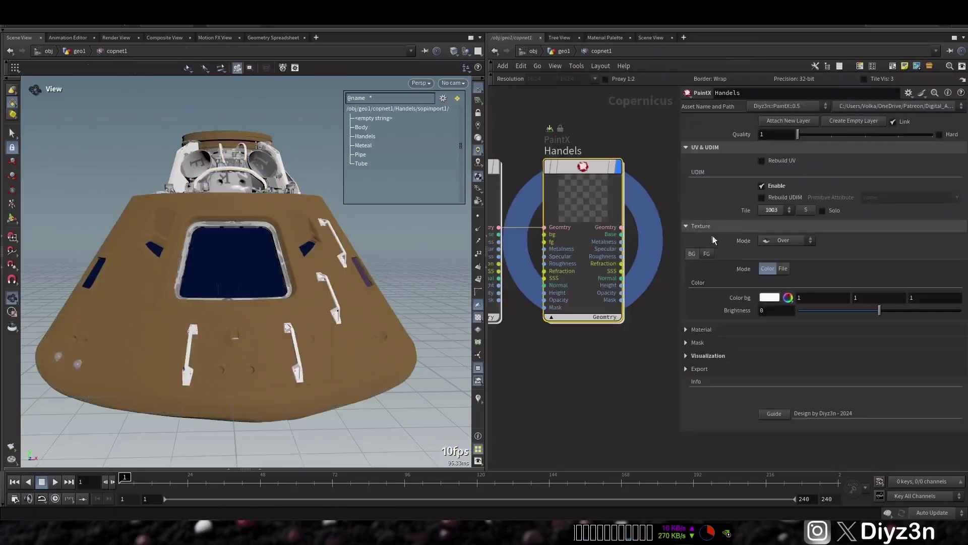
left_click(768, 299)
left_click(774, 175)
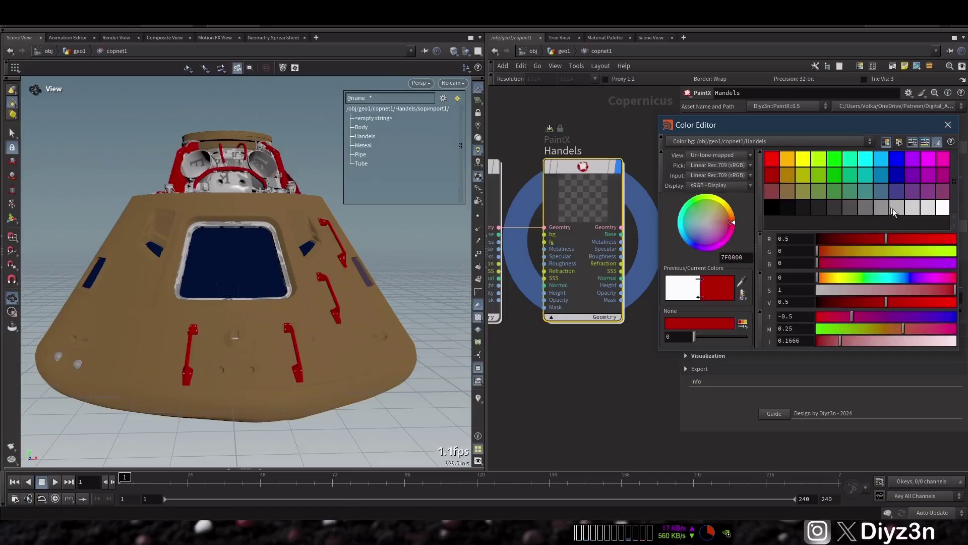
left_click(928, 208)
left_click(948, 125)
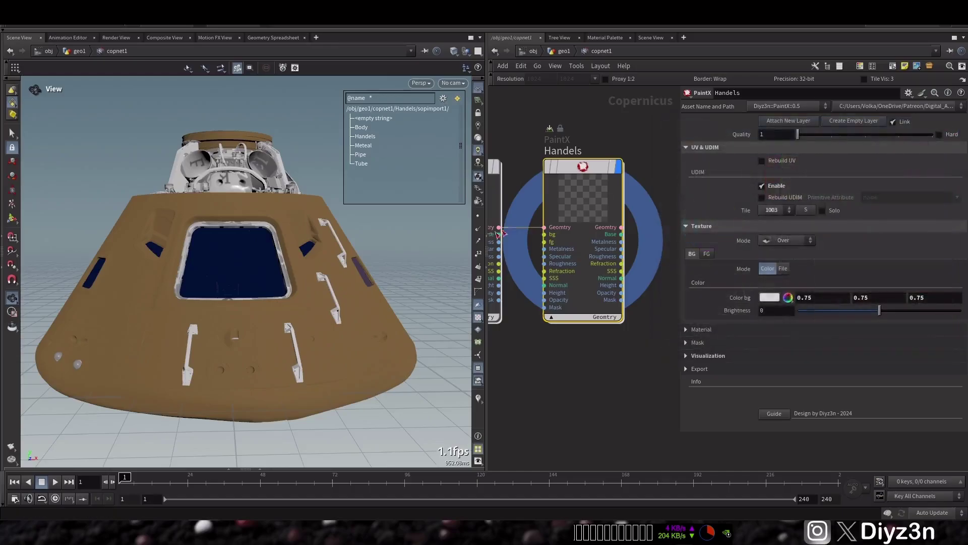
Enable the curvature mask on the Body PaintX node
middle_click_drag(538, 147, 629, 141)
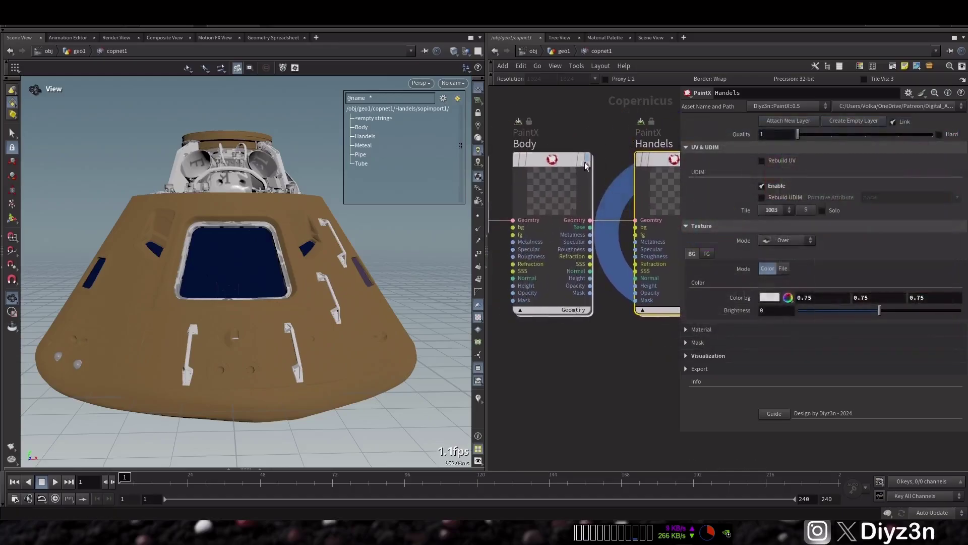
left_click_drag(561, 163, 548, 164)
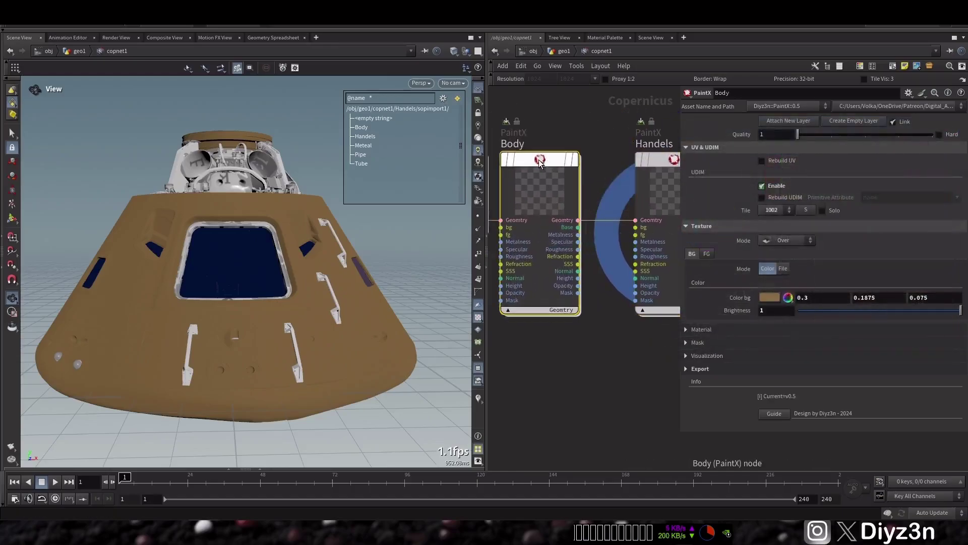
left_click(702, 150)
left_click(709, 276)
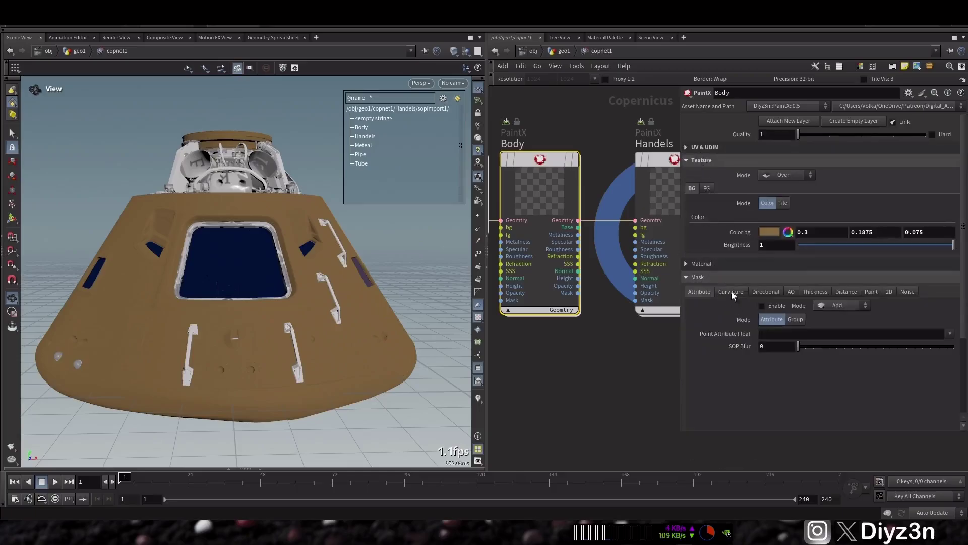
left_click(732, 293)
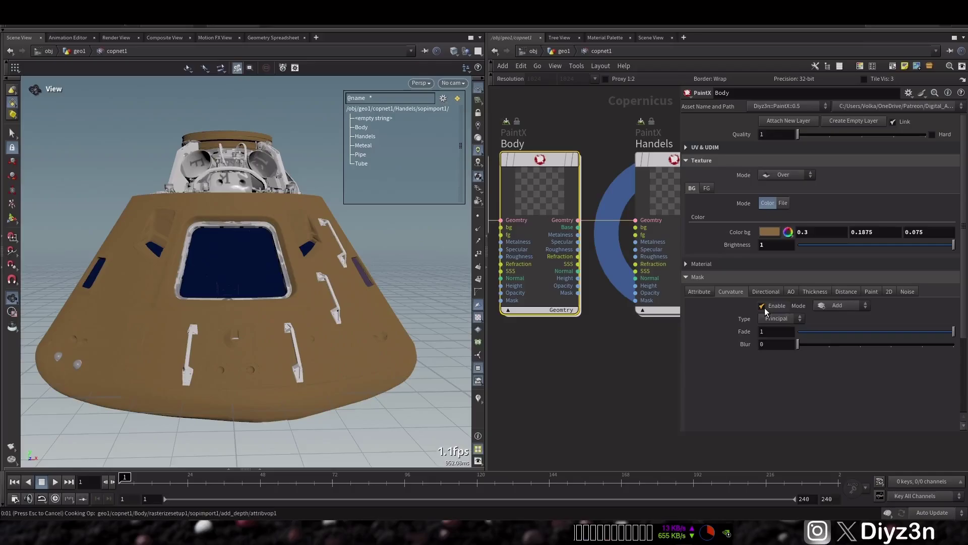
left_click(765, 307)
Set the Body layer's foreground colour to green (0, 0.5, 0) to make the masked areas stand out
left_click(707, 188)
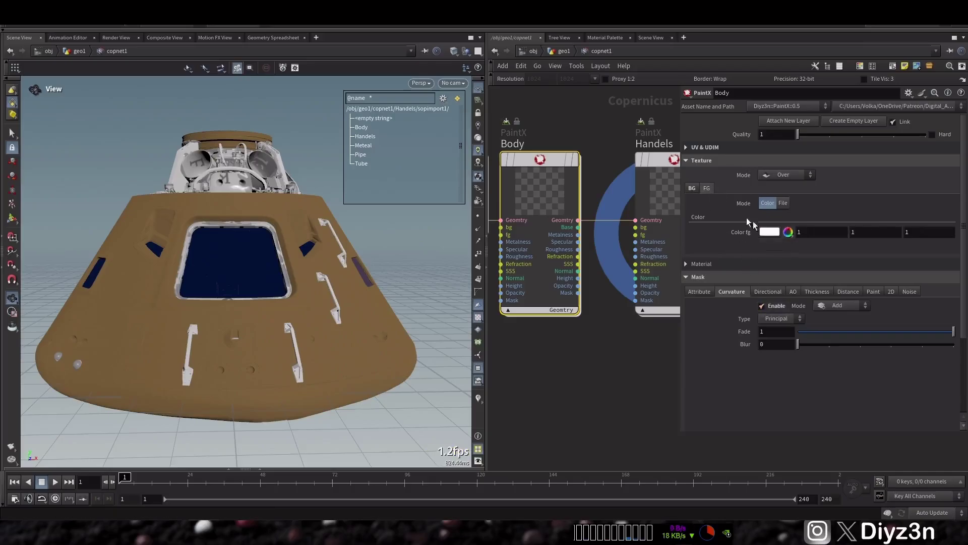
left_click(770, 236)
left_click(829, 174)
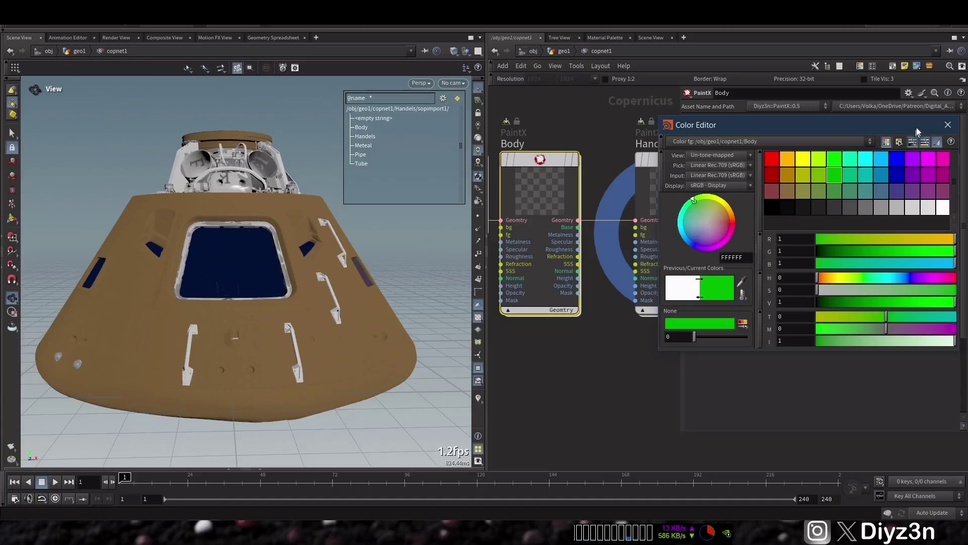
left_click(948, 124)
Try the Mean curvature type on the Body mask and settle on Gaussian
left_click(775, 319)
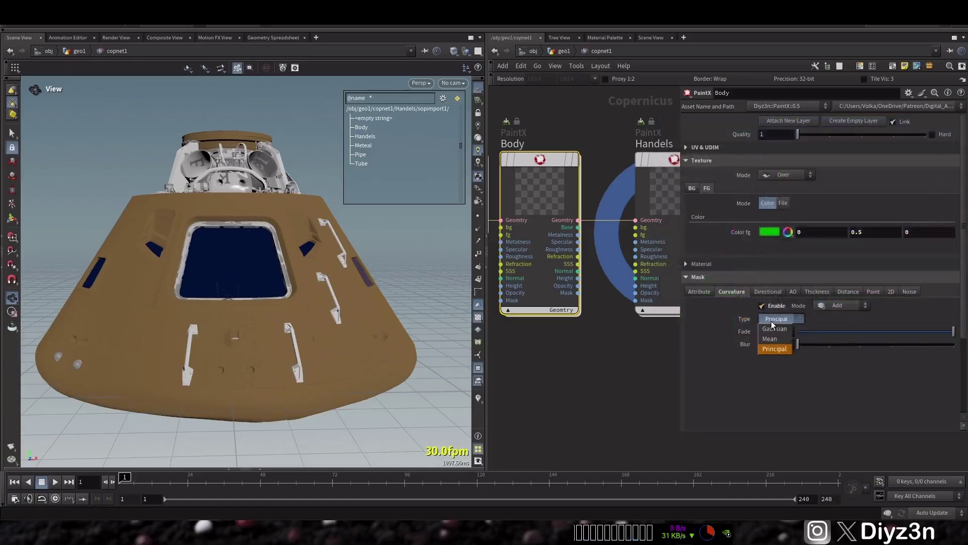
left_click(775, 343)
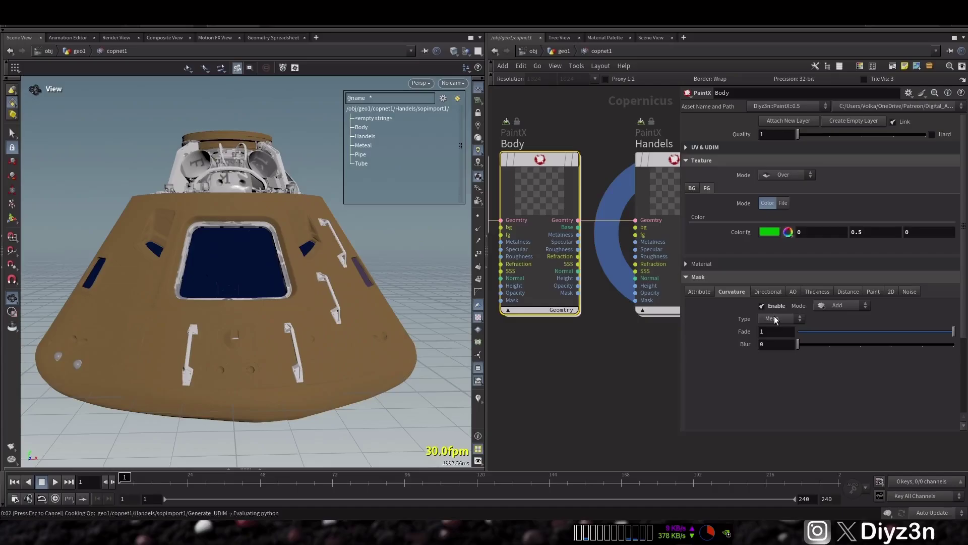
left_click(776, 319)
left_click(775, 333)
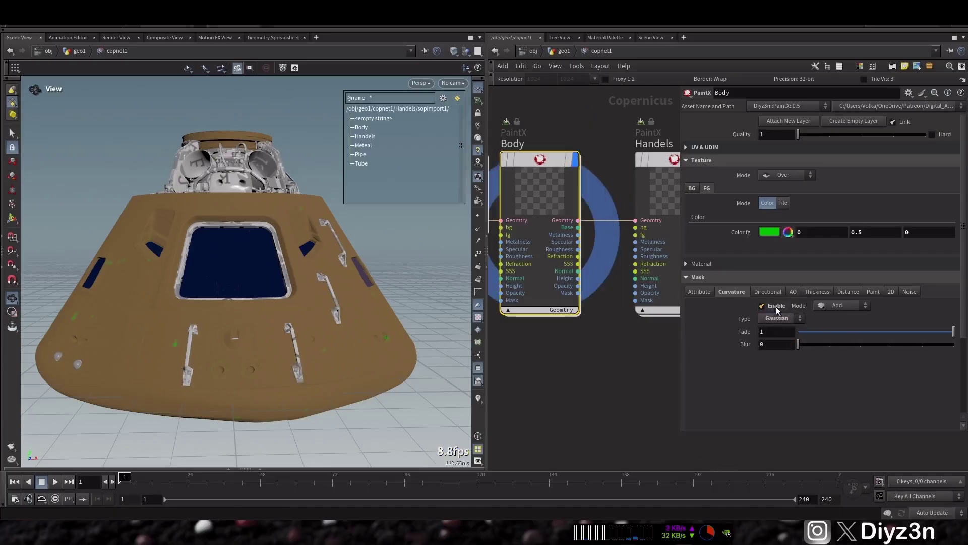
Try adding a noise mask to the Body layer in Add mode, and disable it again
left_click(910, 292)
left_click(774, 309)
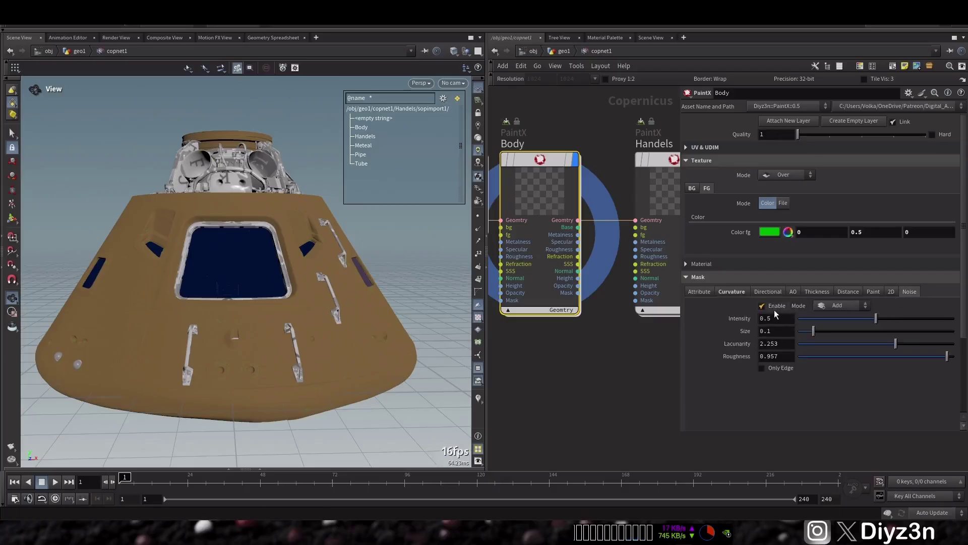
left_click(775, 309)
Enable the ambient occlusion mask on the Body layer in Add mode
left_click(767, 292)
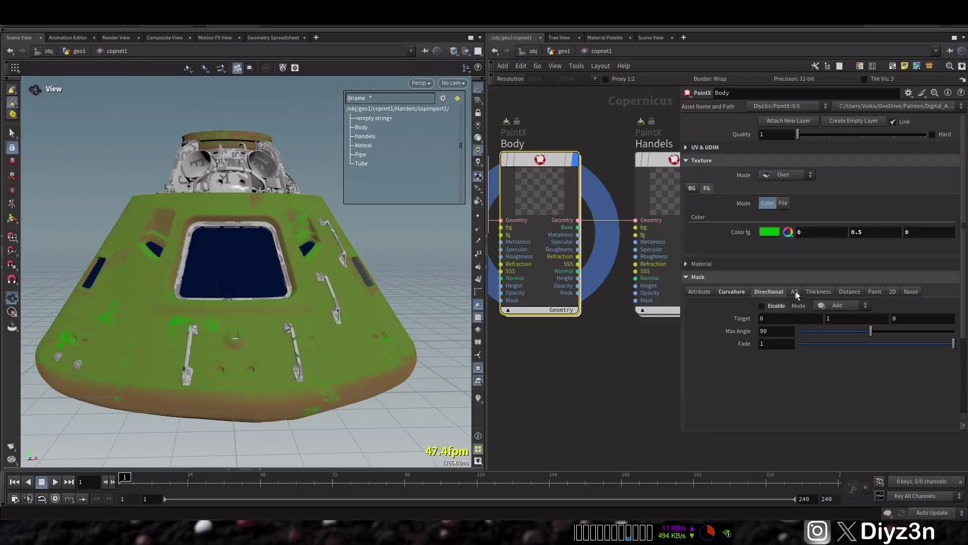
left_click(795, 291)
left_click(770, 305)
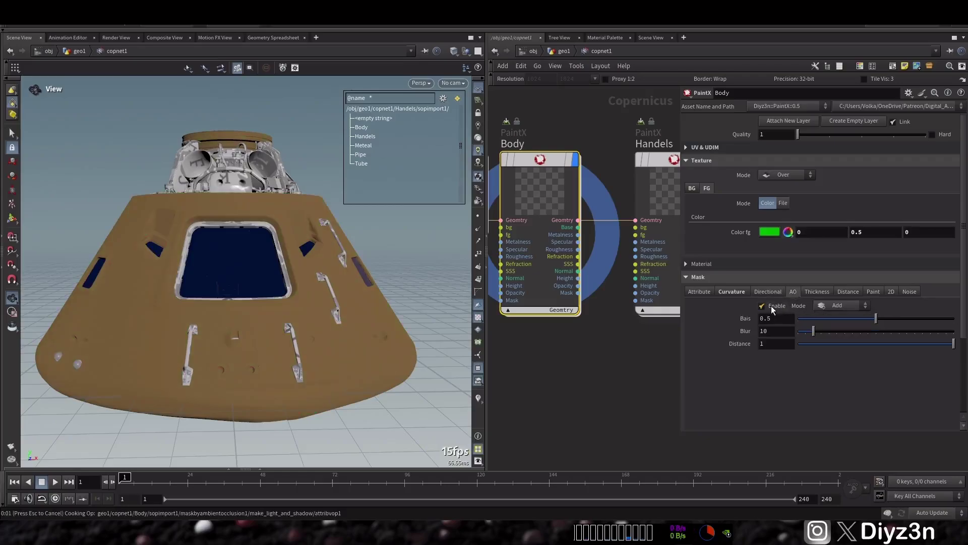
left_click_drag(314, 279, 257, 280)
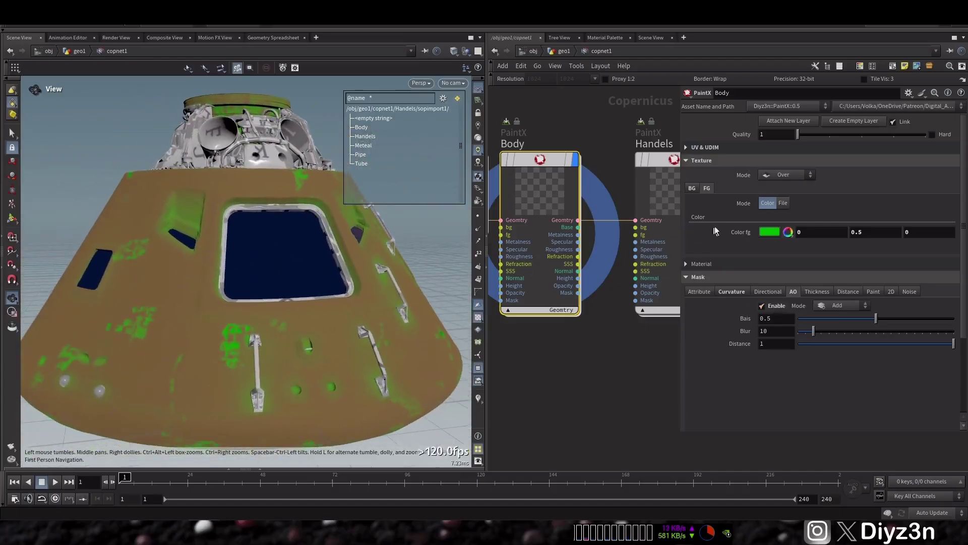
Change the Body layer's foreground colour to a dark rust orange with a hue of about 22
left_click(789, 232)
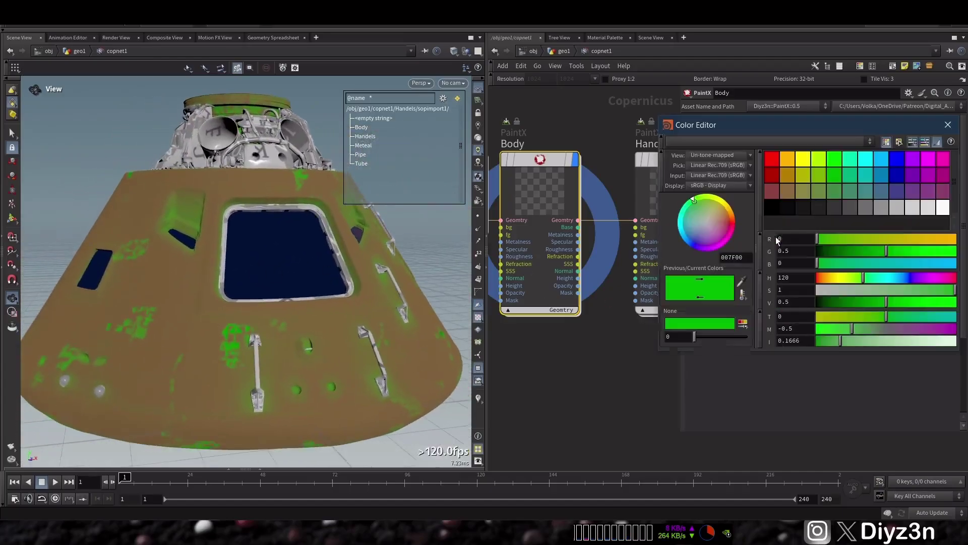
left_click(792, 185)
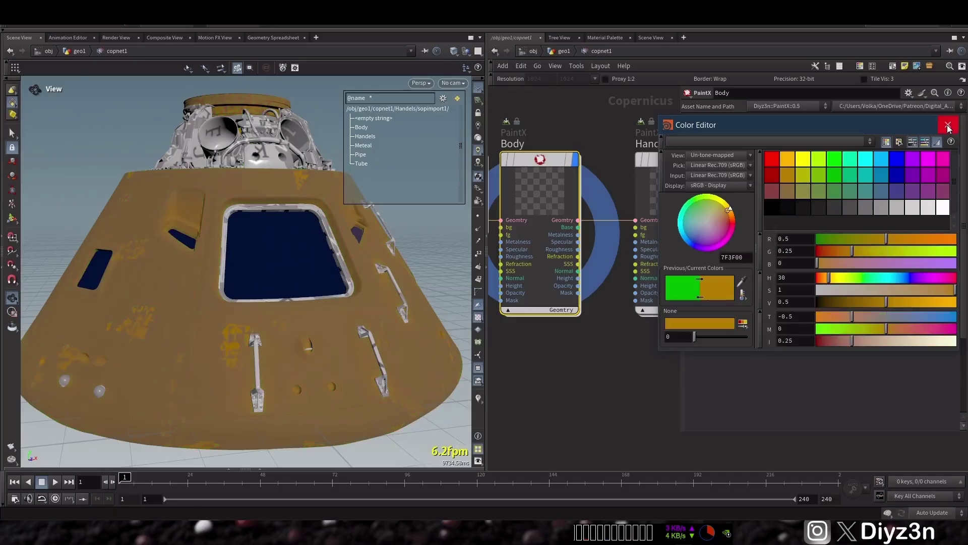
left_click(948, 125)
left_click(766, 233)
left_click(773, 176)
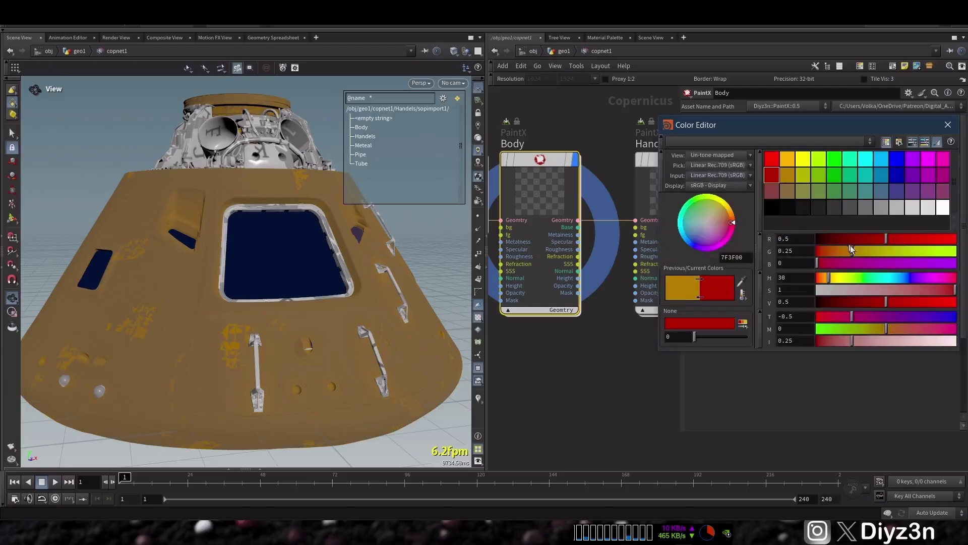
left_click_drag(820, 278, 825, 278)
left_click(826, 281)
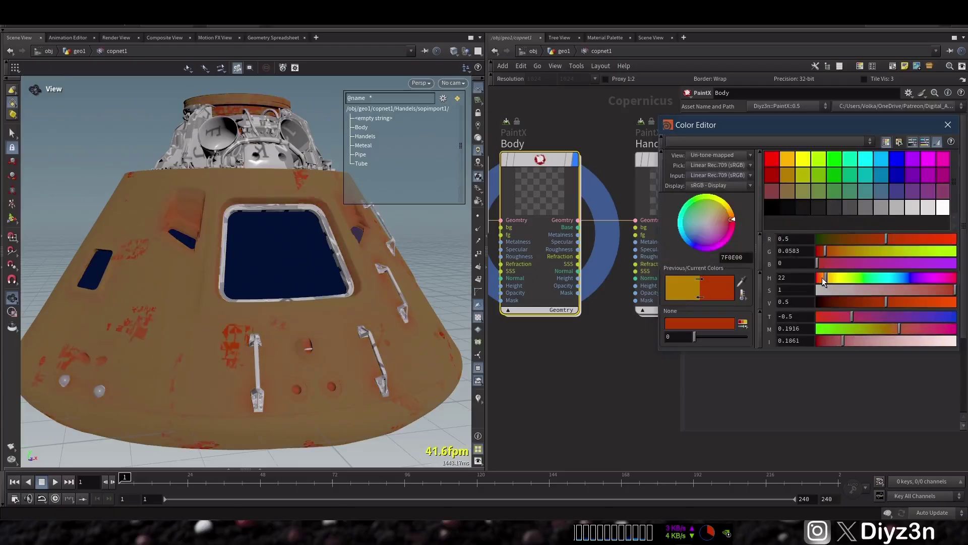
left_click(948, 125)
Set the Body layer's background colour to grey (0.333, 0.333, 0.333)
left_click(693, 188)
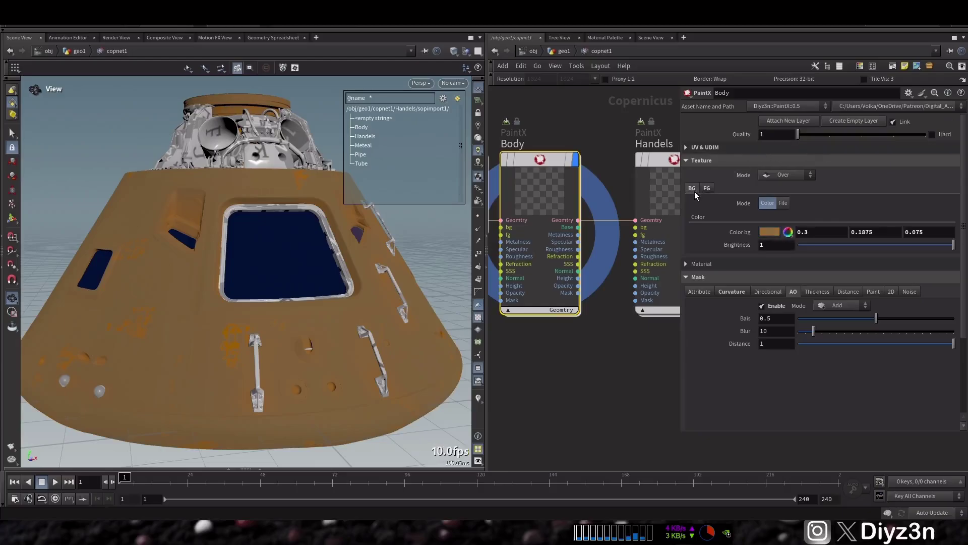
left_click(768, 233)
left_click(897, 206)
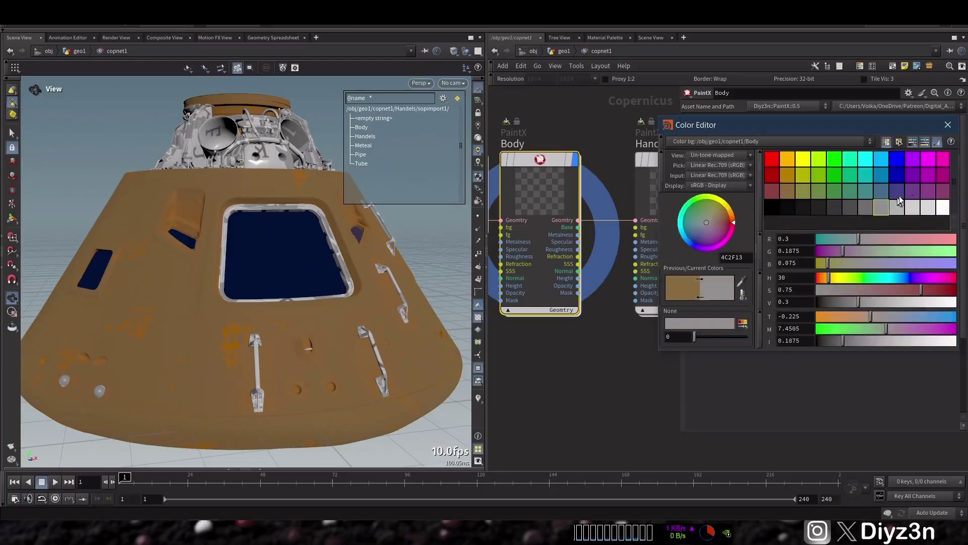
left_click(949, 125)
left_click_drag(336, 281, 255, 216)
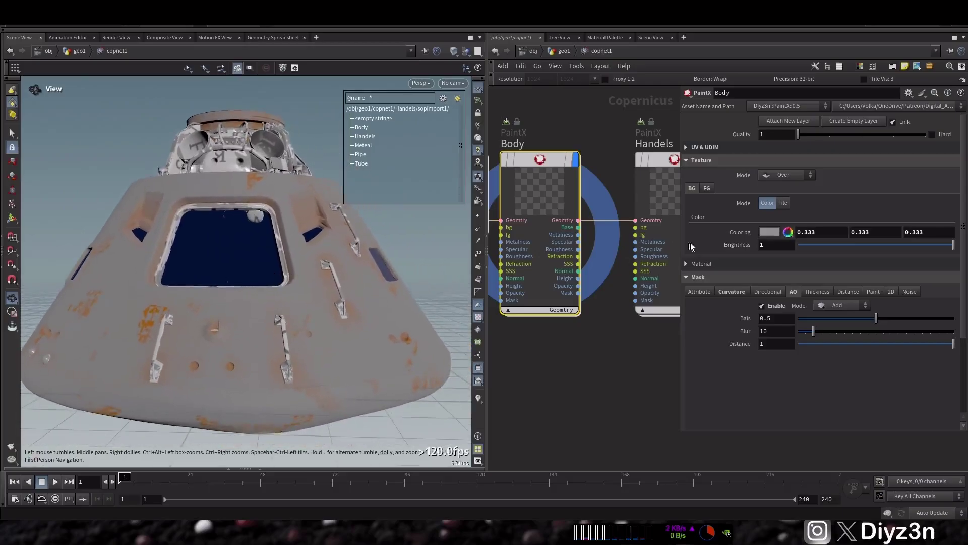
Enable the Body layer's noise mask in Multiply mode with intensity 5 and size 0.039
left_click(906, 291)
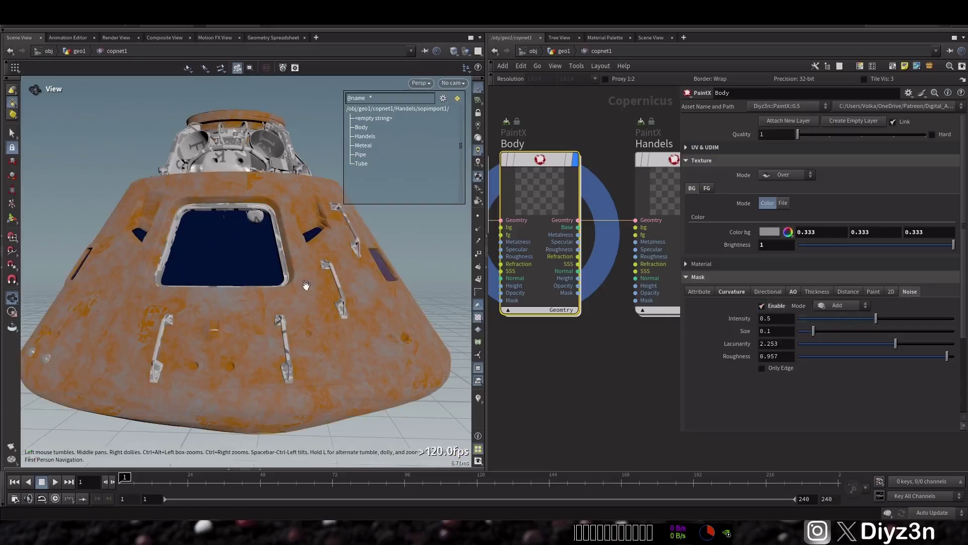
left_click(840, 305)
left_click(820, 145)
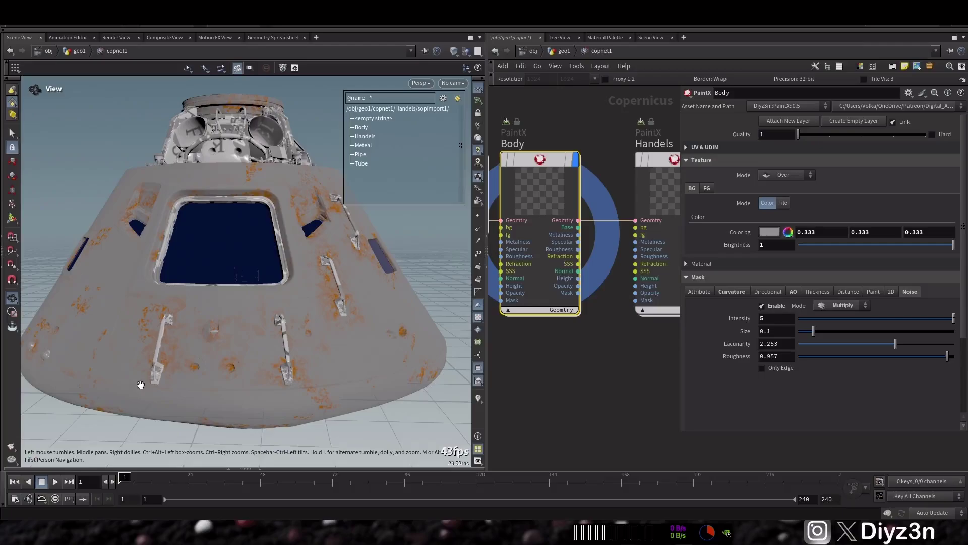
mouse_move(205, 348)
left_mouse_down()
mouse_move(218, 339)
mouse_move(203, 337)
left_mouse_up()
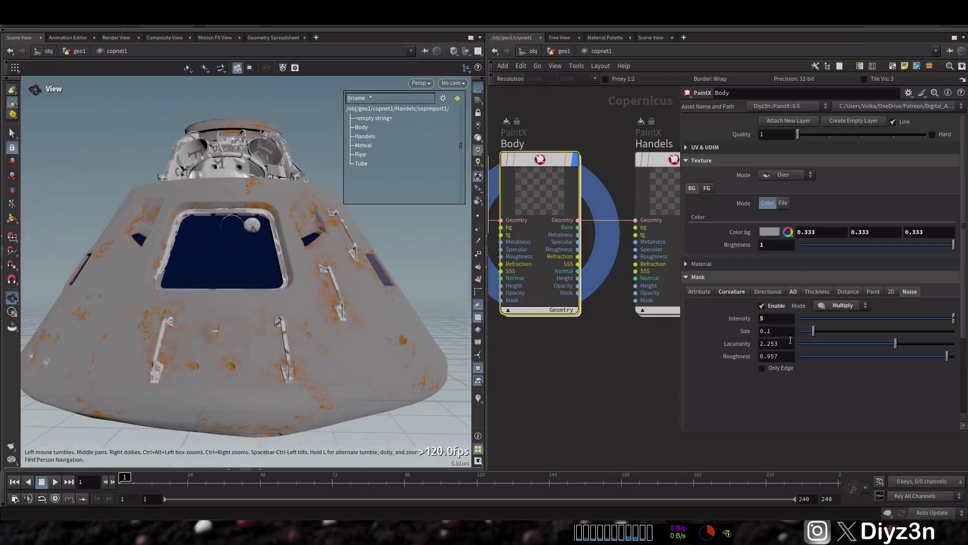
left_click(807, 331)
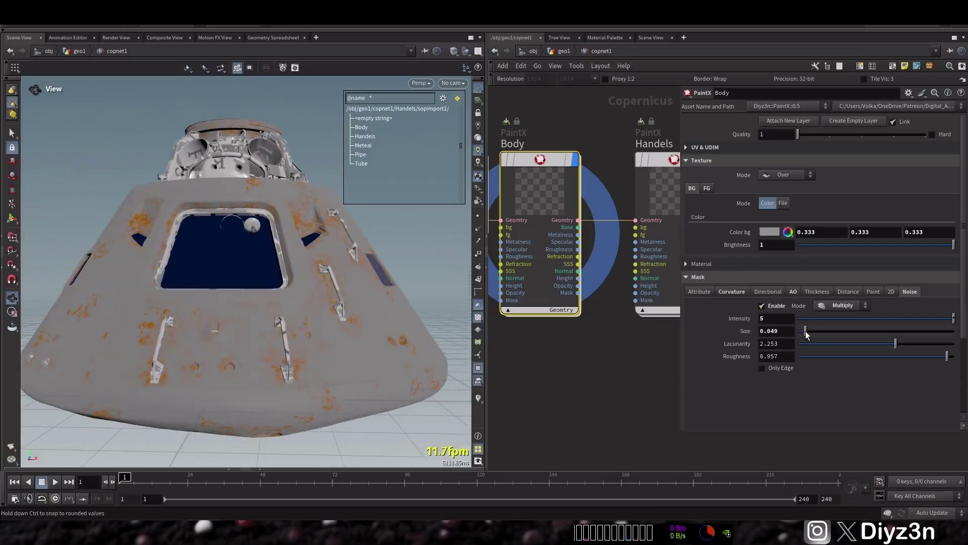
left_click_drag(802, 334, 801, 334)
left_click_drag(202, 188, 237, 202)
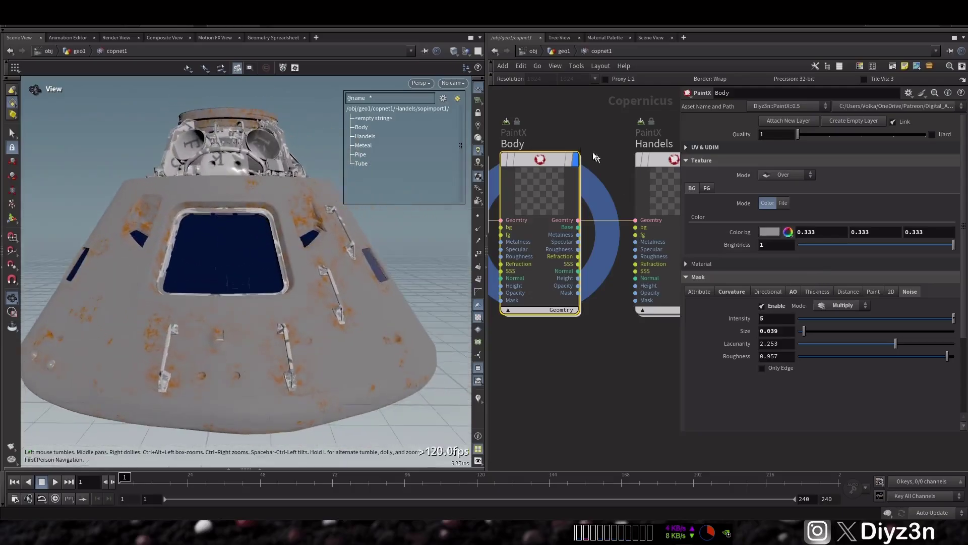
Set the Body material's specular intensity to 6.28 and drive it with the Mask input
left_click(699, 160)
left_click(700, 186)
left_click(702, 173)
left_click(720, 188)
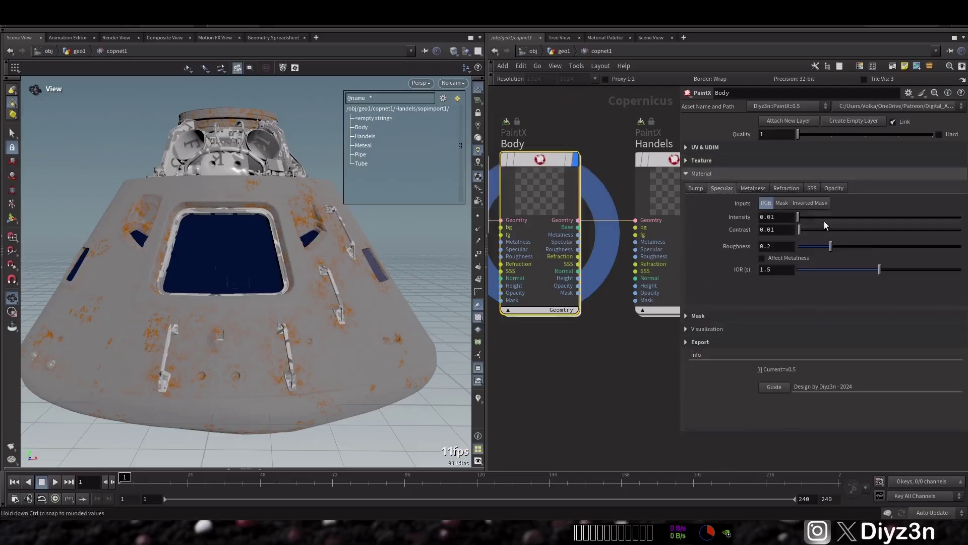
left_click(825, 218)
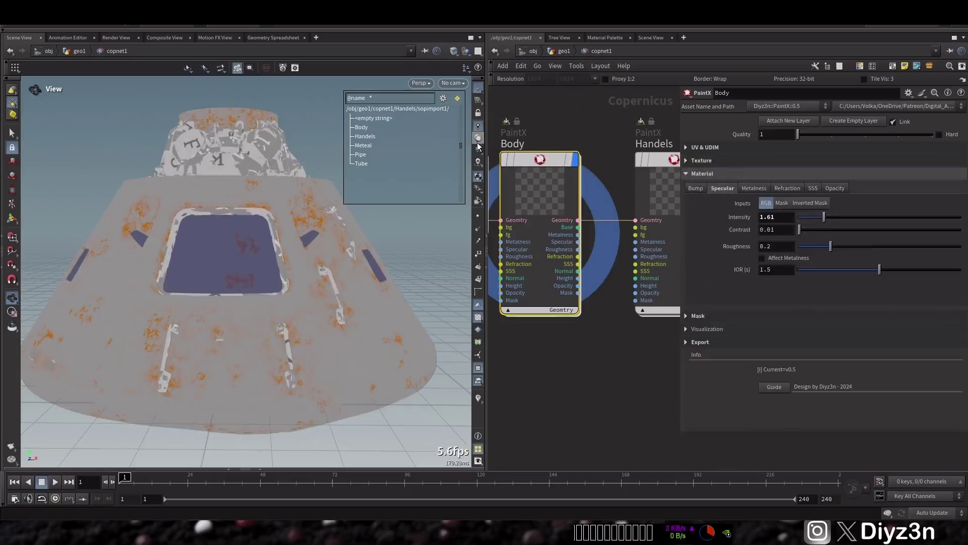
left_click(900, 219)
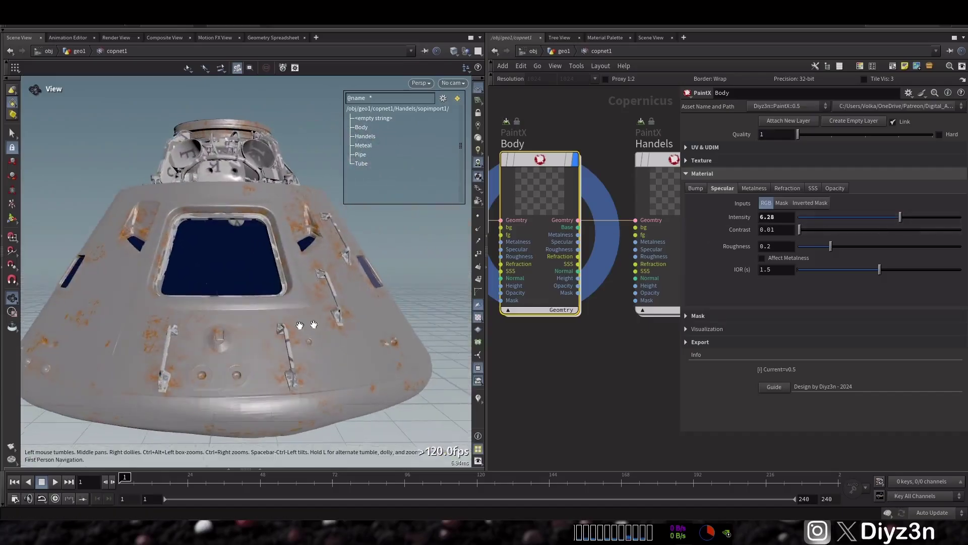
left_click(783, 204)
left_click_drag(295, 359, 268, 395)
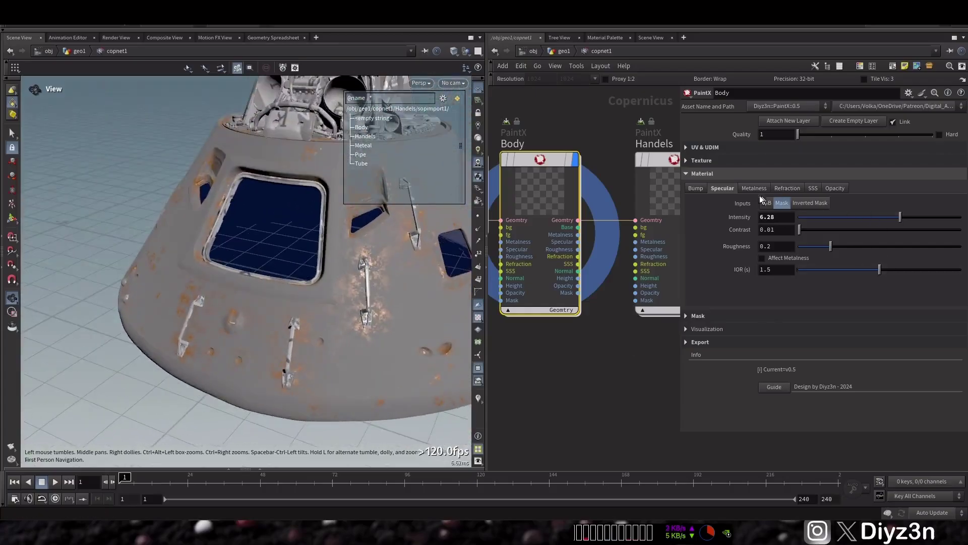
Raise the Body noise mask's intensity to 10, keeping the Multiply mode
left_click(760, 174)
left_click(768, 187)
left_click(840, 215)
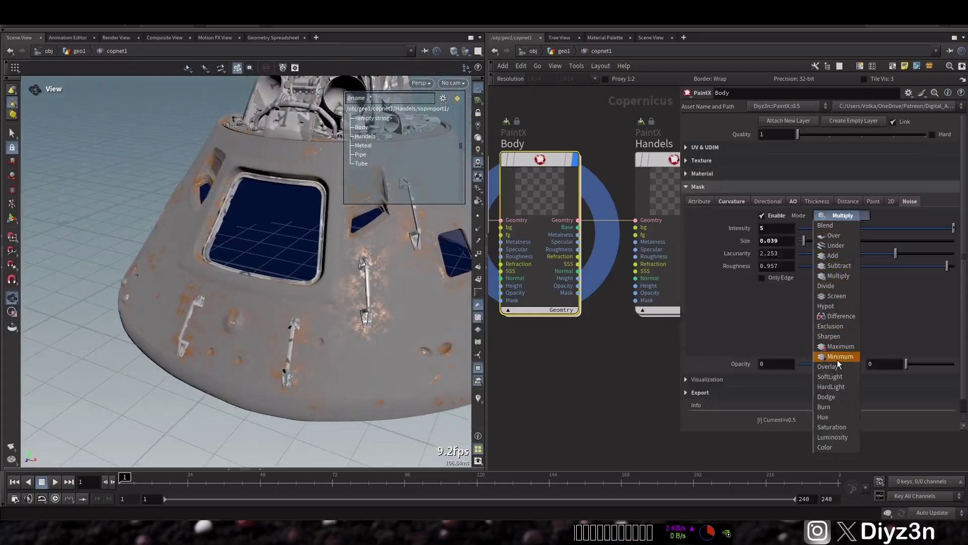
left_click(777, 230)
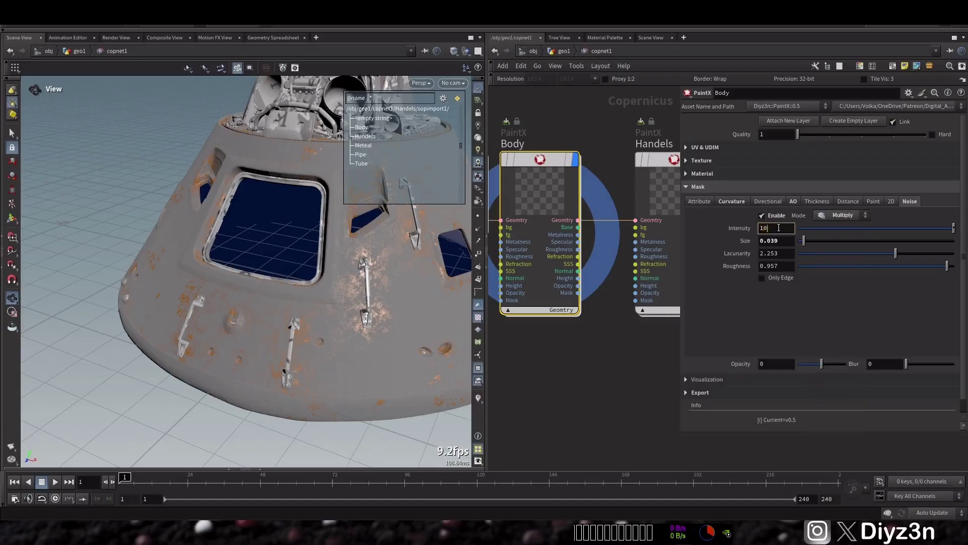
key("Return")
mouse_move(289, 307)
left_mouse_down()
mouse_move(337, 274)
mouse_move(323, 277)
mouse_move(309, 342)
mouse_move(288, 305)
mouse_move(269, 310)
mouse_move(290, 322)
left_mouse_up()
Compare the capsule with the reference photo and lower the Body ambient occlusion mask's bias to spread the rust
left_click(264, 529)
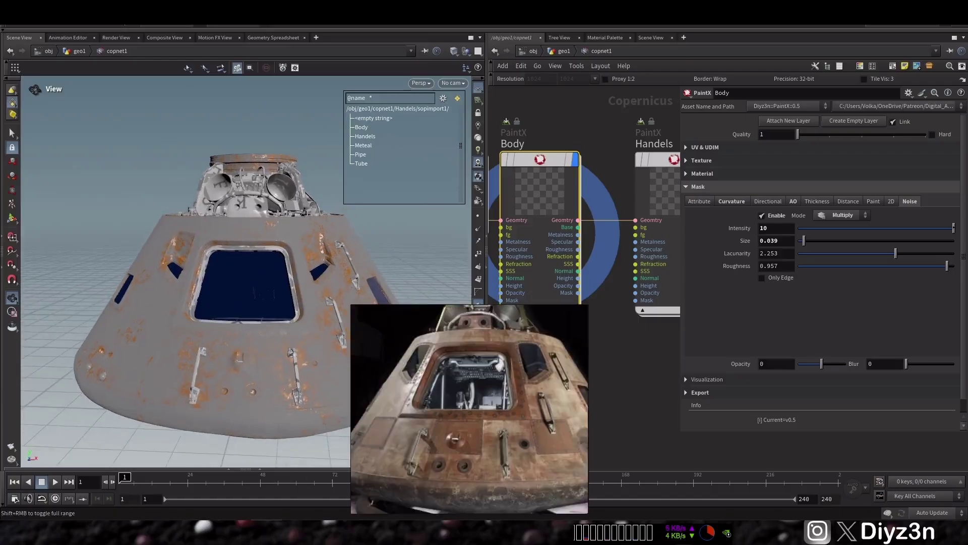
left_click_drag(318, 371, 330, 356)
left_click(773, 203)
left_click(793, 204)
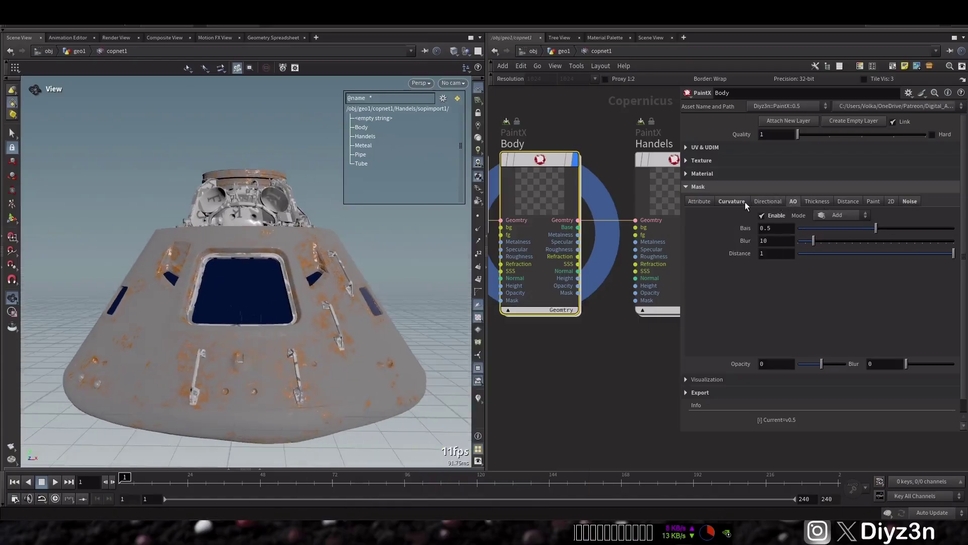
left_click_drag(876, 228, 812, 228)
left_click_drag(297, 323, 325, 329)
Set the Body material's metalness intensity to 0.582 using the RGB input
left_click(706, 187)
left_click(710, 173)
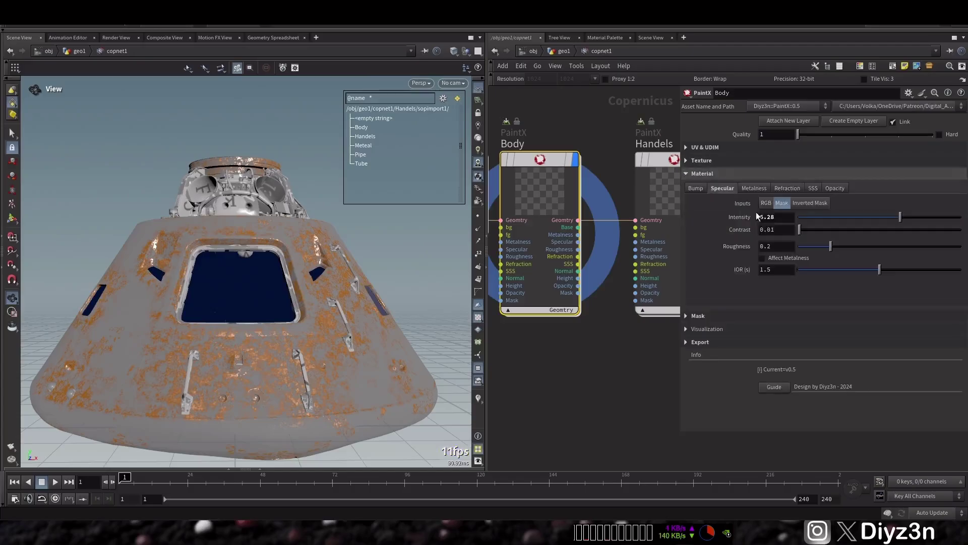
left_click(755, 188)
left_click_drag(834, 222, 893, 223)
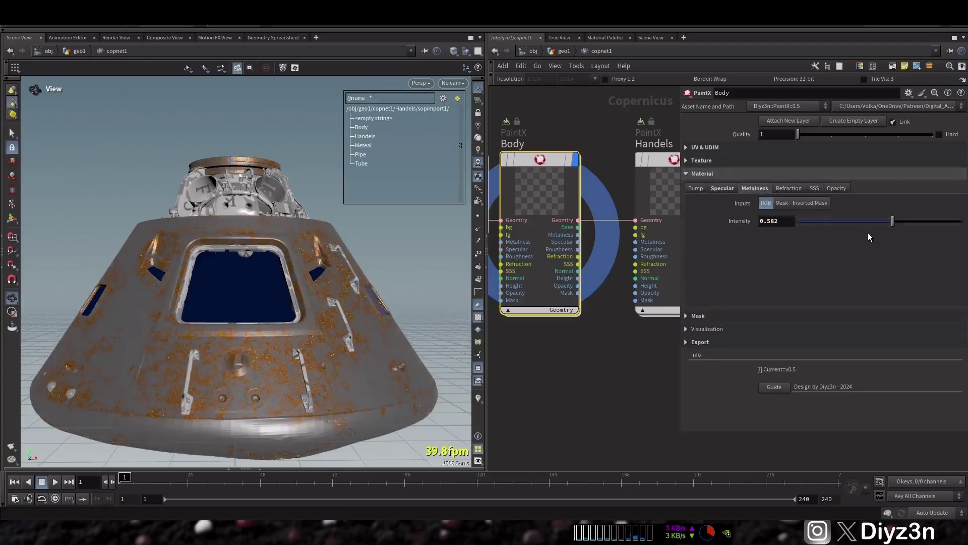
Switch the Body material's metalness input to Inverted Mask and check the result around the capsule
left_click(817, 205)
mouse_move(318, 333)
left_mouse_down()
mouse_move(247, 373)
mouse_move(309, 333)
left_mouse_up()
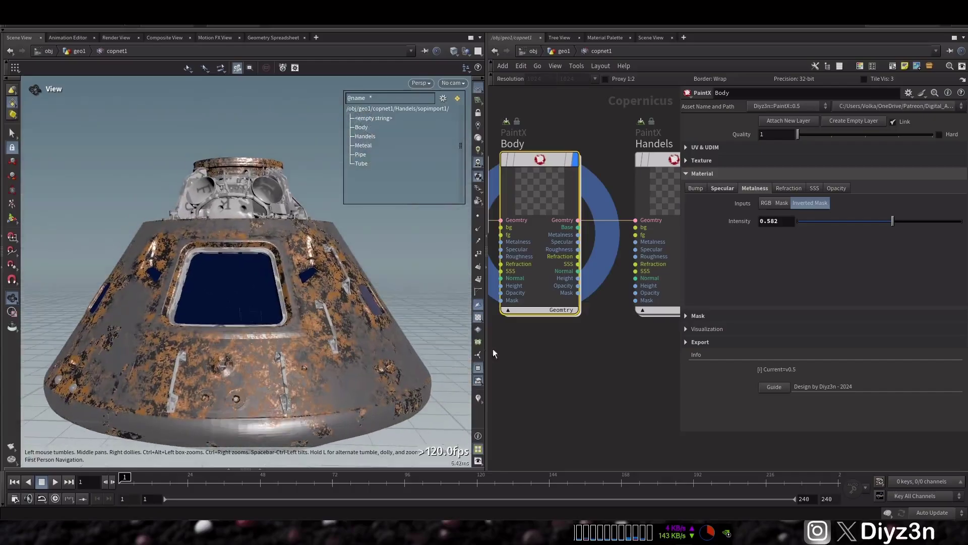
left_click_drag(387, 359, 310, 359)
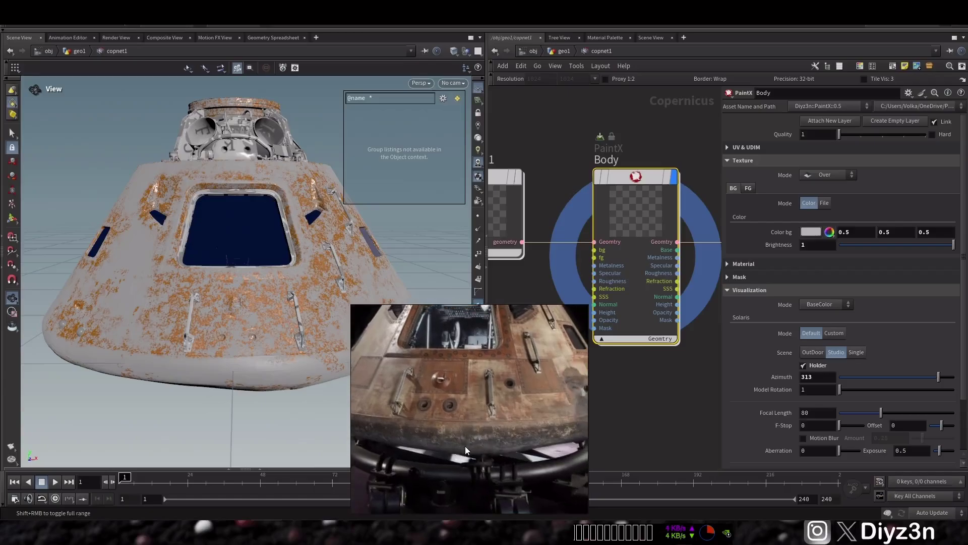
Attach a new PaintX layer between the Body and Handels nodes
middle_click_drag(580, 372, 514, 368)
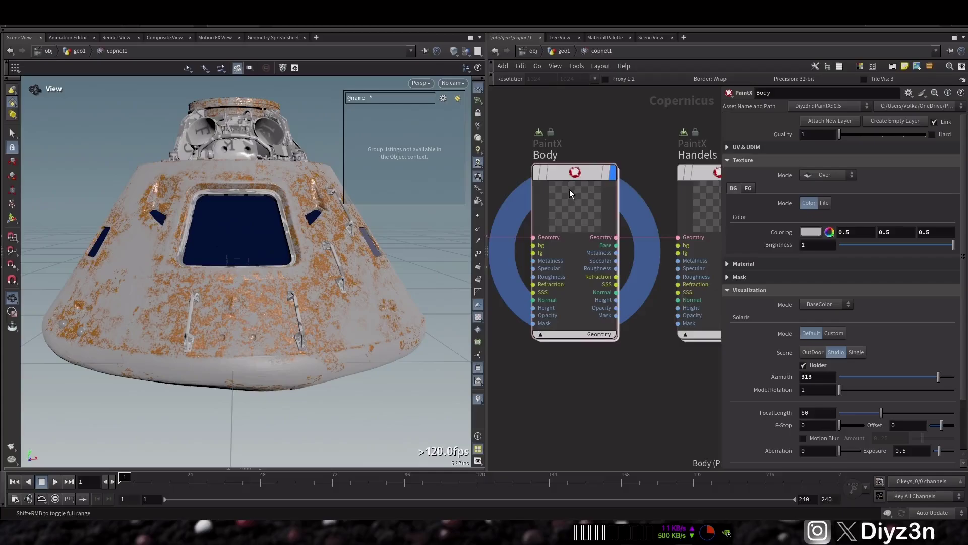
left_click(841, 122)
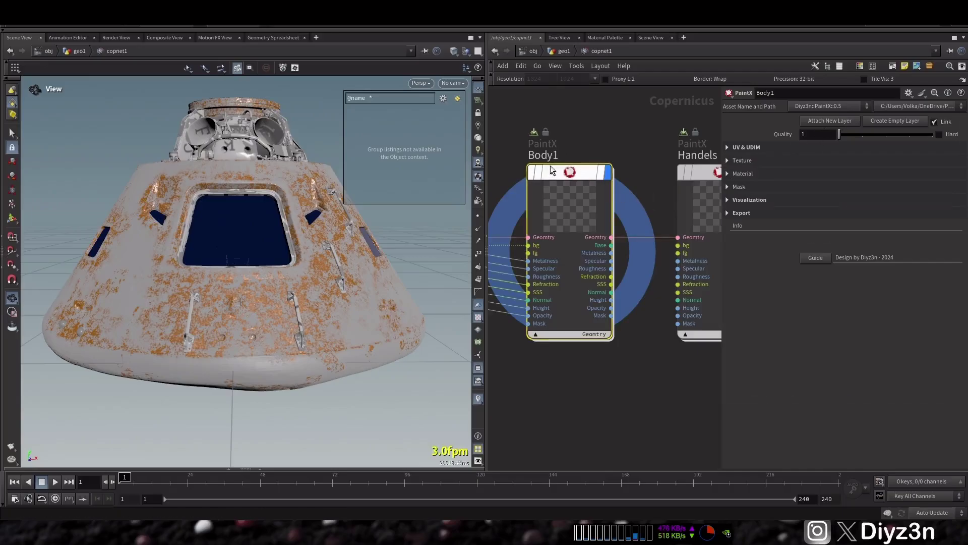
middle_click_drag(580, 119, 619, 153)
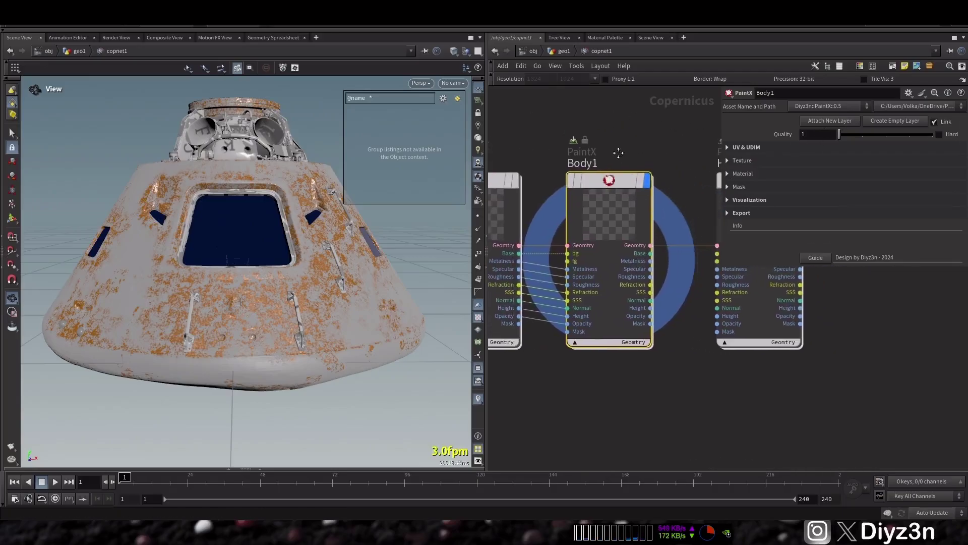
Set the Body1 layer's foreground texture color to a dark grey of 0.05
left_click(763, 161)
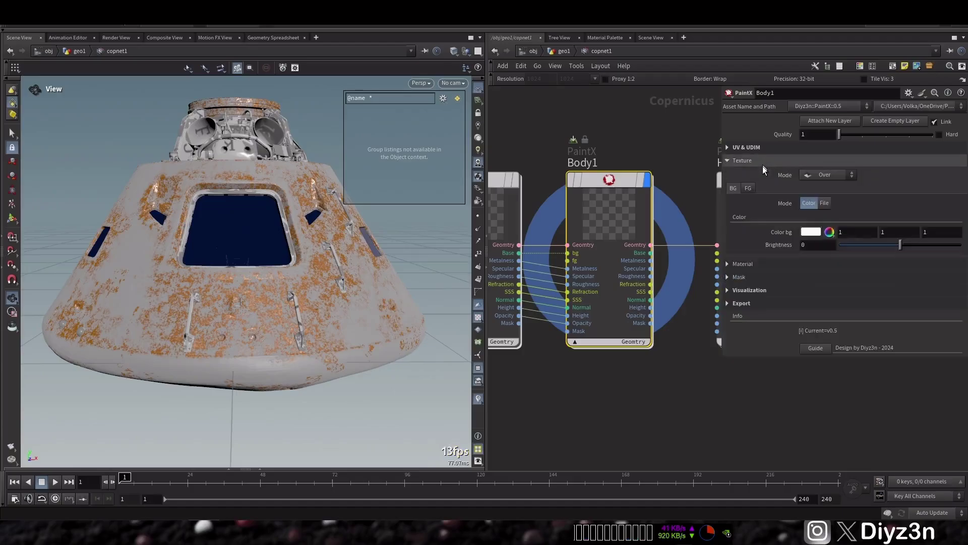
left_click(804, 233)
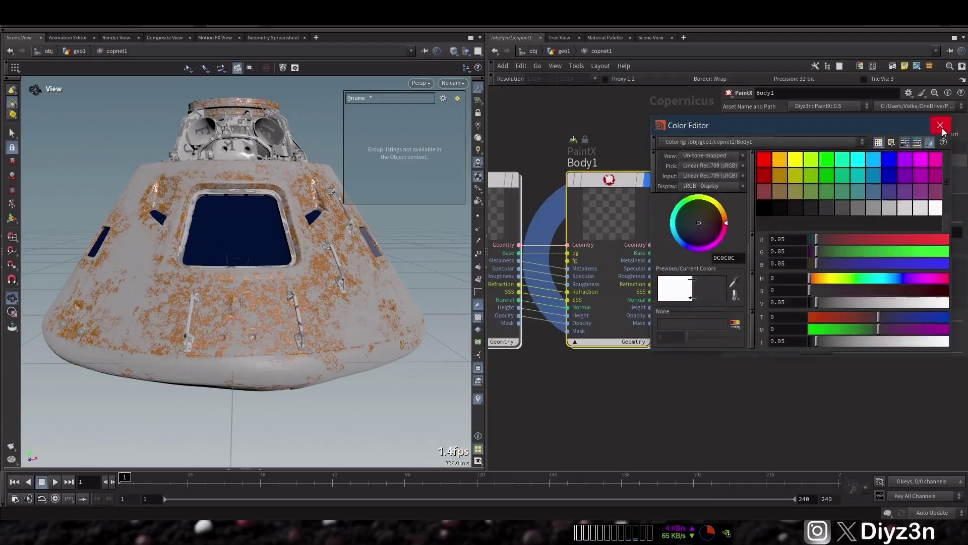
left_click(941, 126)
left_click(775, 161)
Enable the Body1 directional mask and point its target downward with a Y value of -1
left_click(755, 190)
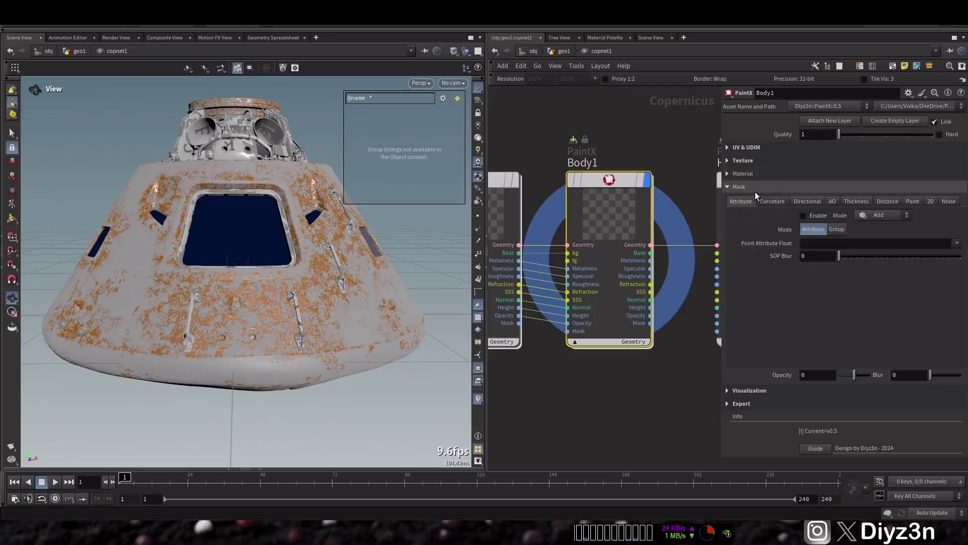
left_click(812, 219)
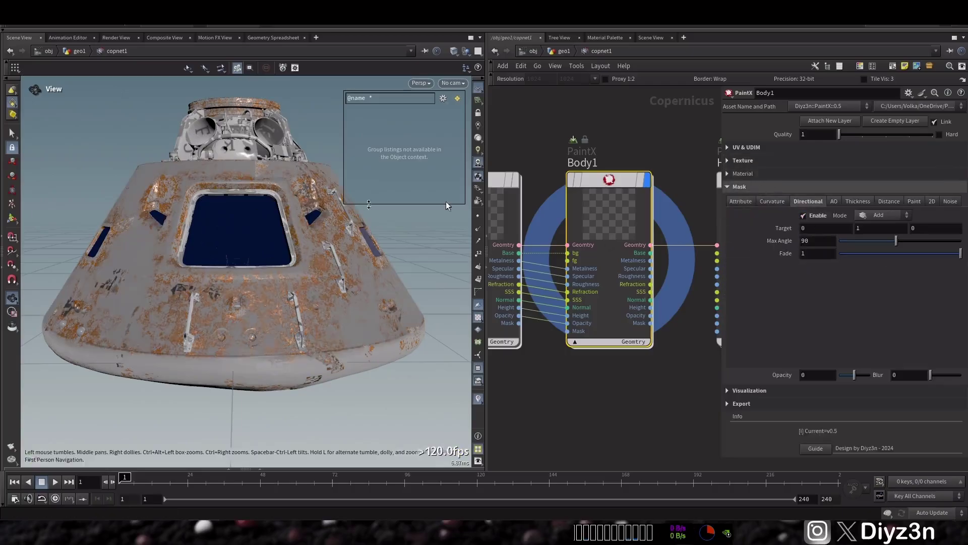
double_click(862, 229)
type("-1")
key("Return")
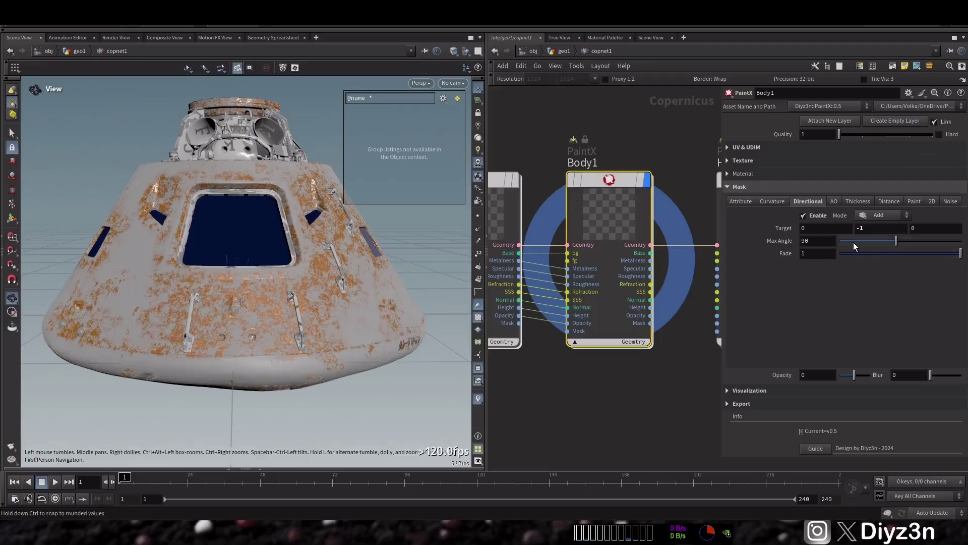
Set the Body1 directional mask's fade to 0.021 and its max angle to 108.8
left_click(845, 255)
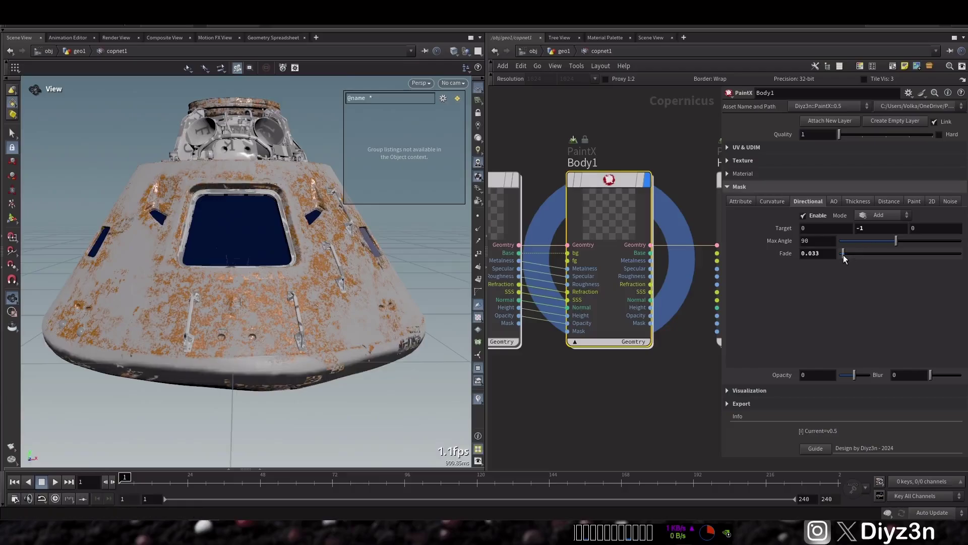
left_click_drag(844, 255, 888, 256)
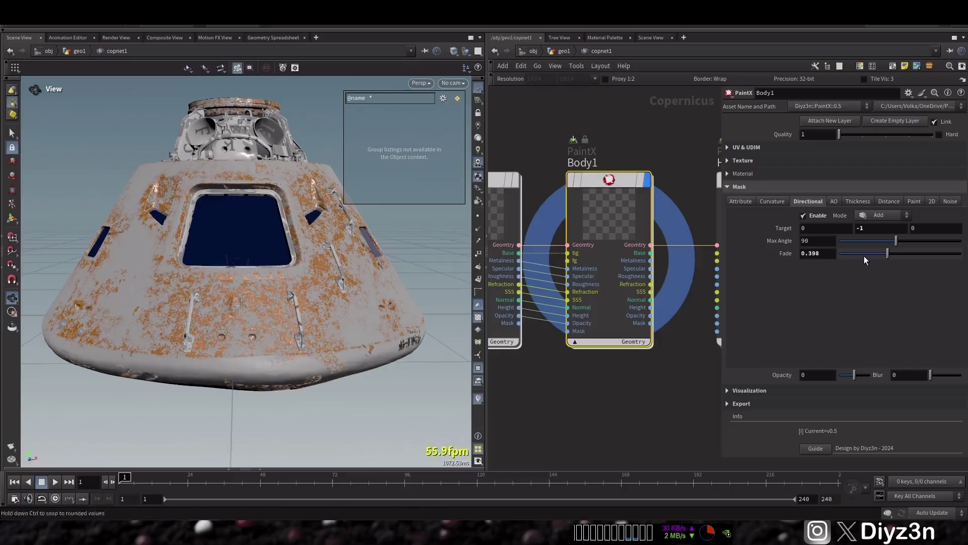
left_click(842, 253)
left_click(925, 241)
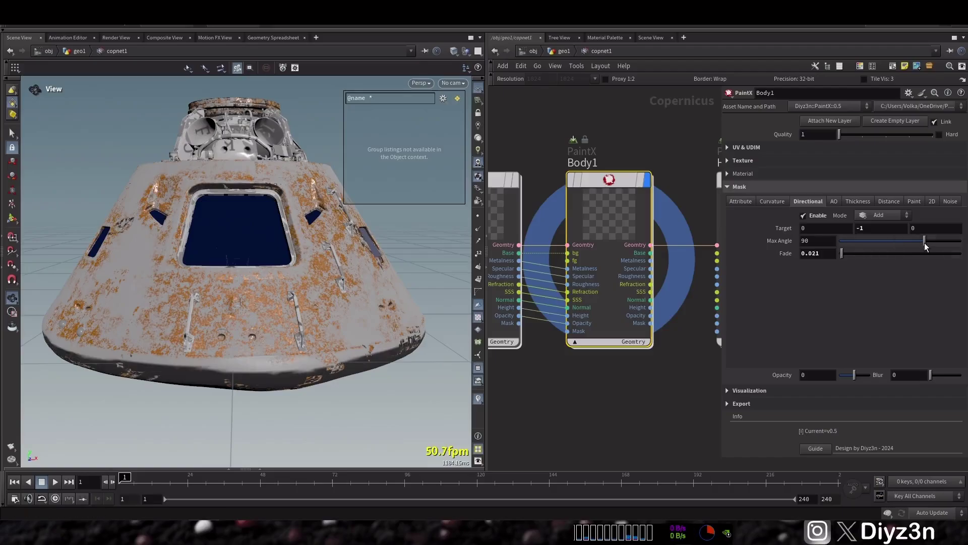
left_click_drag(926, 246, 907, 246)
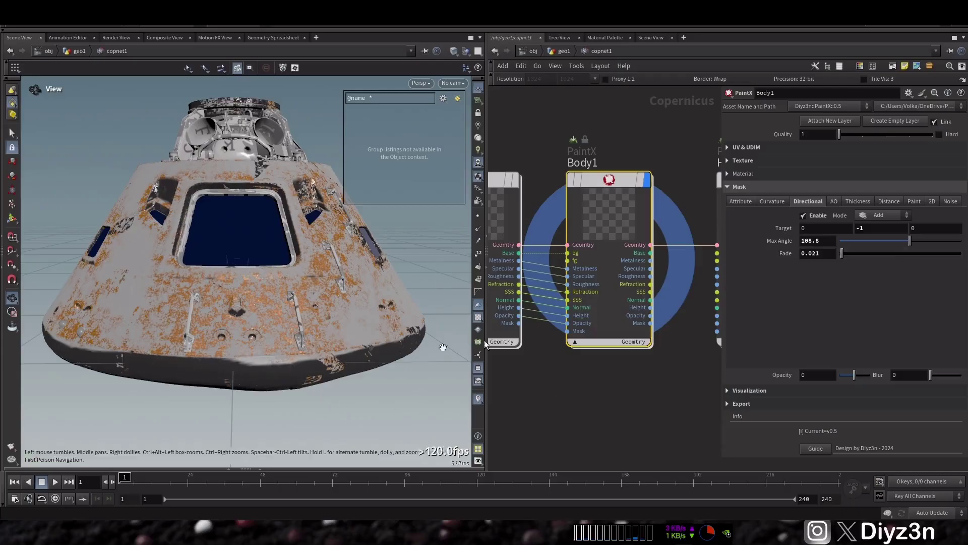
Enable the Body1 noise mask, try the Subtract and Multiply modes, and settle on Add with Only Edge
left_click(944, 201)
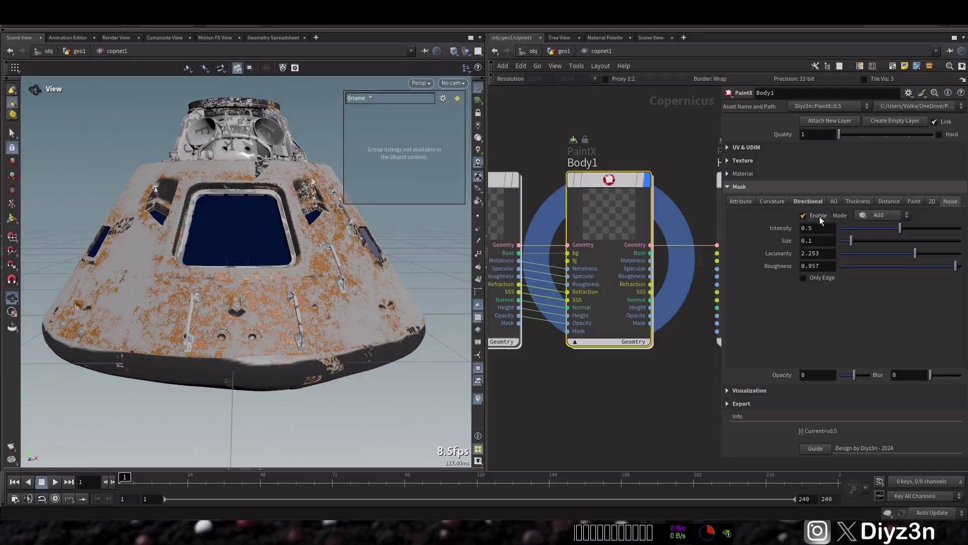
left_click(819, 216)
left_click(868, 216)
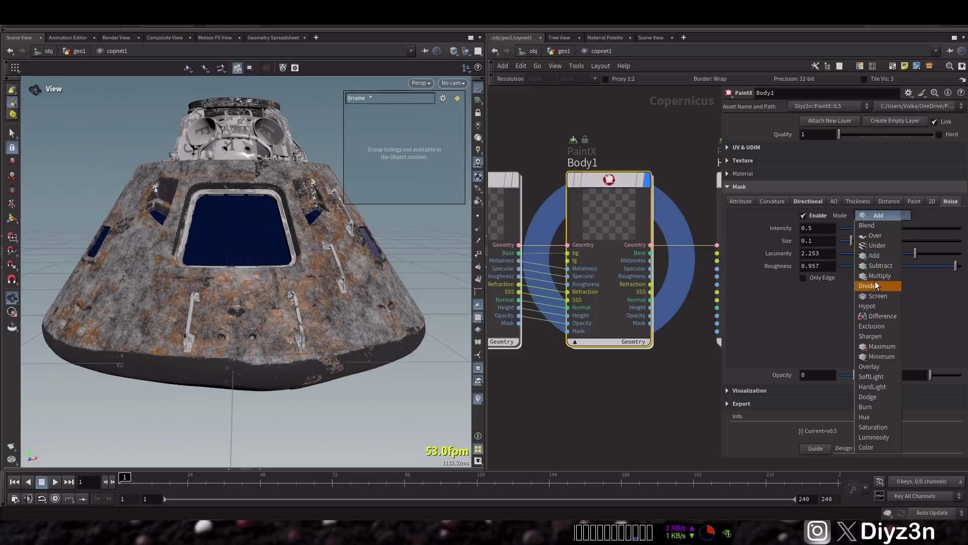
left_click(880, 266)
left_click(882, 214)
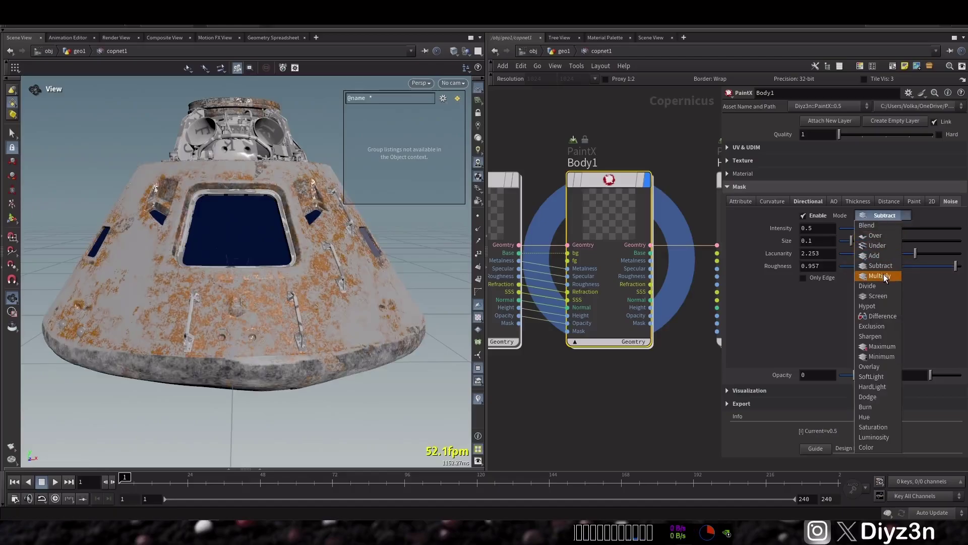
left_click(884, 275)
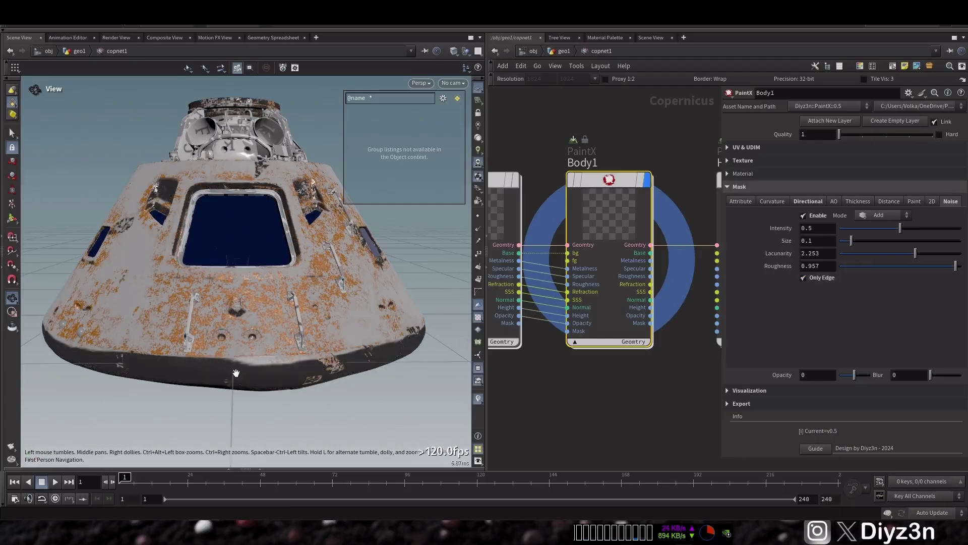
Set the Body1 noise mask's intensity to 5 and its size to 0.087
left_click(831, 228)
type("10")
key("Return")
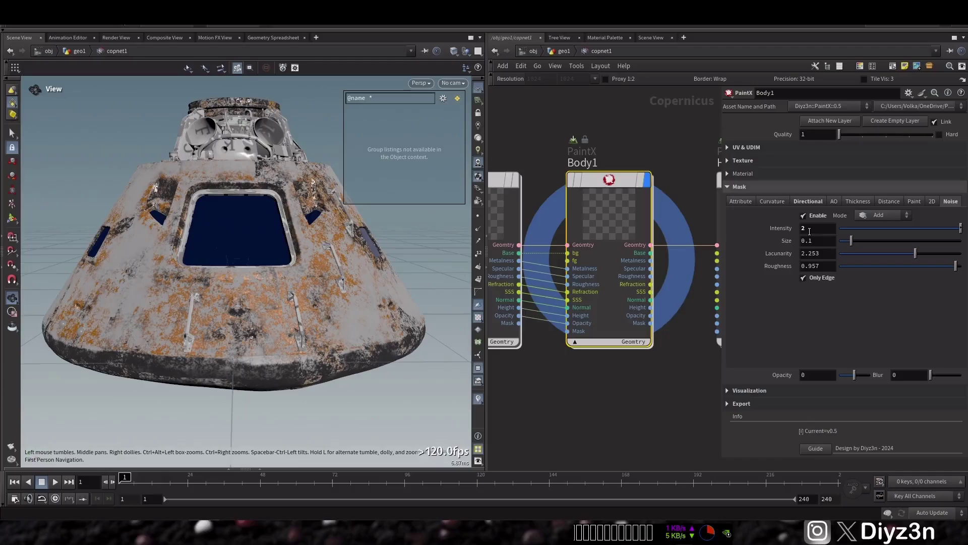
key("Return")
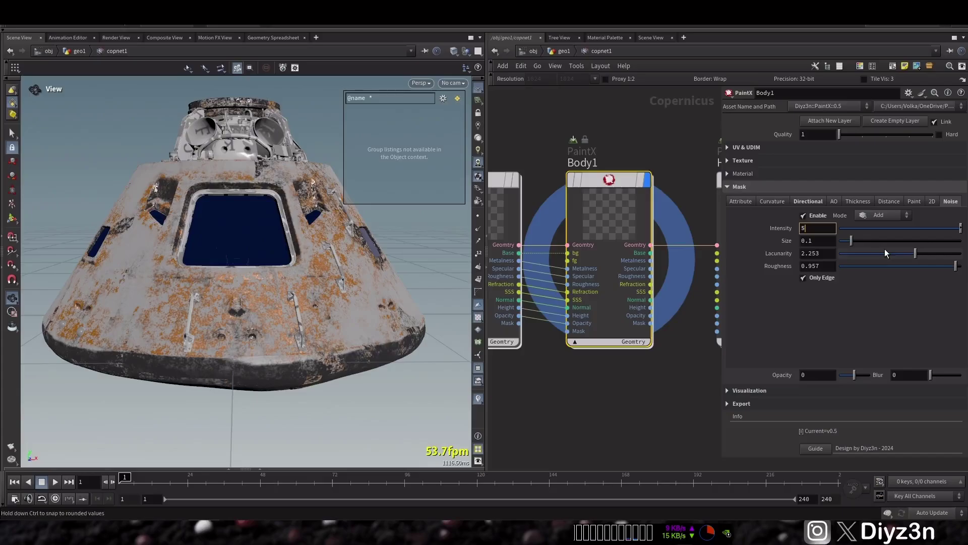
left_click_drag(851, 241, 855, 242)
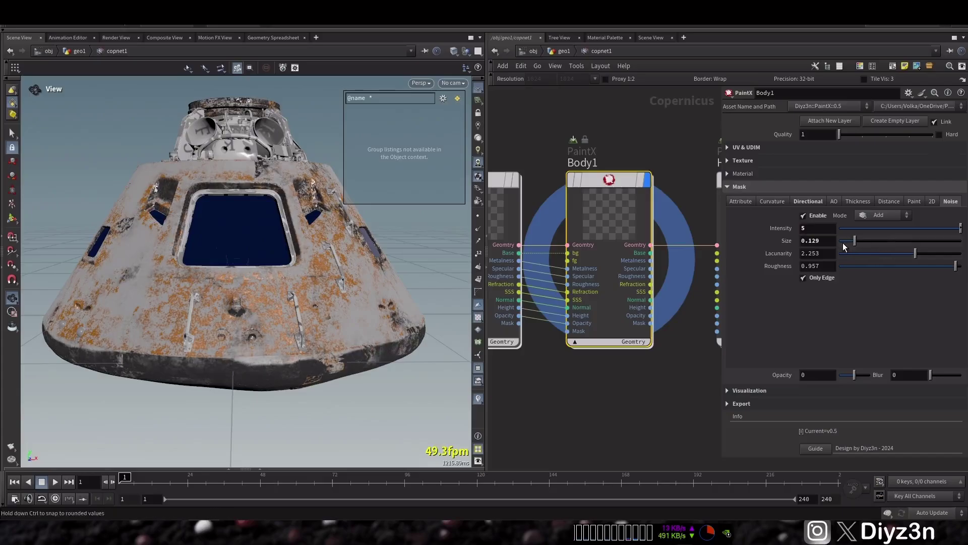
left_click(845, 242)
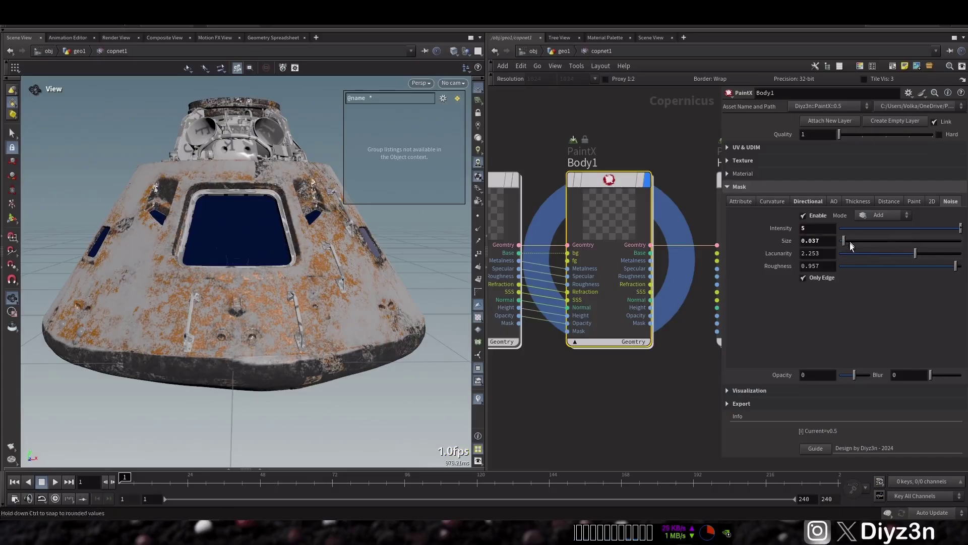
left_click(851, 243)
Compare the capsule with the reference photo and lighten the Body1 foreground color to a grey of 0.102
mouse_move(318, 286)
left_mouse_down()
mouse_move(255, 273)
mouse_move(333, 276)
left_mouse_up()
middle_click_drag(311, 269, 308, 284)
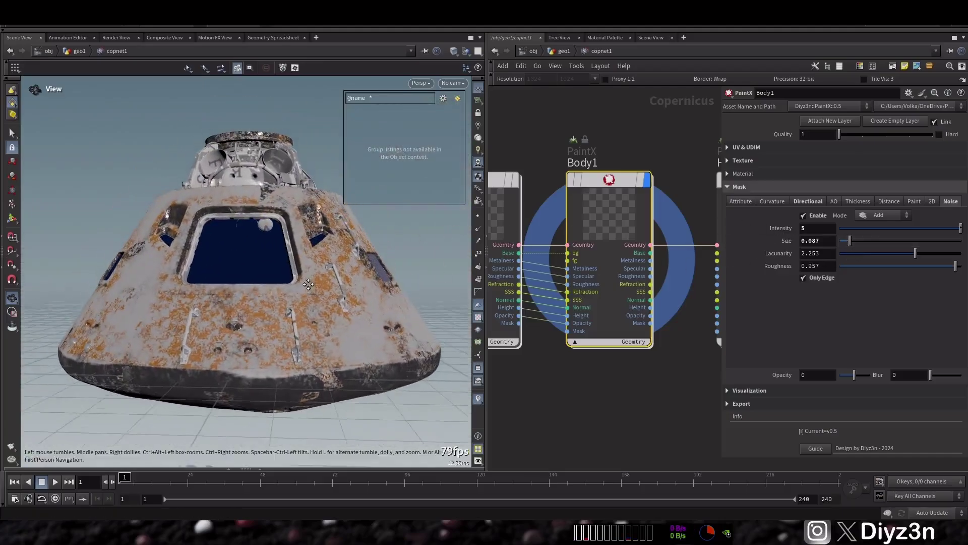
mouse_move(309, 285)
left_mouse_down()
mouse_move(314, 325)
mouse_move(315, 279)
left_mouse_up()
left_click_drag(260, 301, 275, 313)
left_click(268, 529)
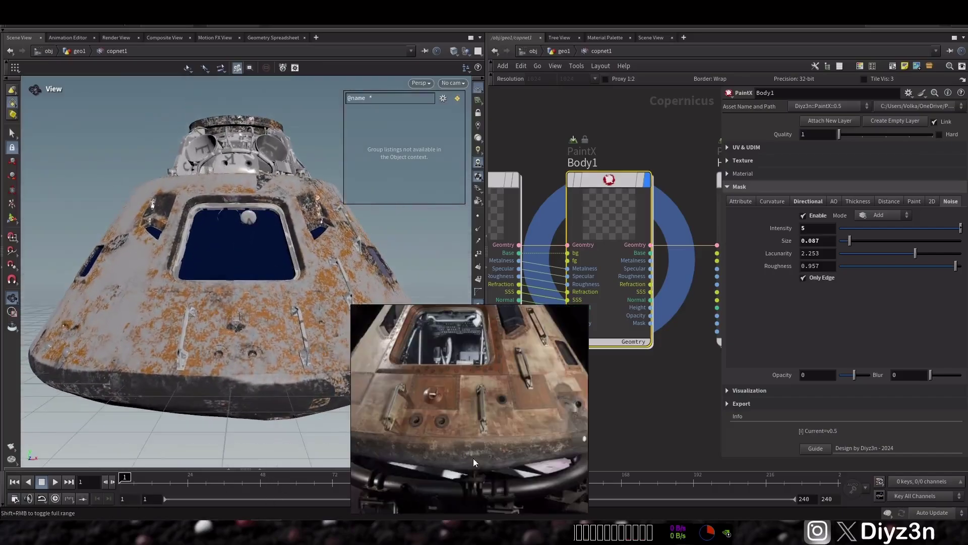
left_click(759, 160)
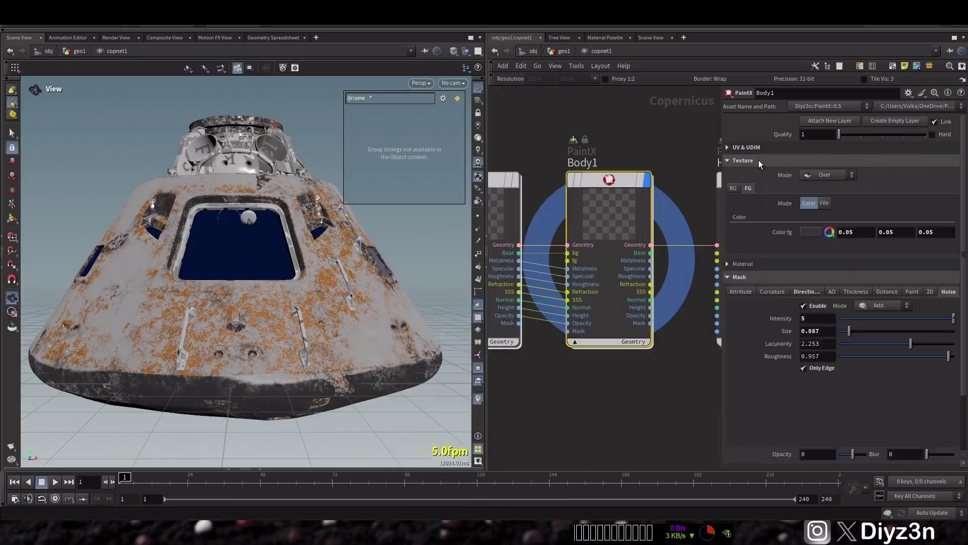
left_click(809, 234)
left_click(828, 302)
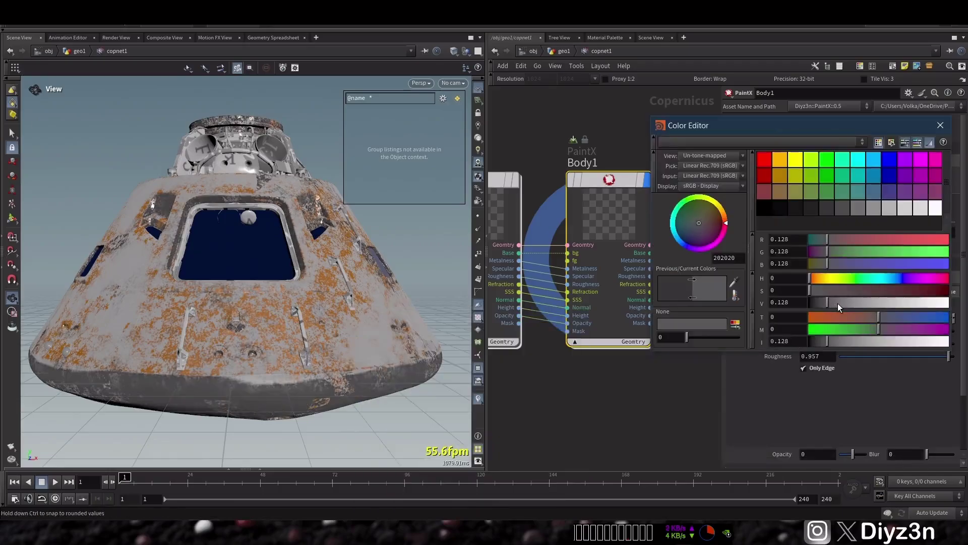
left_click_drag(835, 303, 824, 303)
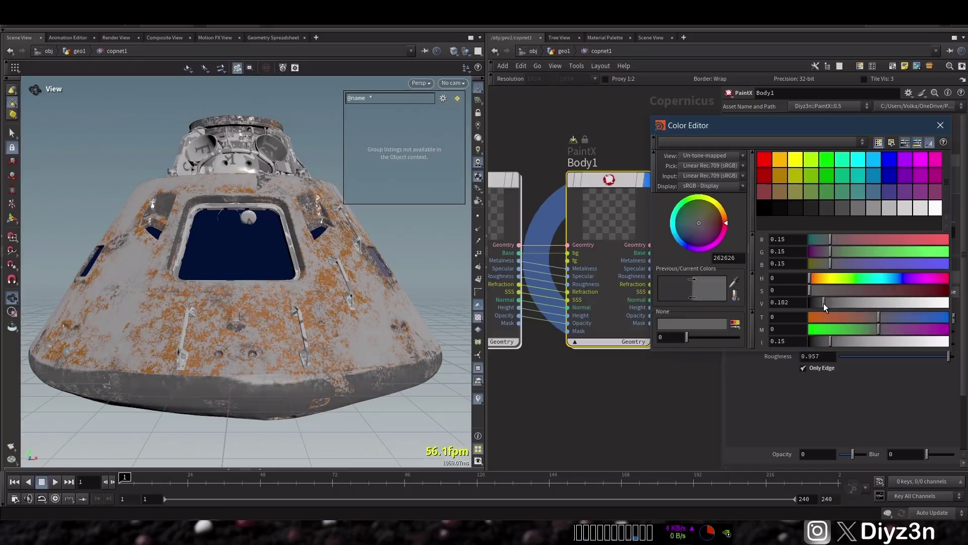
left_click(940, 125)
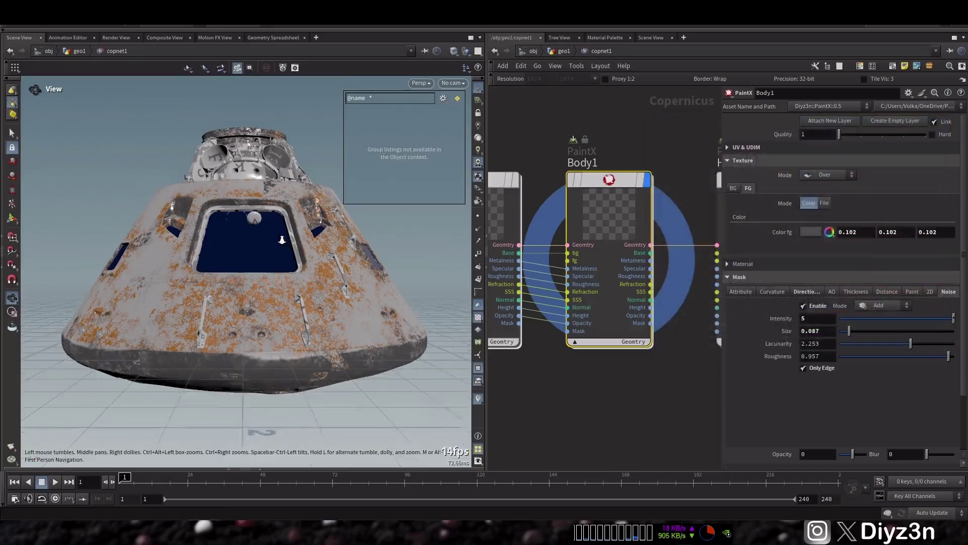
Display the Handels layer to examine the combined texture on the capsule
mouse_move(262, 242)
left_mouse_down()
mouse_move(281, 296)
mouse_move(267, 297)
left_mouse_up()
scroll(651, 392, "down", 1)
middle_click_drag(651, 391, 553, 395)
mouse_move(647, 237)
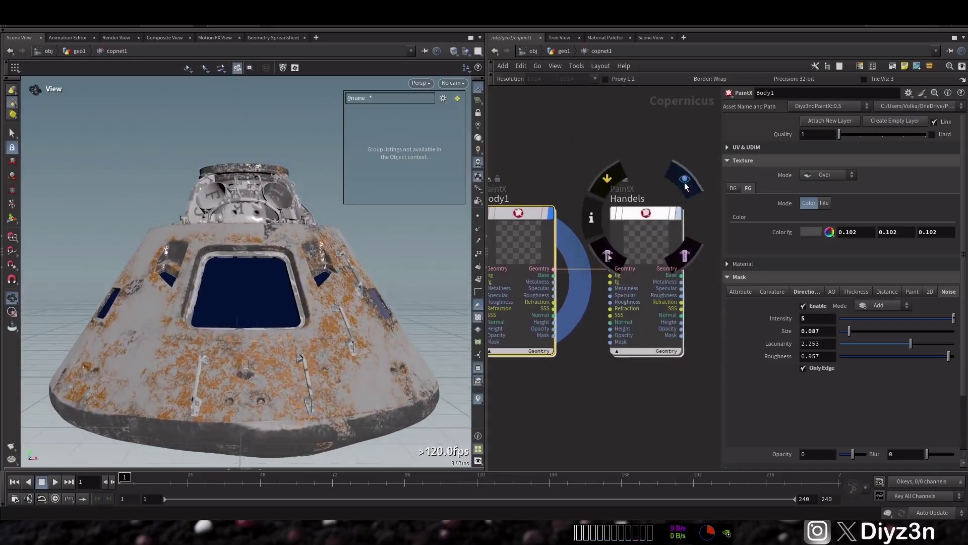
left_click(647, 217)
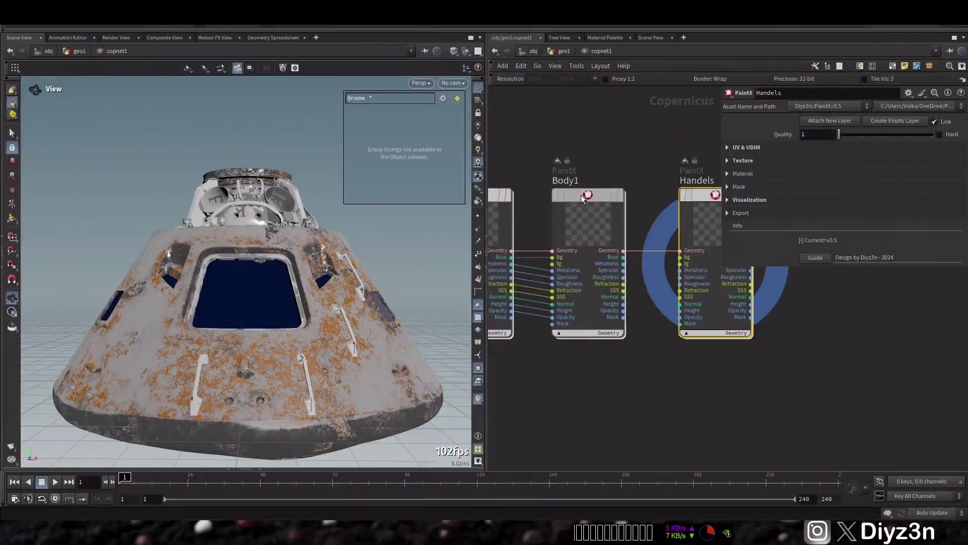
Attach another new PaintX layer between the Body1 and Handels nodes
left_click(599, 283)
left_click(840, 121)
left_click(839, 121)
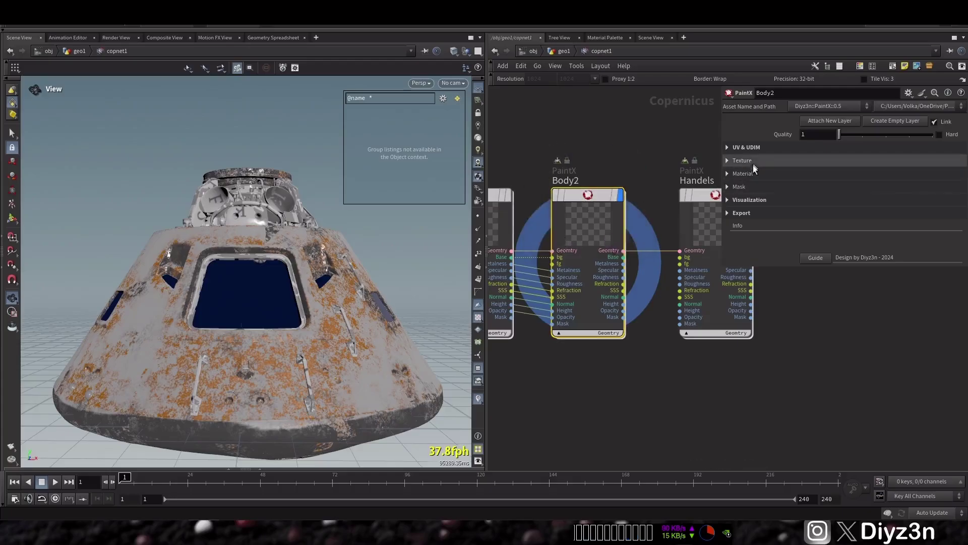
left_click(746, 161)
left_click(744, 160)
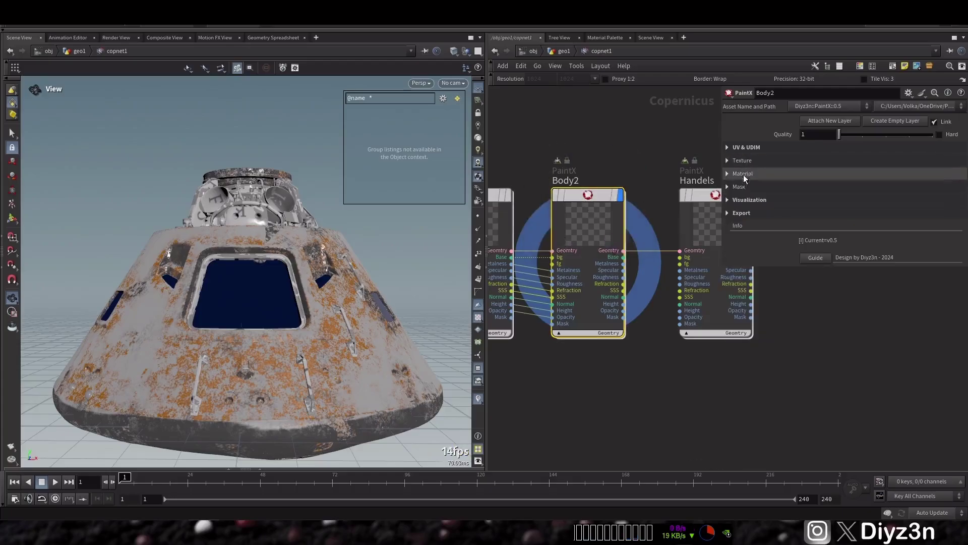
Enable the Body2 layer's attribute mask in Group mode and start picking its target primitives on the model
left_click(741, 186)
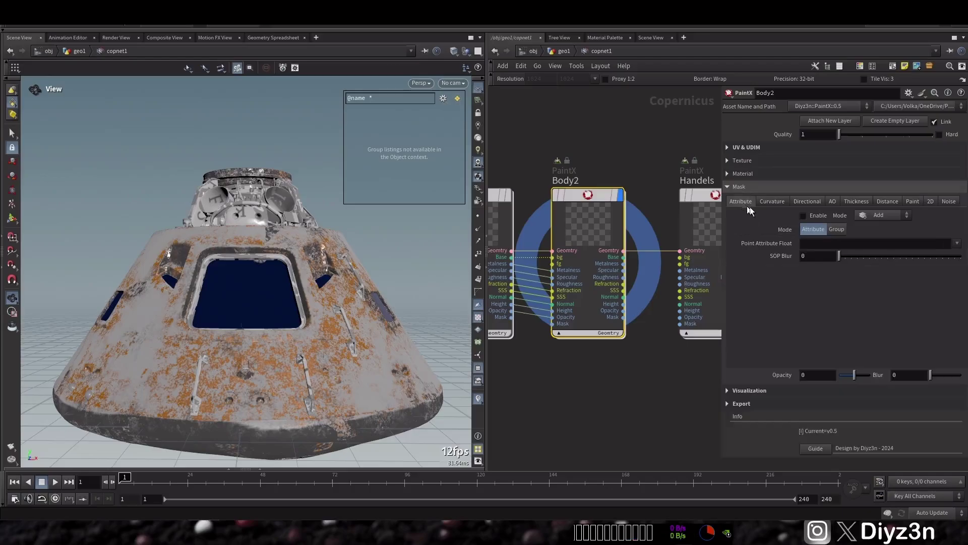
left_click(836, 230)
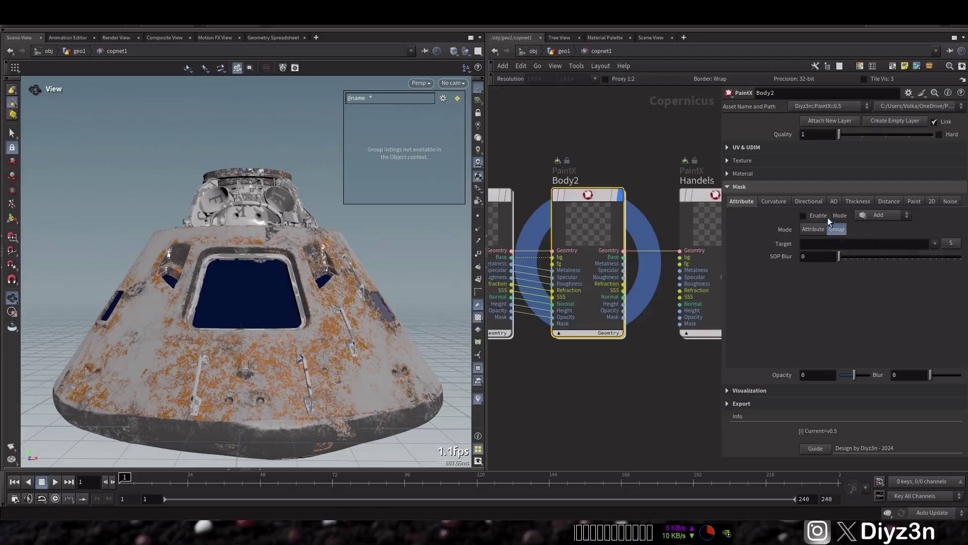
left_click(812, 217)
left_click(951, 243)
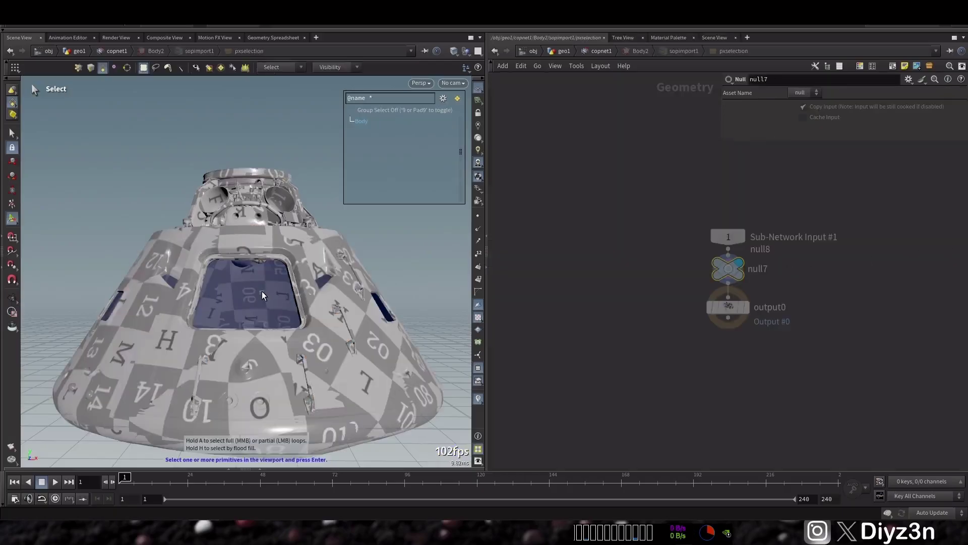
Brush-select the primitives forming the border around the capsule's front window
right_click_drag(262, 291, 335, 303, "alt")
left_click_drag(335, 303, 331, 348, "alt")
right_click_drag(183, 244, 174, 268, "alt")
left_click(210, 227)
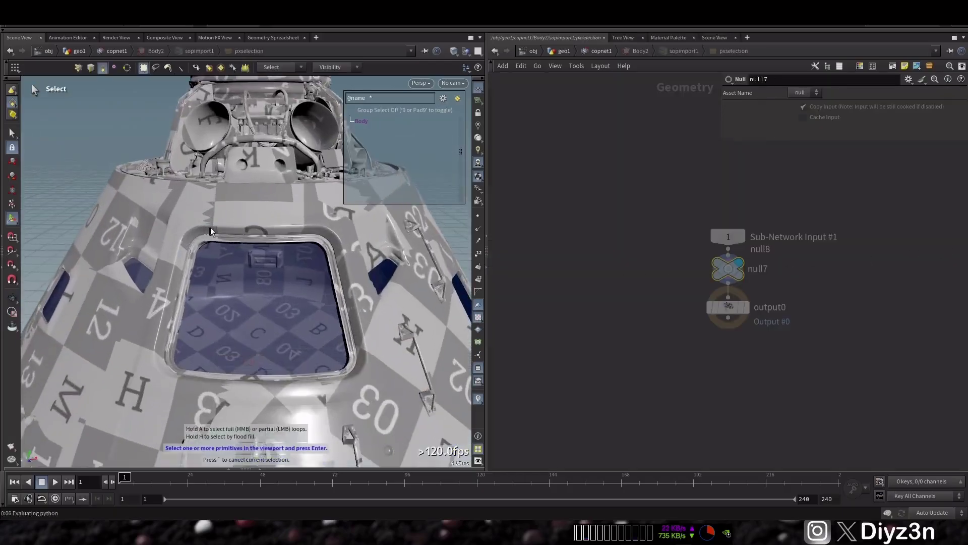
left_click(168, 68)
mouse_move(365, 374)
left_mouse_down()
mouse_move(352, 265)
mouse_move(166, 356)
mouse_move(359, 379)
left_mouse_up()
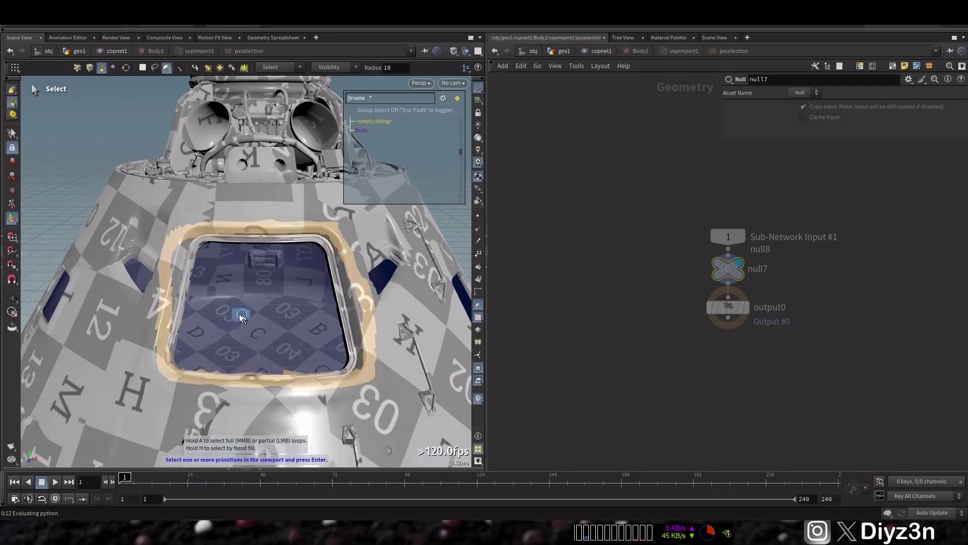
Add two patches of primitives below the front window to the selection and accept it as the Body2 mask target
left_click_drag(173, 304, 178, 248, "shift")
right_click_drag(353, 302, 301, 295, "alt")
mouse_move(300, 295)
left_mouse_down("alt")
mouse_move(310, 353)
mouse_move(333, 328)
mouse_move(262, 361)
mouse_move(316, 344)
mouse_move(282, 411)
mouse_move(263, 360)
left_mouse_up("alt")
left_click(261, 376)
key("ctrl+z")
mouse_move(329, 348)
left_mouse_down("shift")
mouse_move(289, 403)
mouse_move(326, 399)
left_mouse_up("shift")
middle_click_drag(303, 389, 339, 387, "alt")
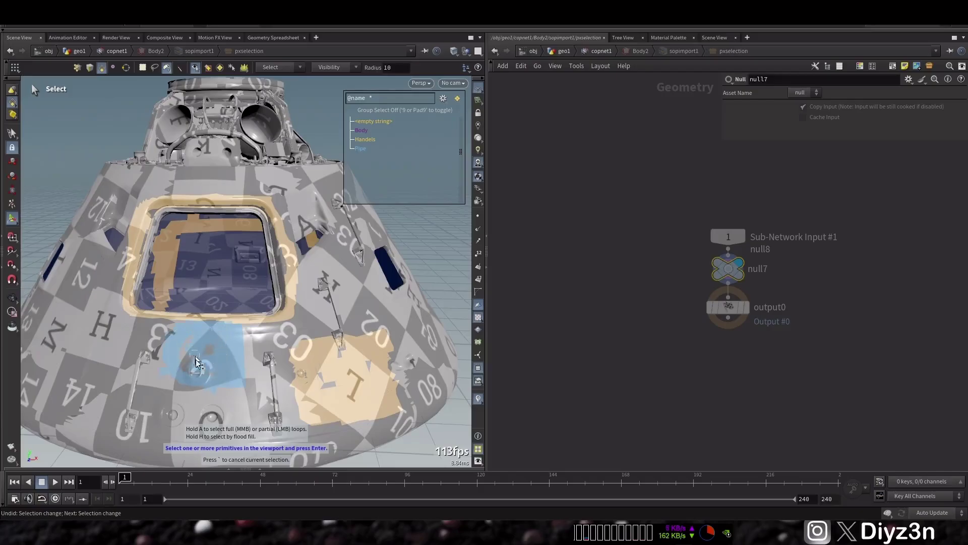
key("Return")
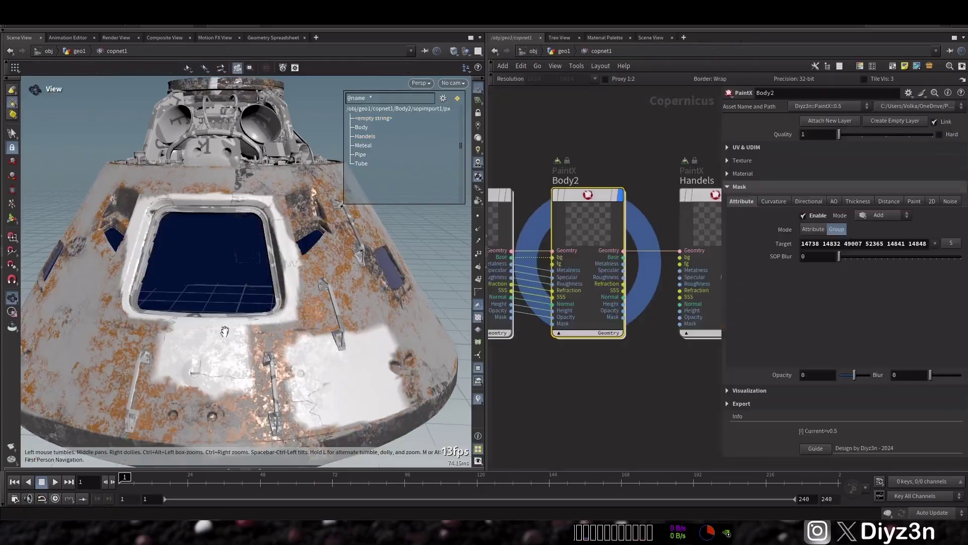
Soften the Body2 group mask with a SOP Blur of 10
mouse_move(222, 337)
left_mouse_down()
mouse_move(231, 332)
mouse_move(202, 327)
left_mouse_up()
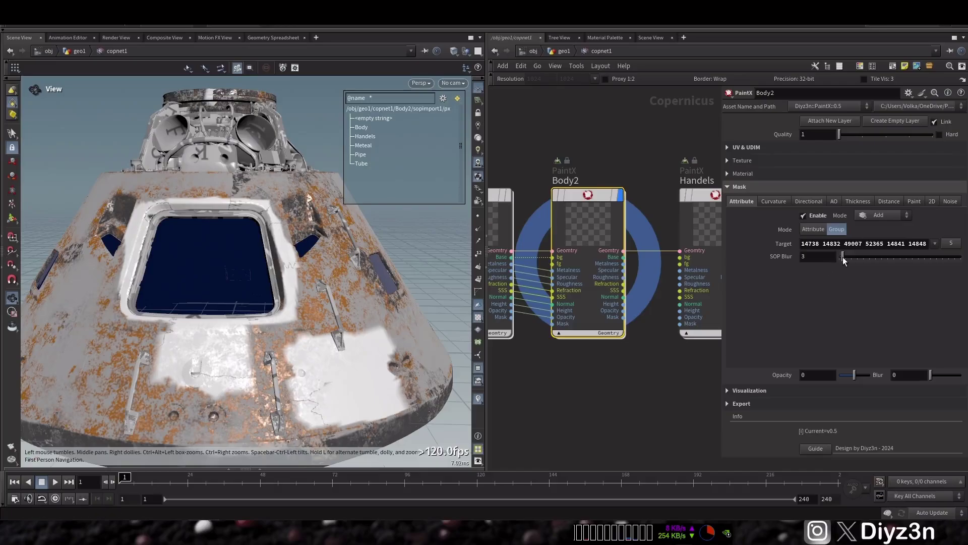
left_click_drag(839, 256, 852, 258)
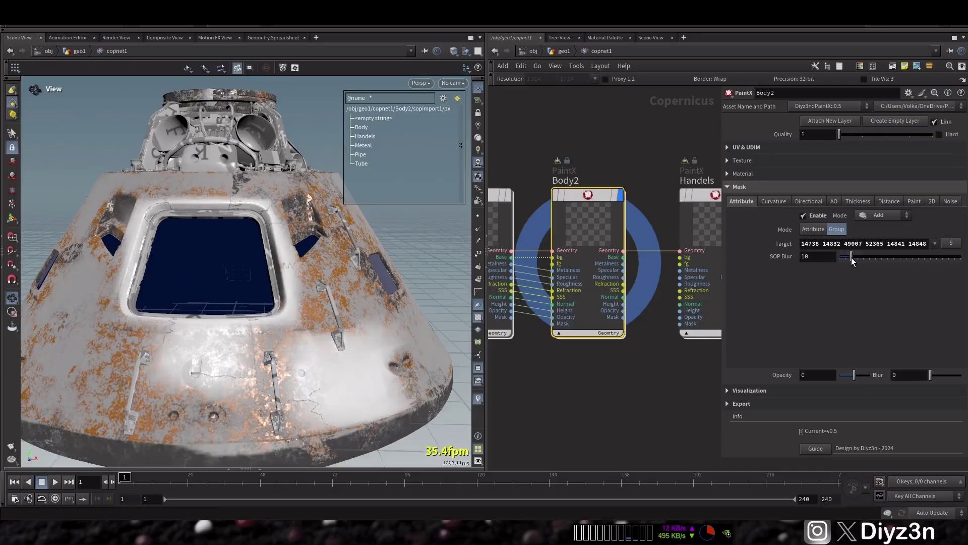
left_click_drag(275, 335, 257, 313)
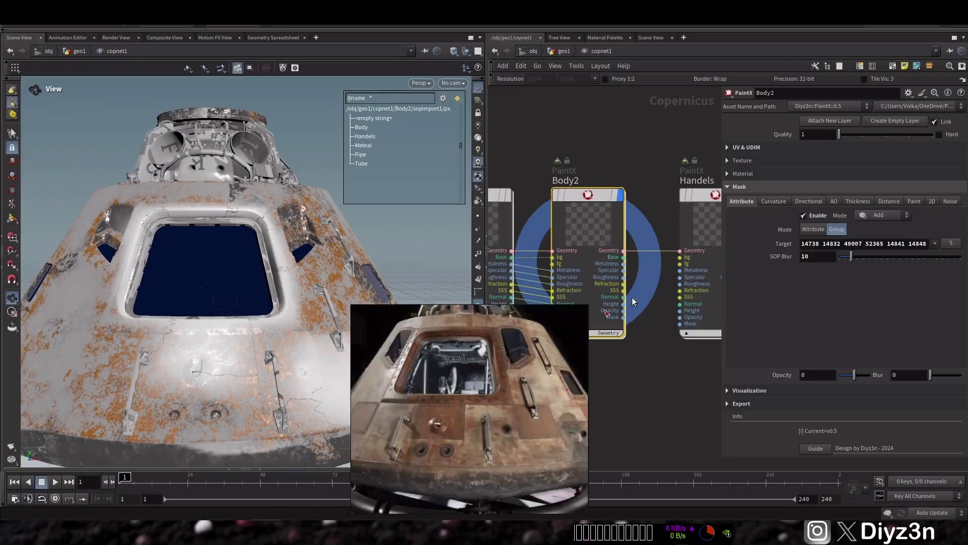
Set the Body2 foreground color to a dark brown of 0.226, 0.113, 0 and reduce the group mask's SOP Blur to 4
left_click(742, 161)
left_click(751, 189)
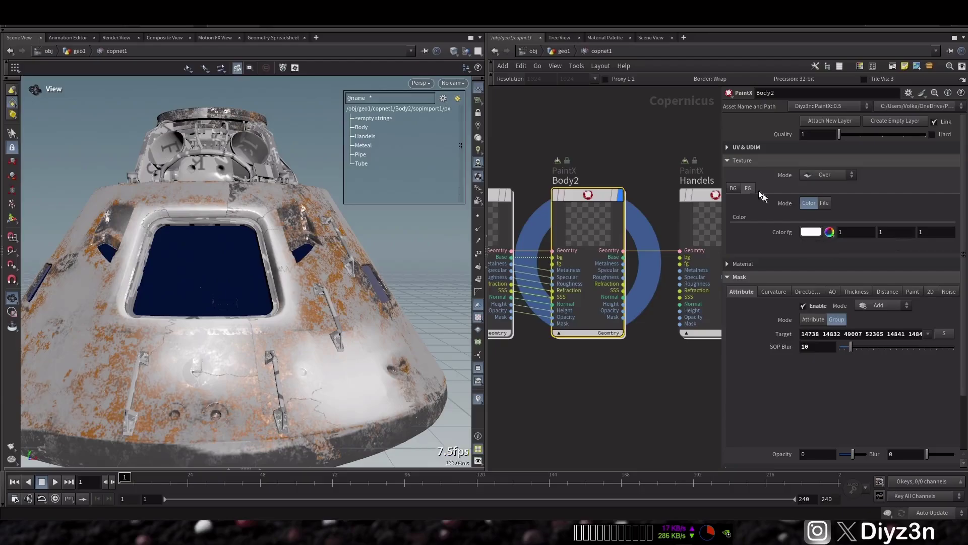
left_click(812, 232)
left_click(779, 191)
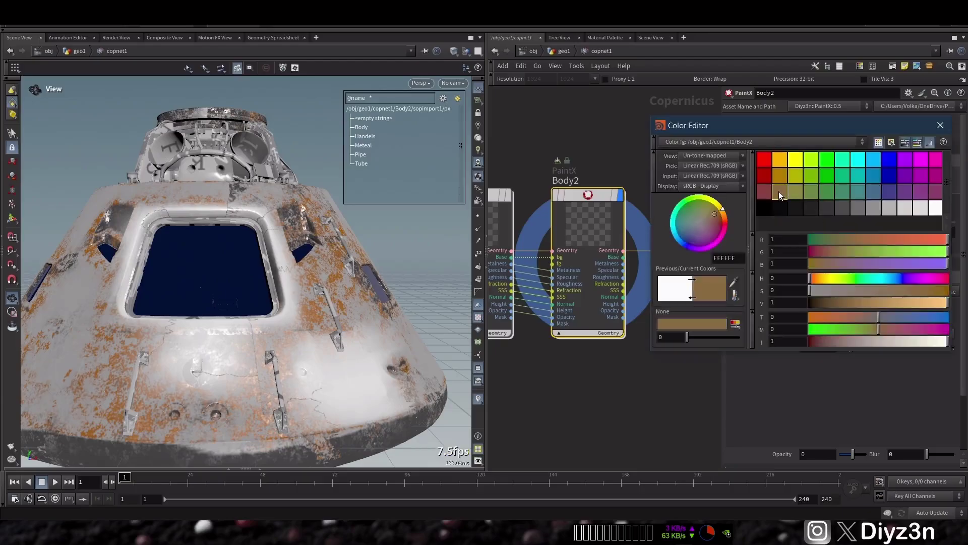
left_click(785, 178)
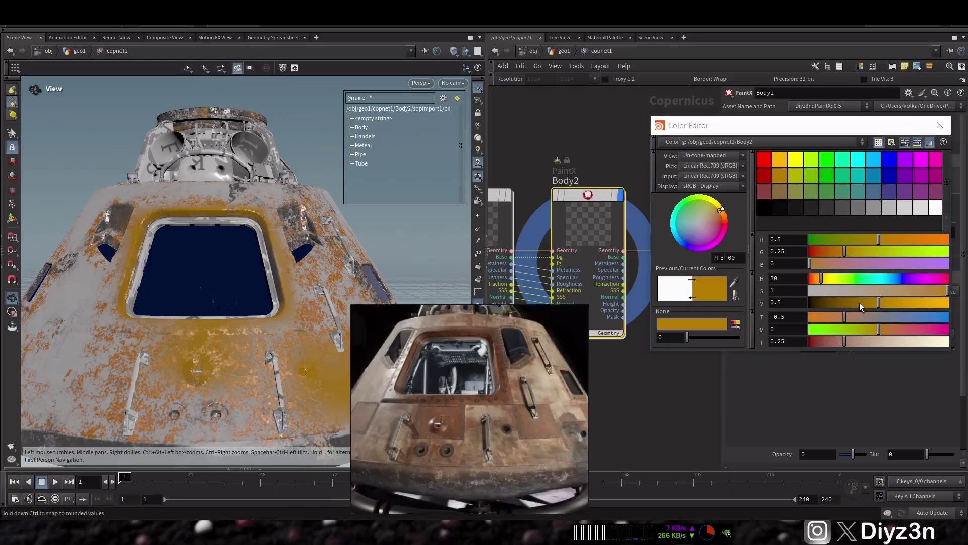
mouse_move(860, 303)
left_mouse_down()
mouse_move(818, 304)
mouse_move(843, 302)
left_mouse_up()
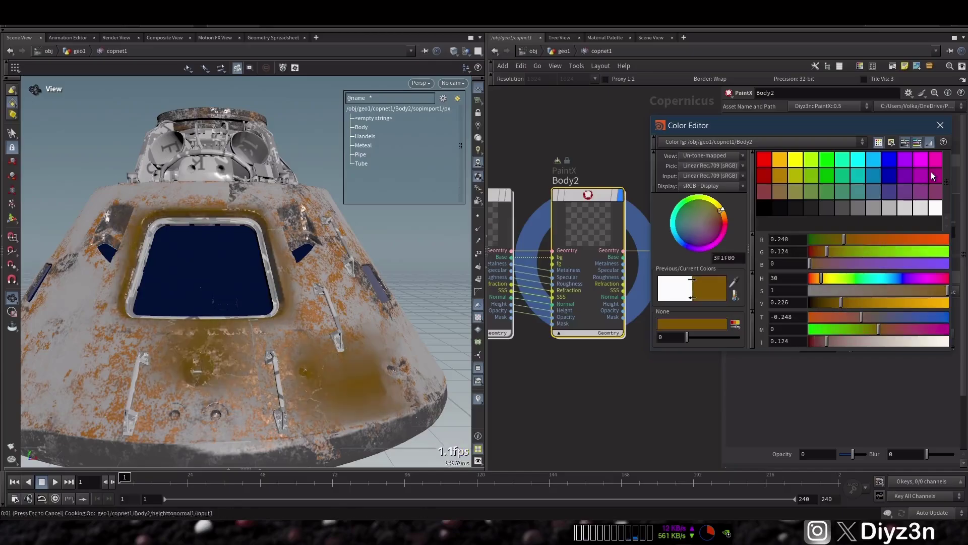
left_click(940, 125)
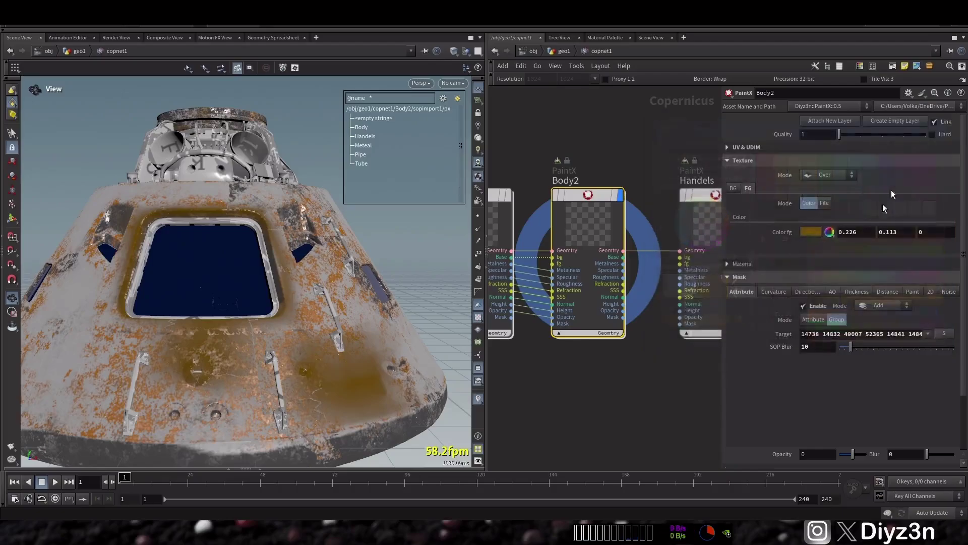
left_click(844, 348)
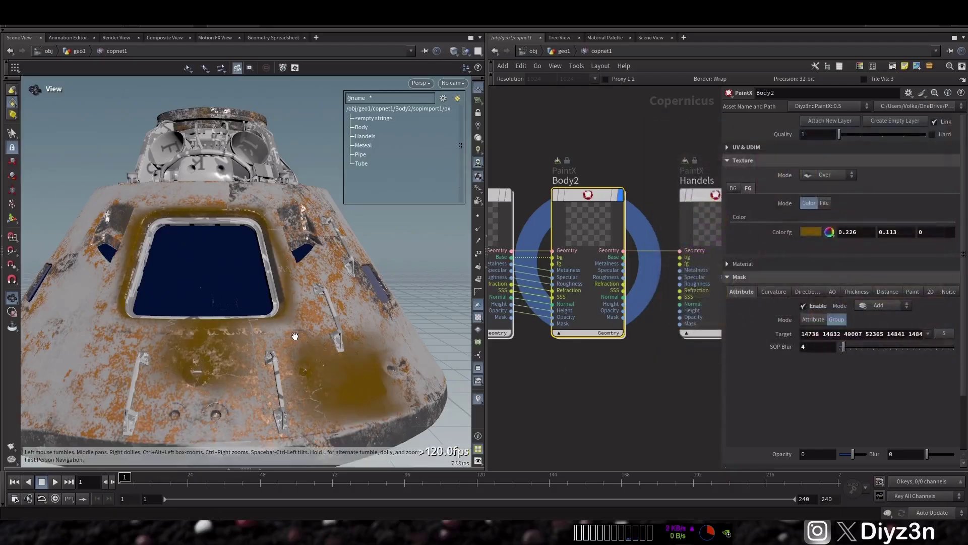
mouse_move(289, 342)
left_mouse_down()
mouse_move(246, 338)
mouse_move(292, 331)
left_mouse_up()
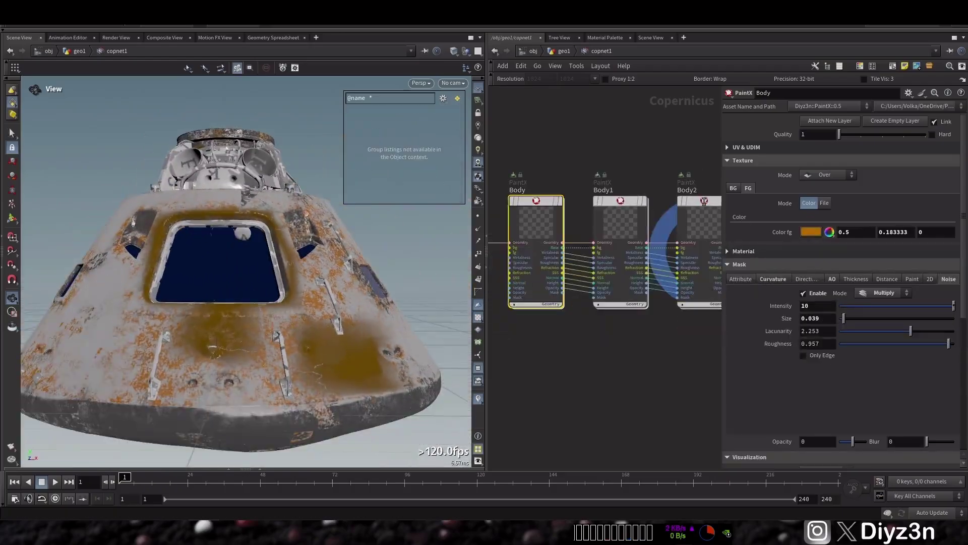
Try different texture blend modes on the Body2 layer, including Multiply, and set it to Overlay
key("ctrl+z")
middle_click_drag(618, 157, 593, 157)
left_click(827, 174)
left_click(824, 221)
left_click(829, 172)
left_click(828, 292)
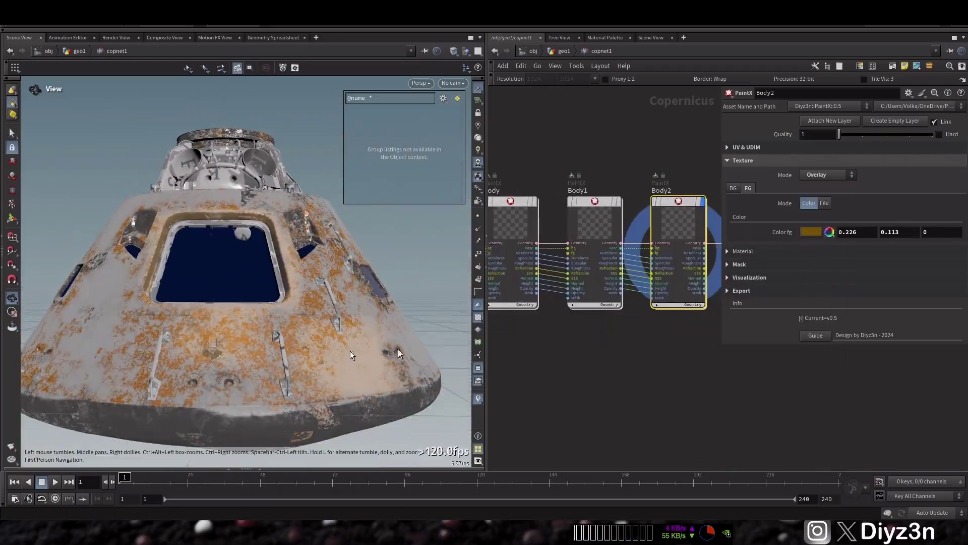
left_click(828, 174)
left_click(816, 237)
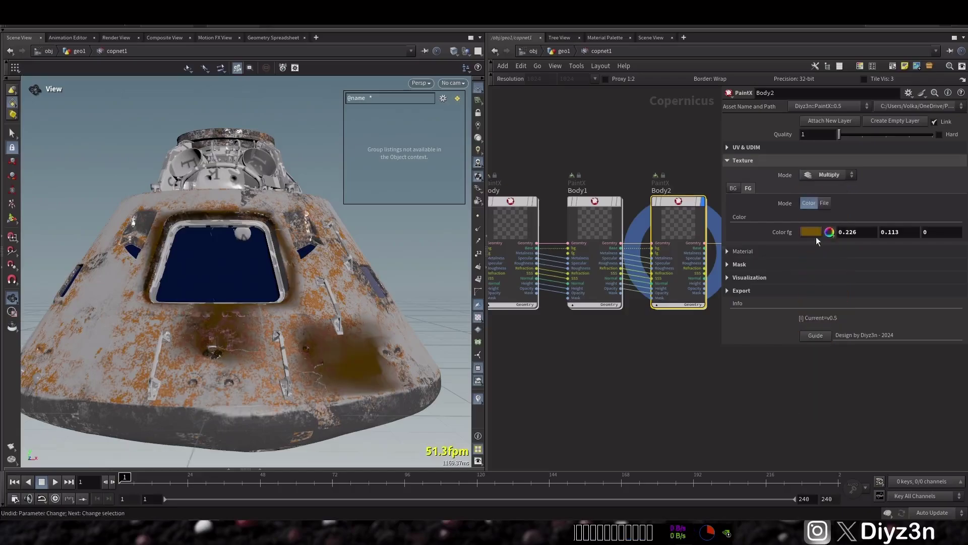
left_click(828, 174)
left_click(823, 325)
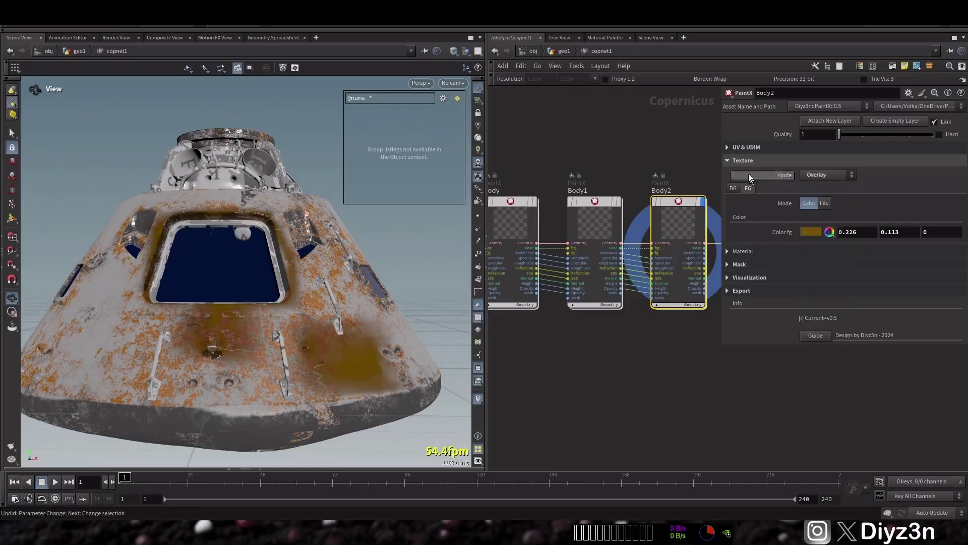
Set the Body2 group mask's SOP Blur to 0 and the overall mask Blur to 5
left_click(743, 161)
left_click(739, 187)
left_click_drag(843, 256, 839, 257)
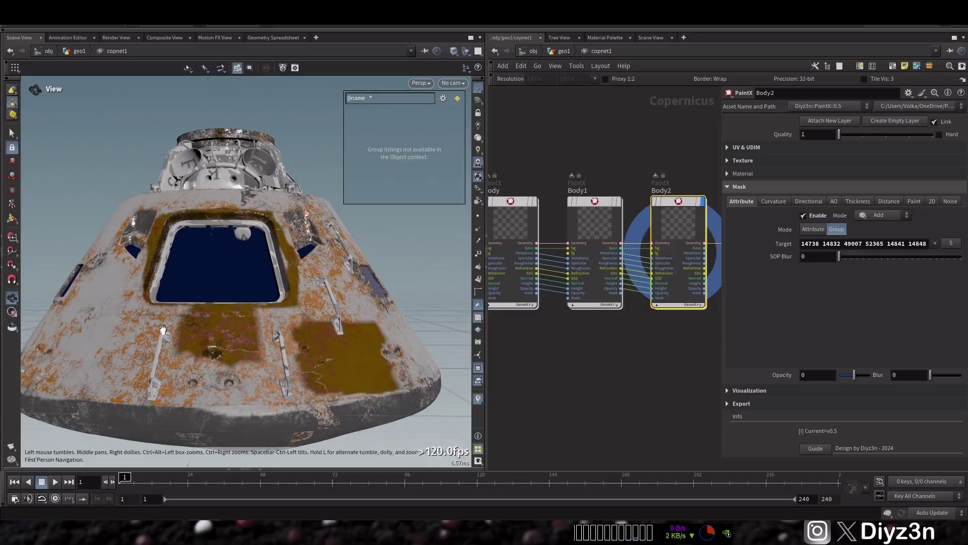
key("Return")
double_click(919, 378)
type("2")
key("Return")
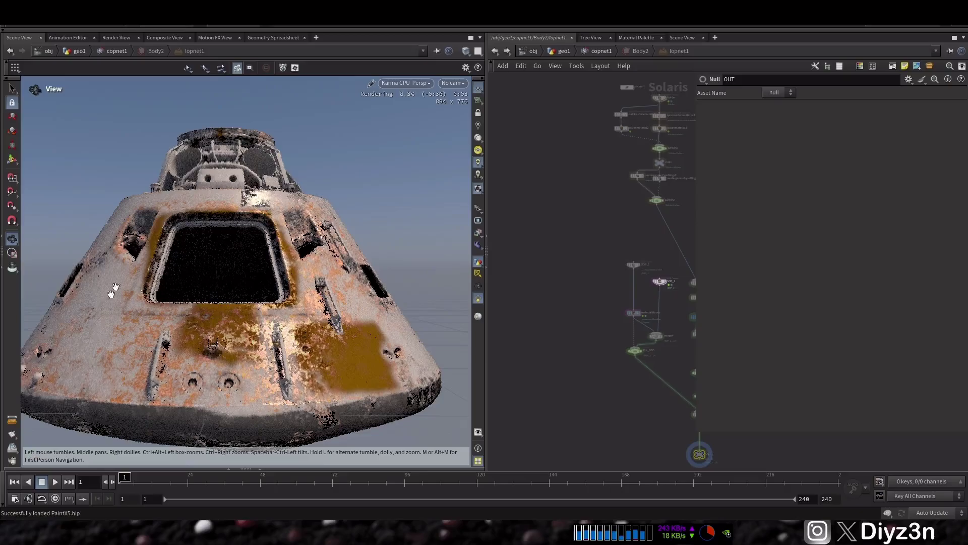
Back in copnet1, display the Body layer and load $HIP/Metal.png as its background texture file
left_click(495, 52)
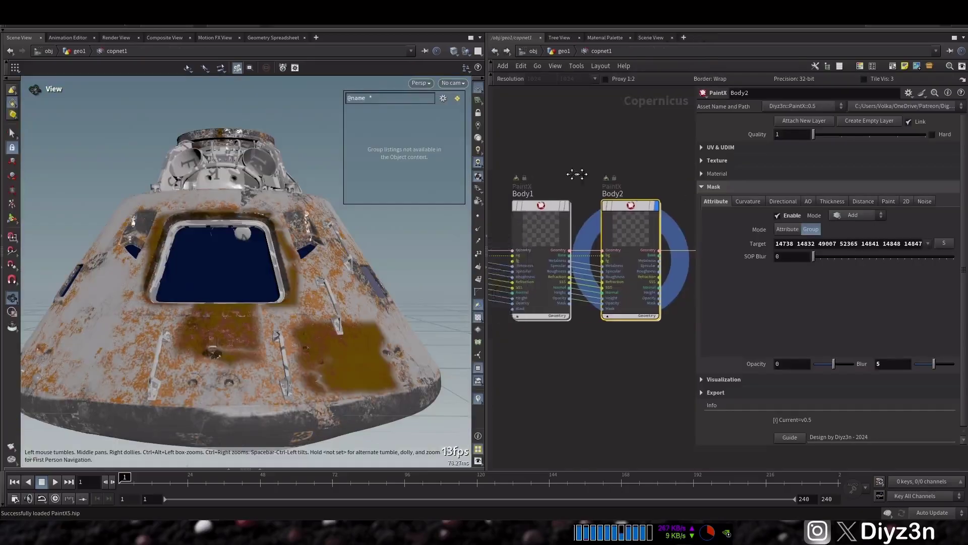
left_click(580, 217)
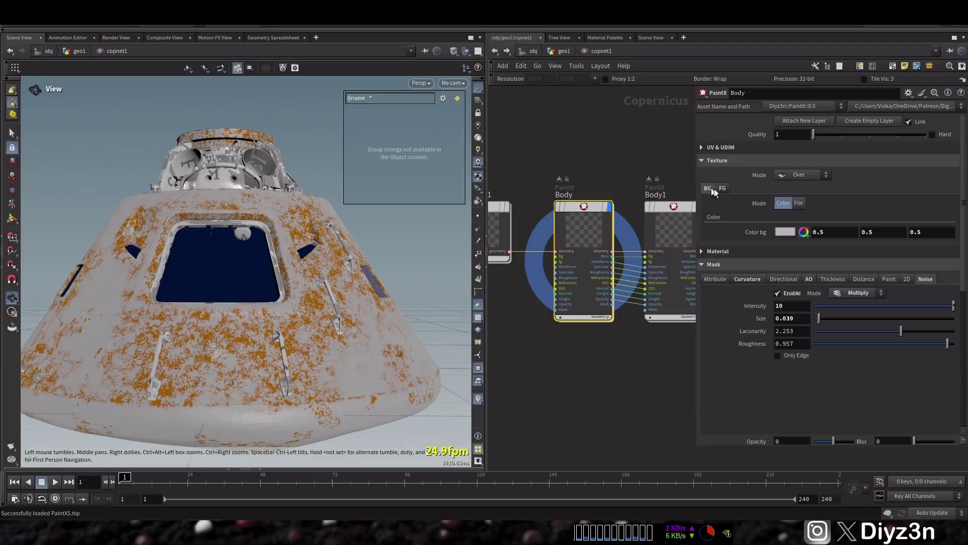
left_click(799, 202)
left_click(948, 235)
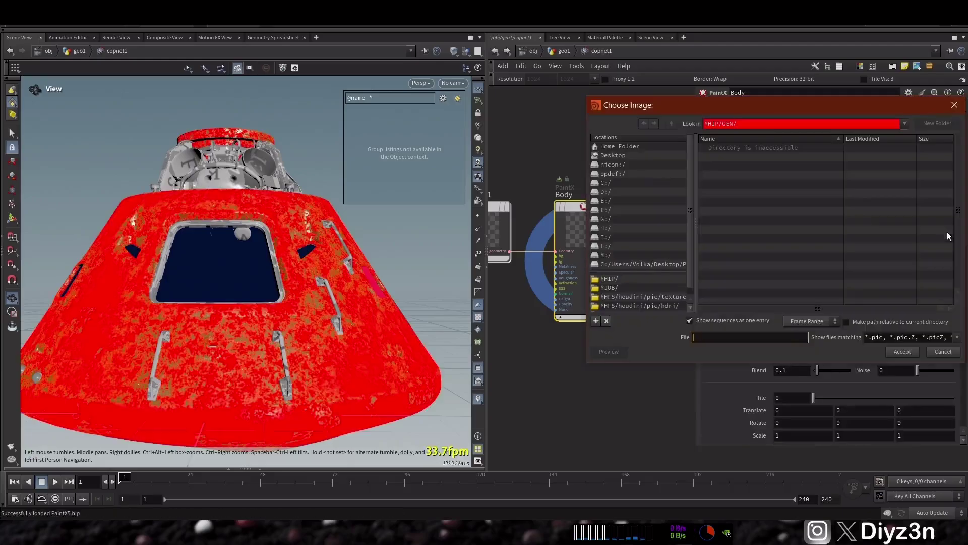
left_click(636, 278)
left_click(298, 530)
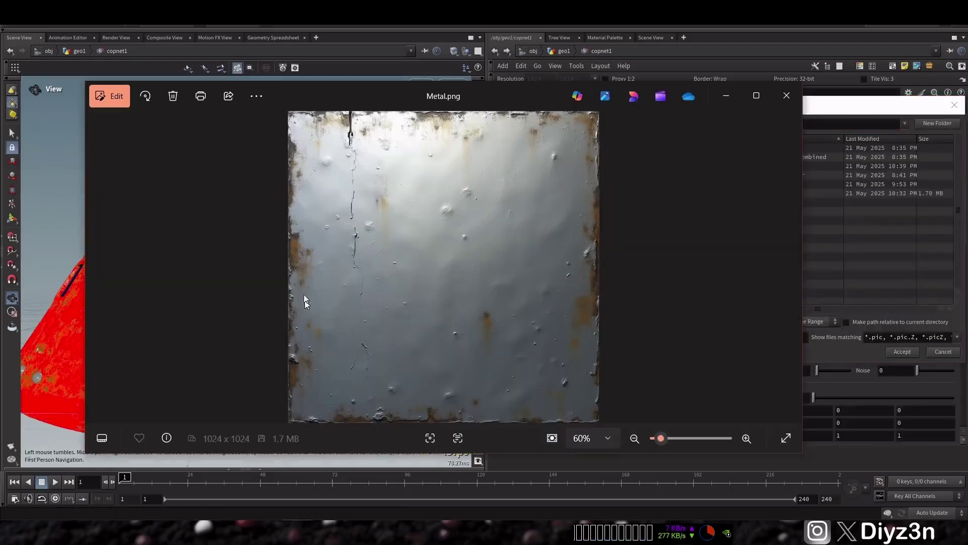
left_click(857, 258)
double_click(726, 194)
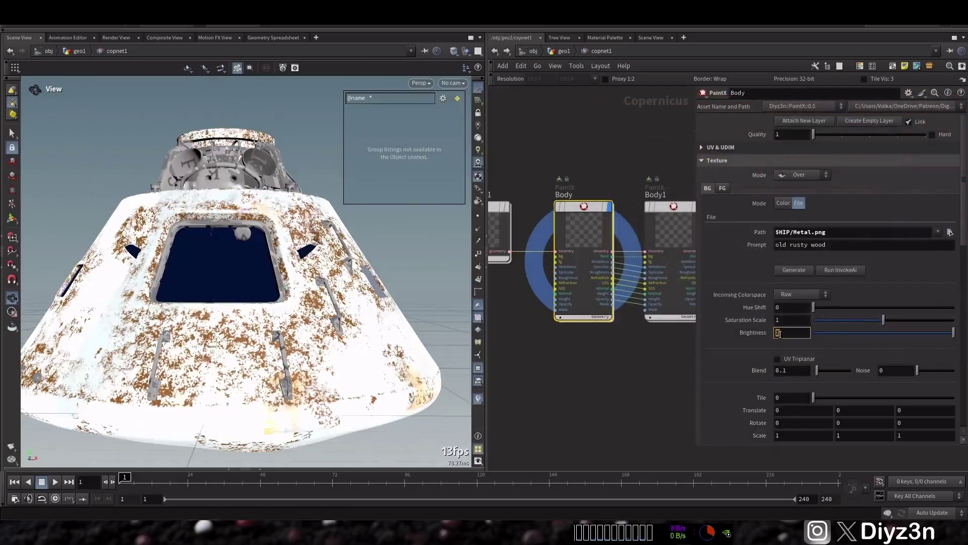
Set the Body metal texture to UV Triplanar with Tile 2 and Brightness 0, and try the Blend texture mode
scroll(817, 317, "down", 3)
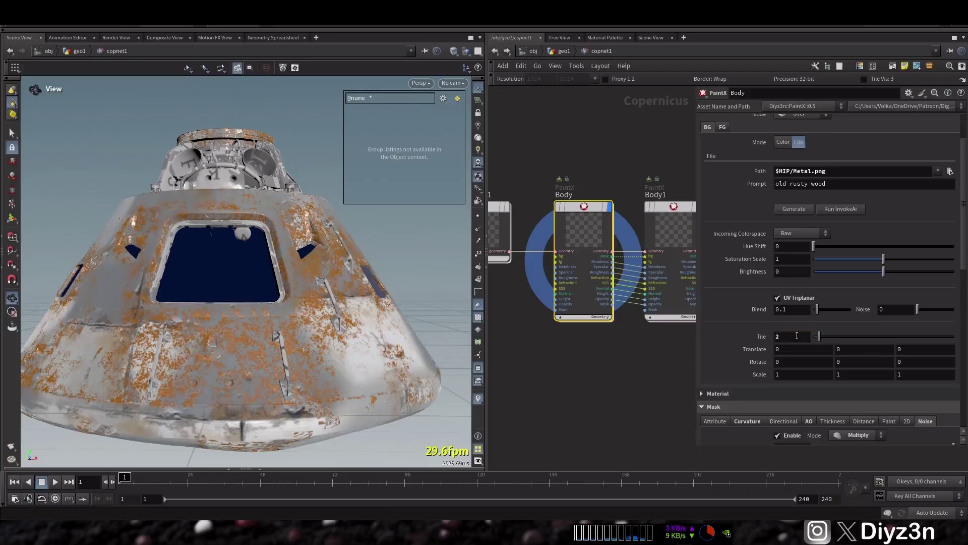
scroll(812, 166, "up", 3)
left_click(807, 165)
left_click(806, 175)
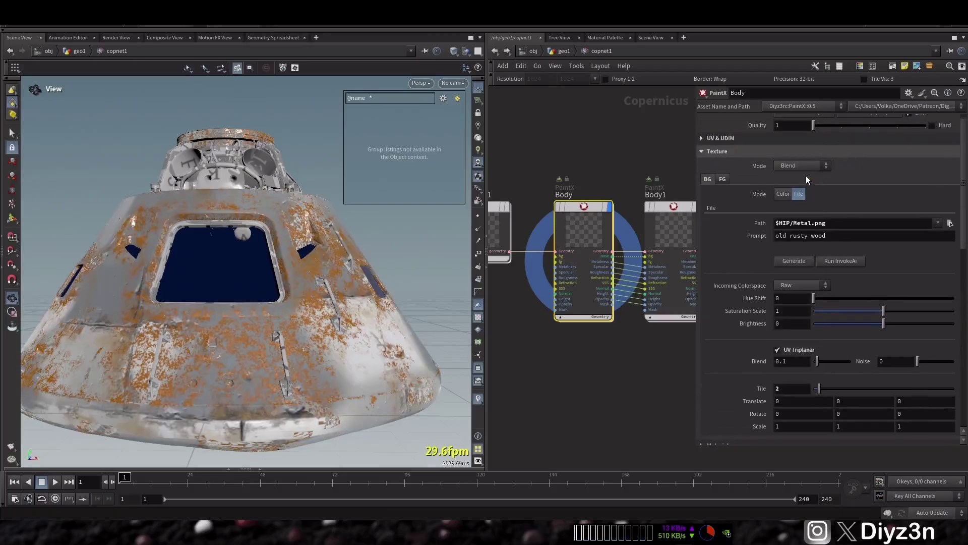
left_click(803, 165)
left_click(803, 163)
Toggle the Body layer's noise and AO masks off and on to compare their effect on the metal texture
left_click(743, 153)
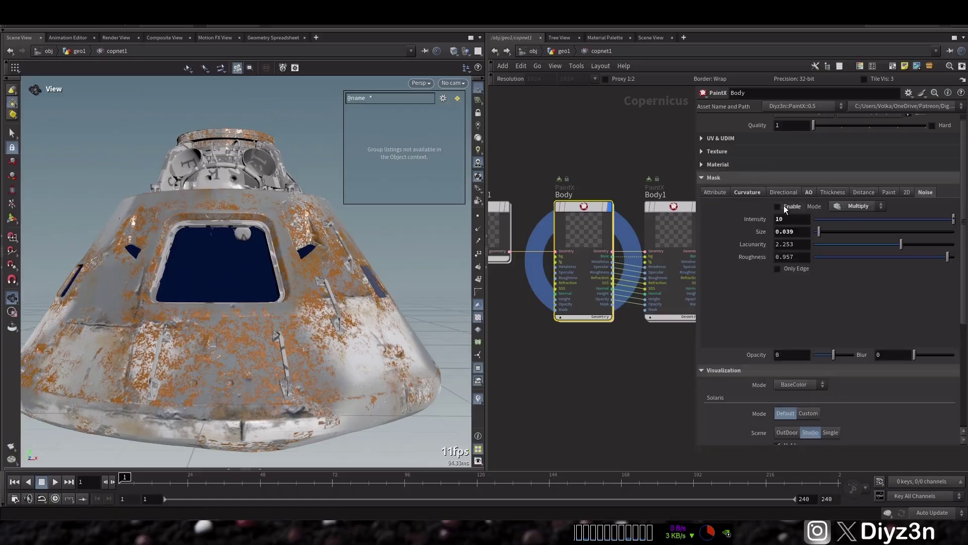
left_click(809, 192)
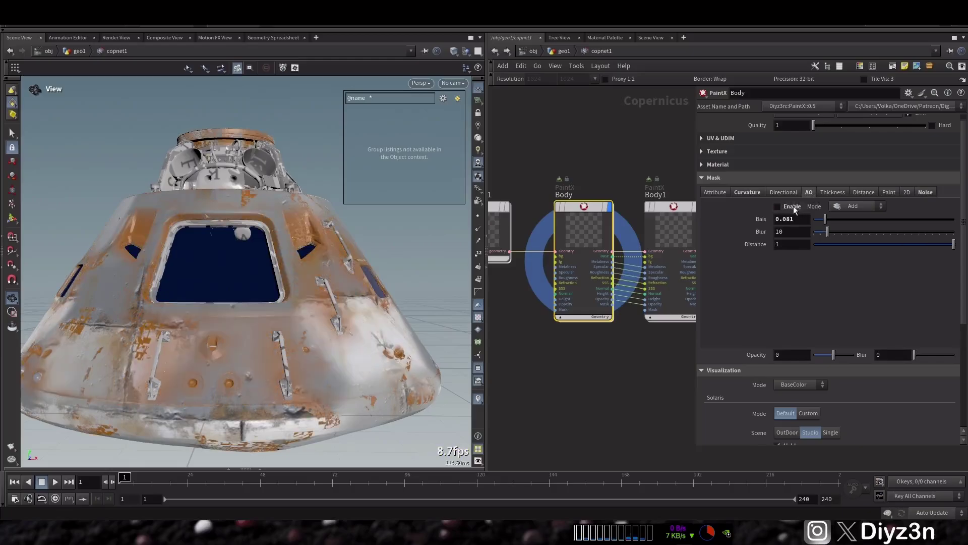
mouse_move(243, 323)
left_mouse_down()
mouse_move(248, 355)
mouse_move(257, 313)
left_mouse_up()
left_click(778, 207)
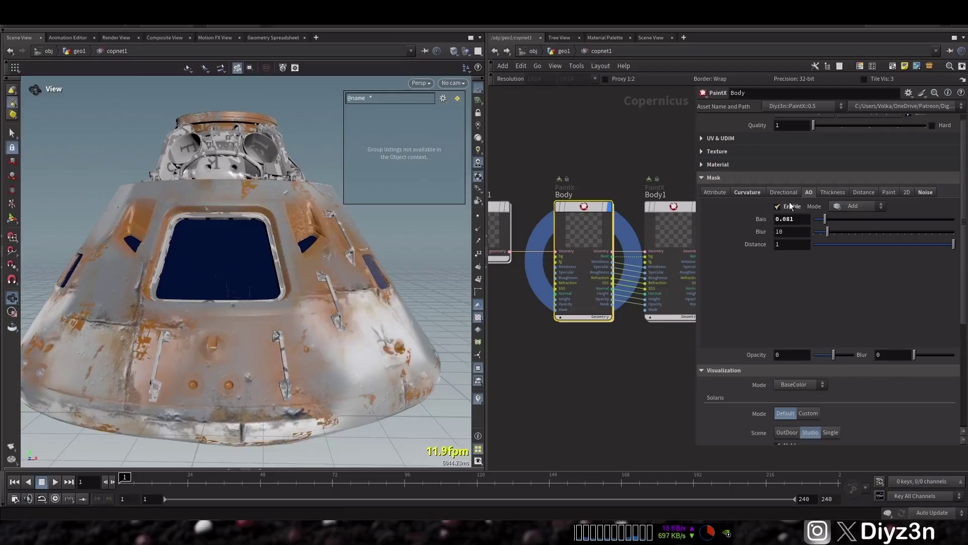
mouse_move(235, 363)
left_mouse_down()
mouse_move(262, 356)
mouse_move(240, 360)
left_mouse_up()
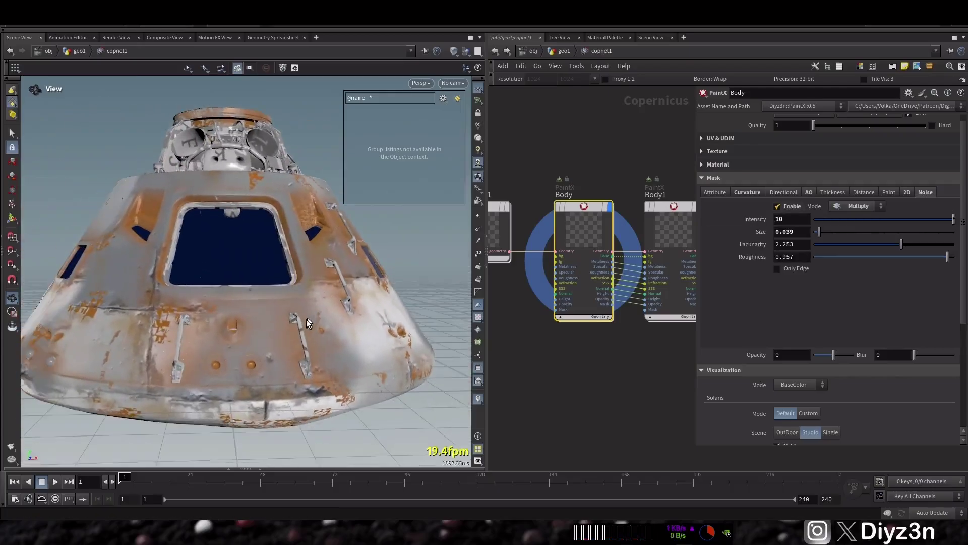
Set the Body noise mask's intensity to 2
left_click(798, 218)
key("Return")
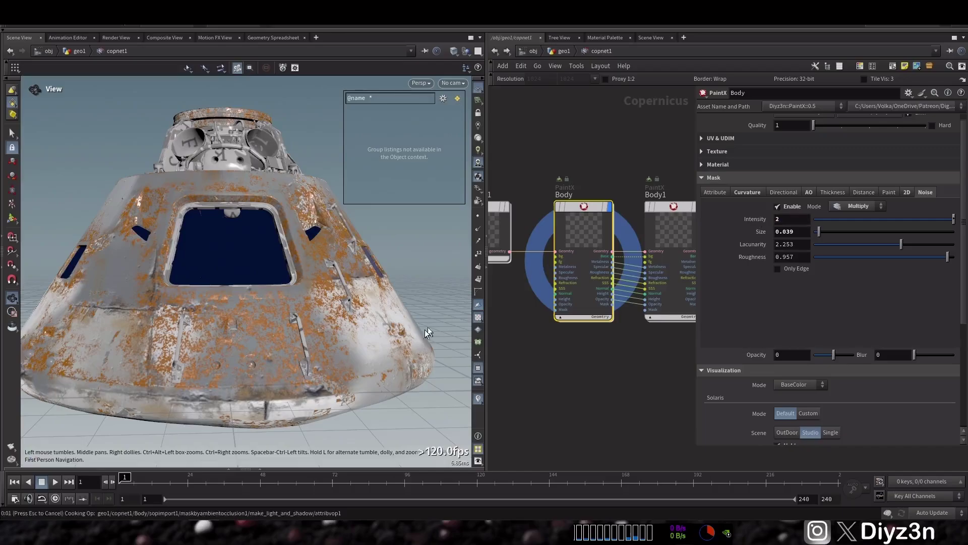
left_click_drag(292, 343, 284, 321)
Display Body2, compare it with the Body1 layer on the model, and leave Body2 displayed
scroll(536, 342, "down", 3)
middle_click_drag(671, 389, 494, 378)
middle_click_drag(534, 223, 606, 213)
mouse_move(593, 226)
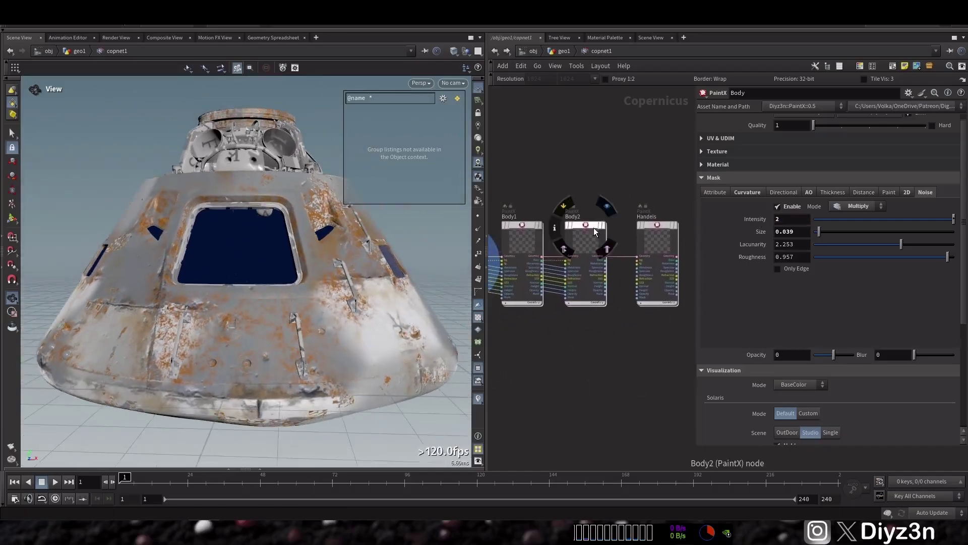
left_click(607, 205)
left_click_drag(212, 322, 246, 328)
middle_click_drag(522, 231, 548, 220)
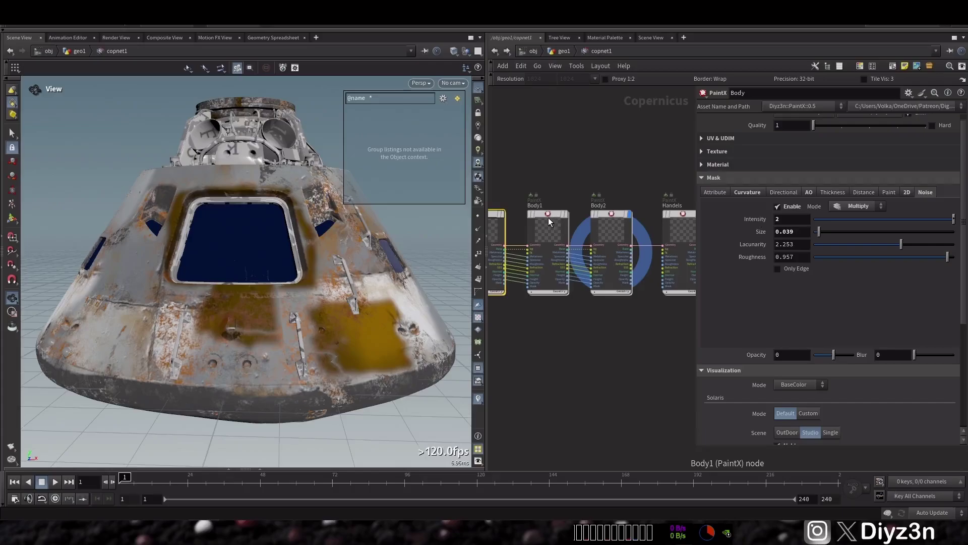
mouse_move(548, 222)
left_click(570, 194)
mouse_move(612, 224)
left_click(633, 194)
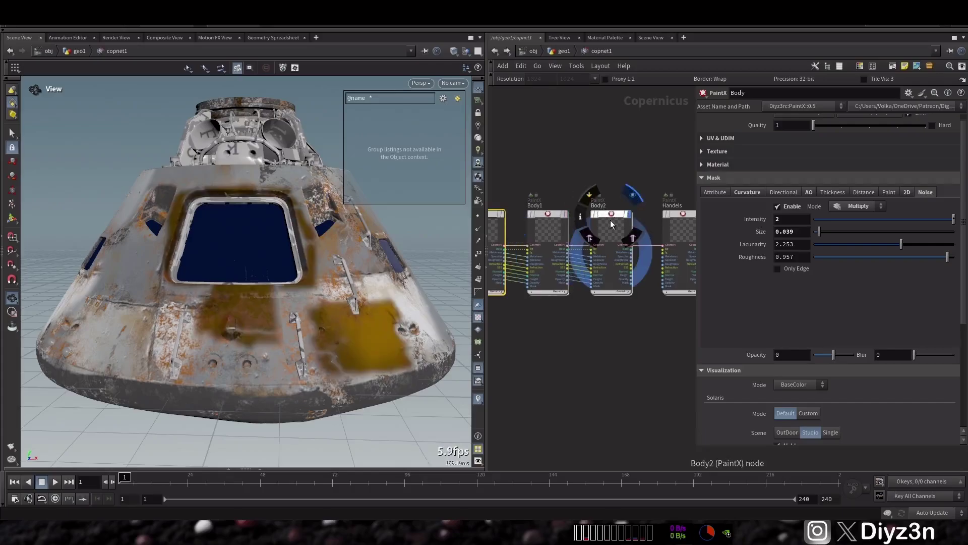
Set the Body2 mask opacity to -0.24 and pin the viewport to the Karma render of its Solaris network
left_click(611, 225)
left_click_drag(834, 363, 821, 364)
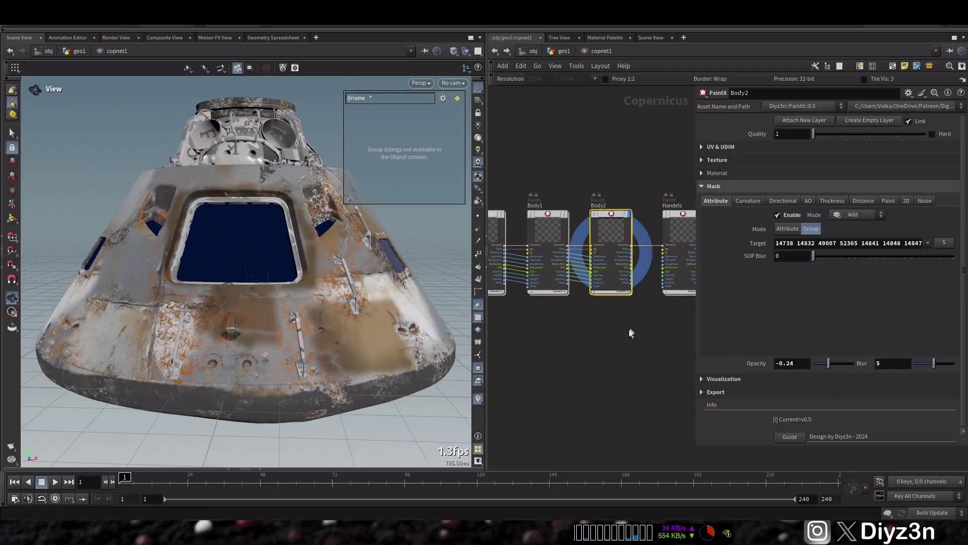
scroll(628, 329, "down", 2)
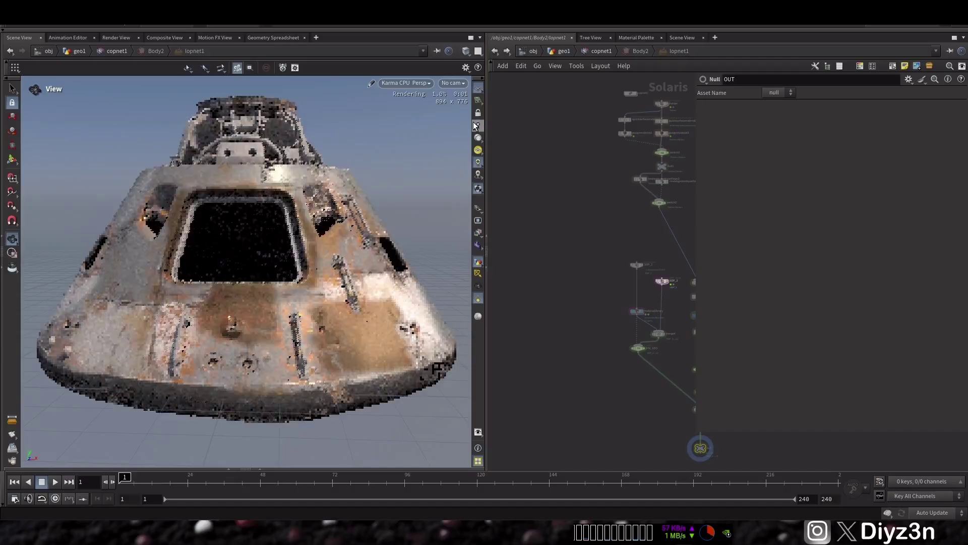
left_click(441, 50)
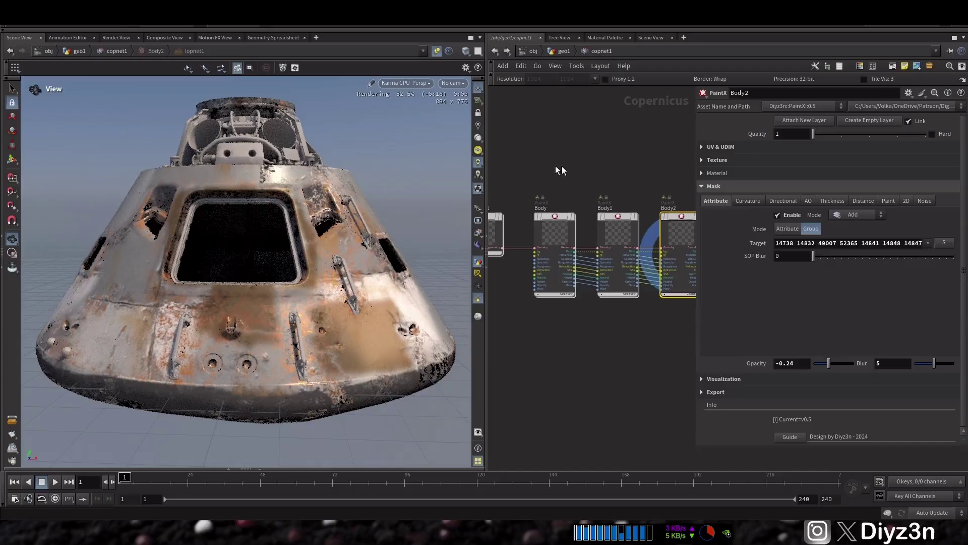
Set the Body layer's metal texture Saturation Scale to 1.403 and lower its Brightness slightly
left_click(555, 237)
left_click(717, 160)
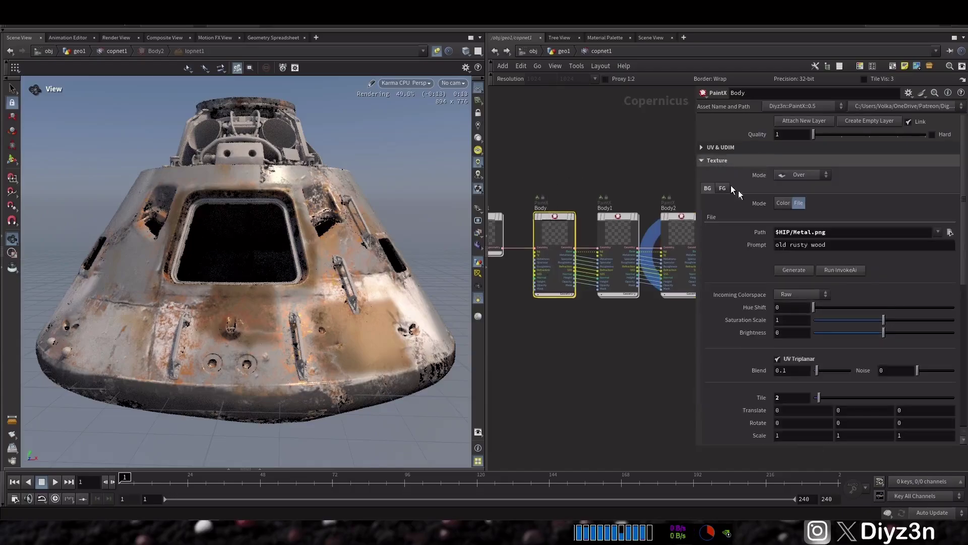
left_click(913, 322)
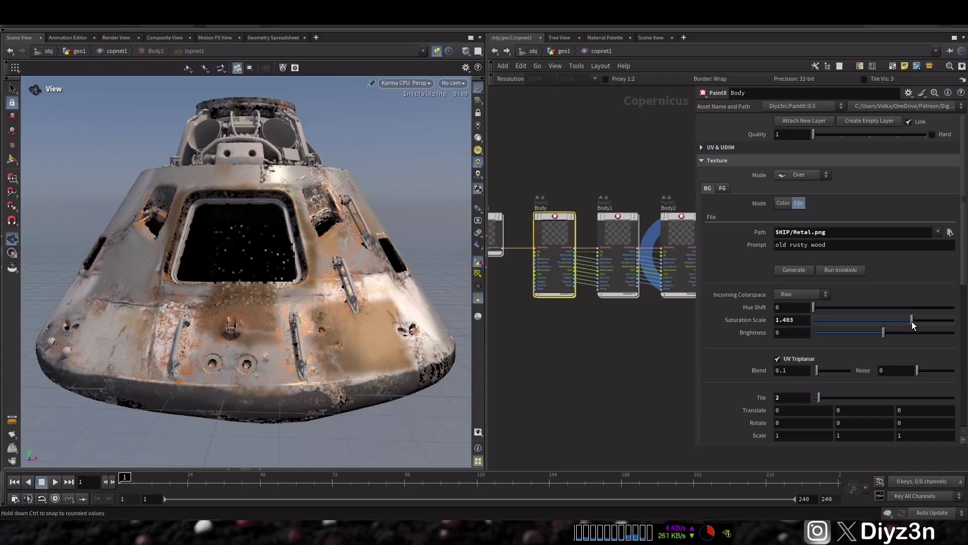
left_click(874, 333)
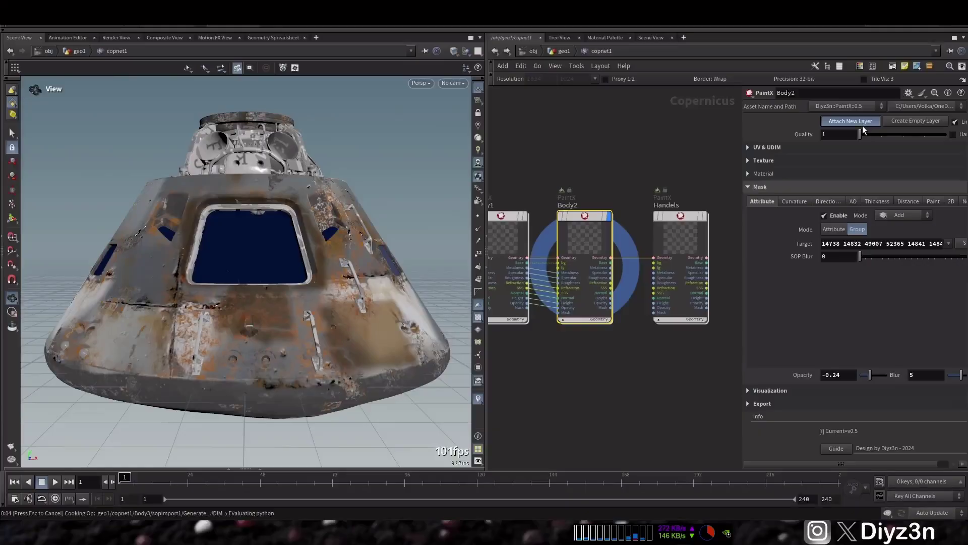
Attach a new layer after Body2, enable its Paint mask with Active Paint, and start the Texture Mask Paint tool inside it
left_click(862, 126)
left_click(791, 187)
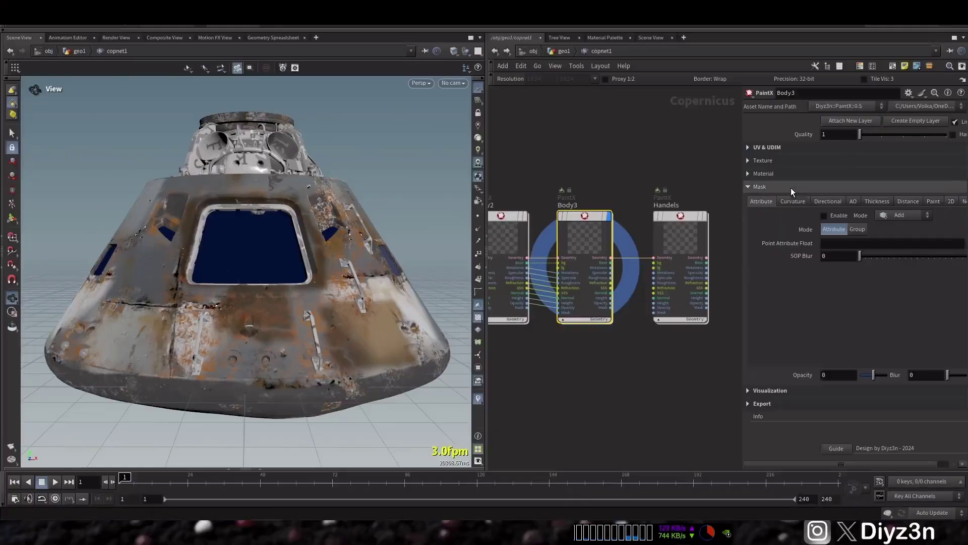
left_click(927, 200)
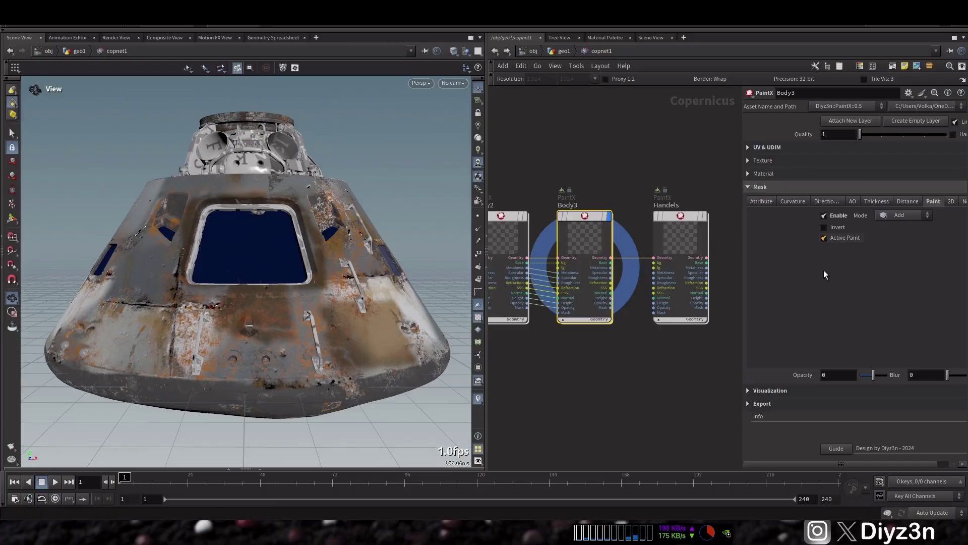
double_click(582, 229)
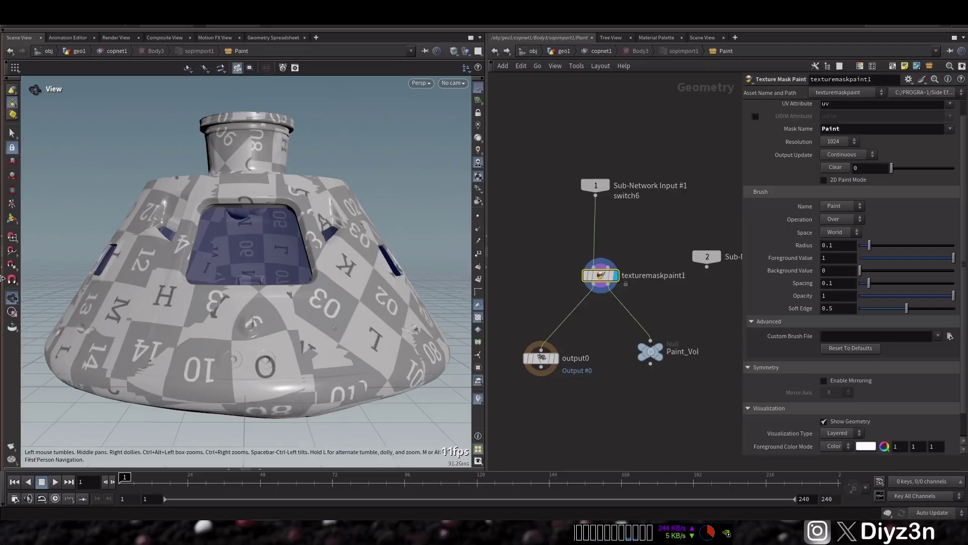
left_click(11, 221)
Undo a test stroke on the hull, switch the brush to Stamp, and load $HIP/Logo_text.png as its alpha image
left_click_drag(145, 275, 147, 354)
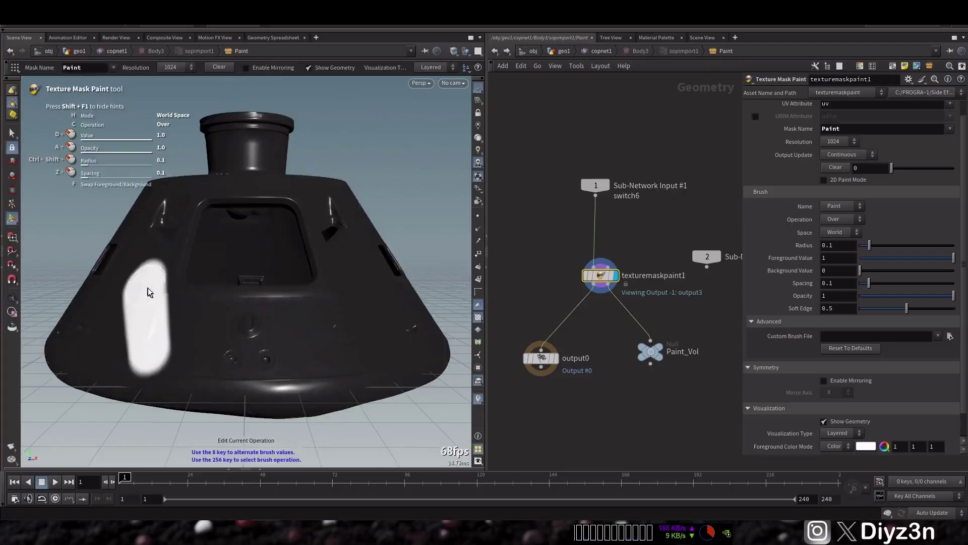
key("ctrl+z")
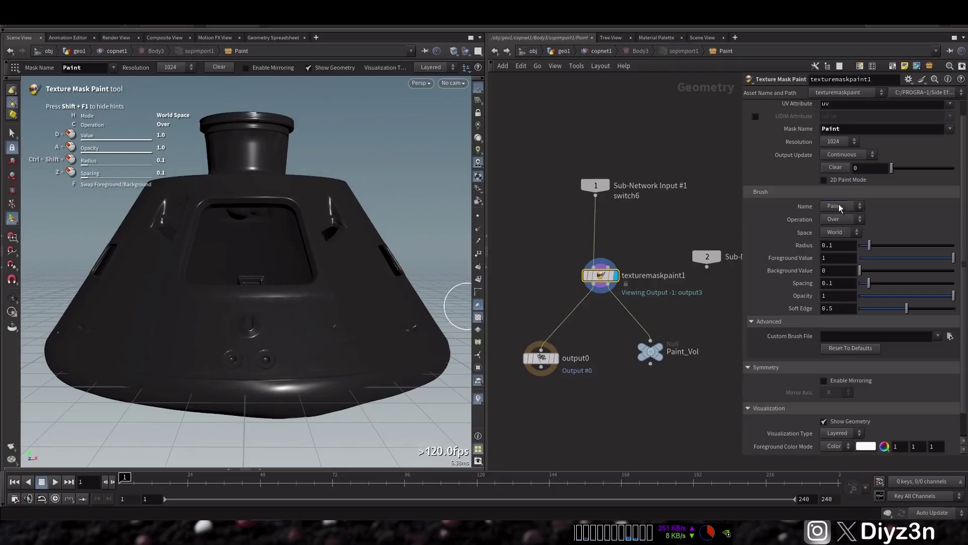
left_click(841, 206)
left_click(835, 266)
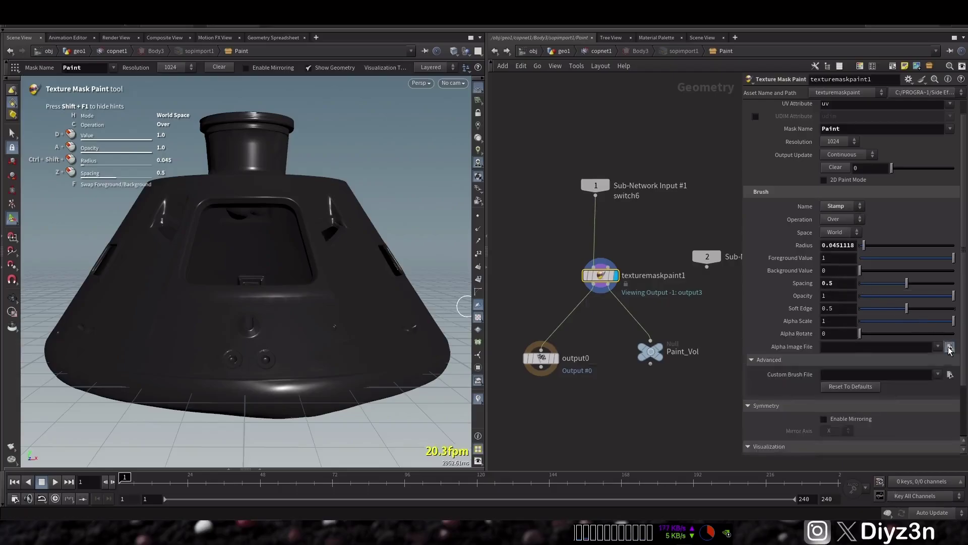
left_click(951, 374)
left_click(720, 222)
double_click(720, 222)
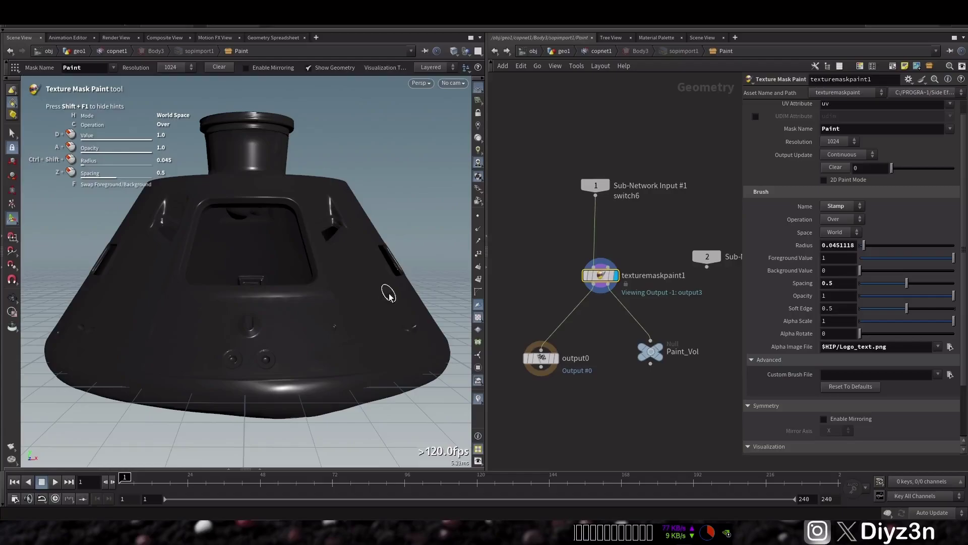
Set the stamp radius to 0.167 and Alpha Scale to 0.694, undoing each test stamp below the window
left_click_drag(864, 245, 875, 246)
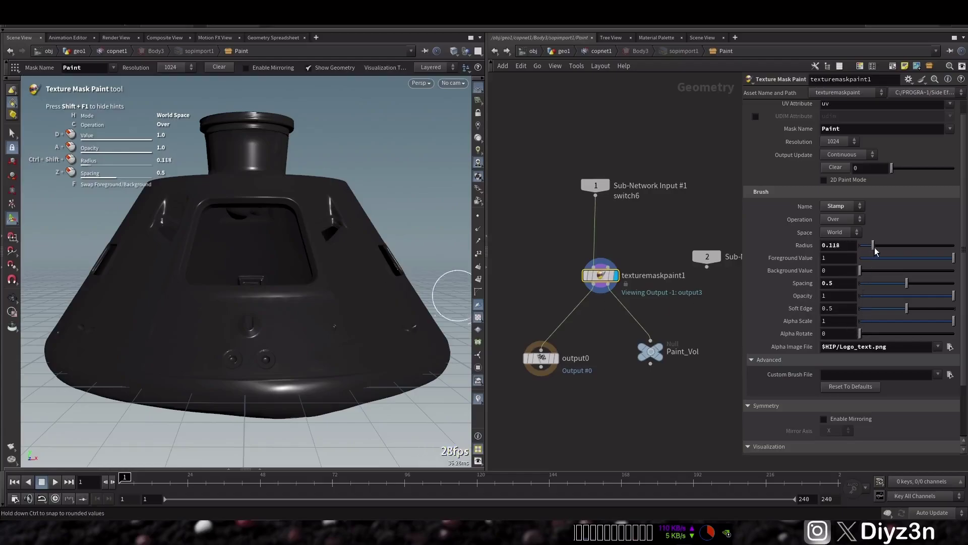
left_click(198, 356)
key("ctrl+z")
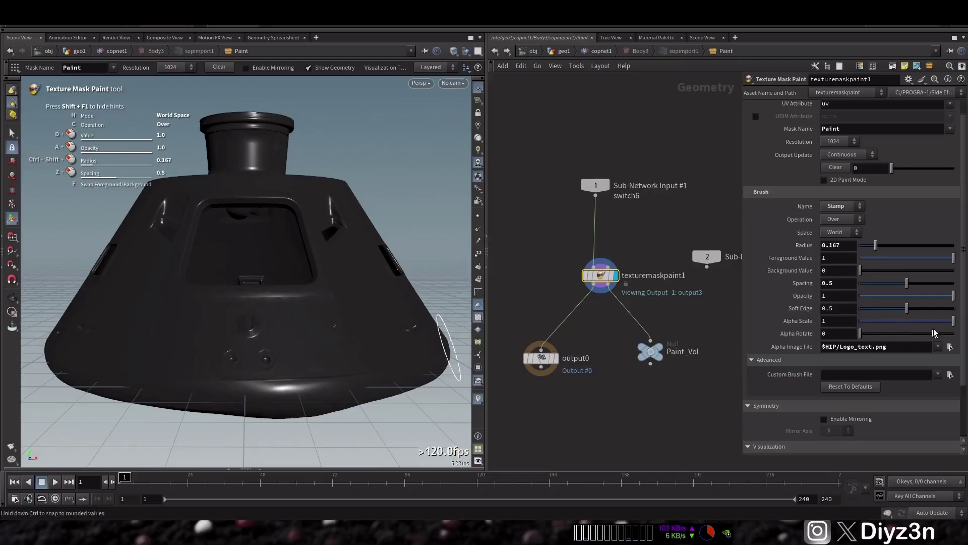
left_click(945, 321)
left_click(193, 338)
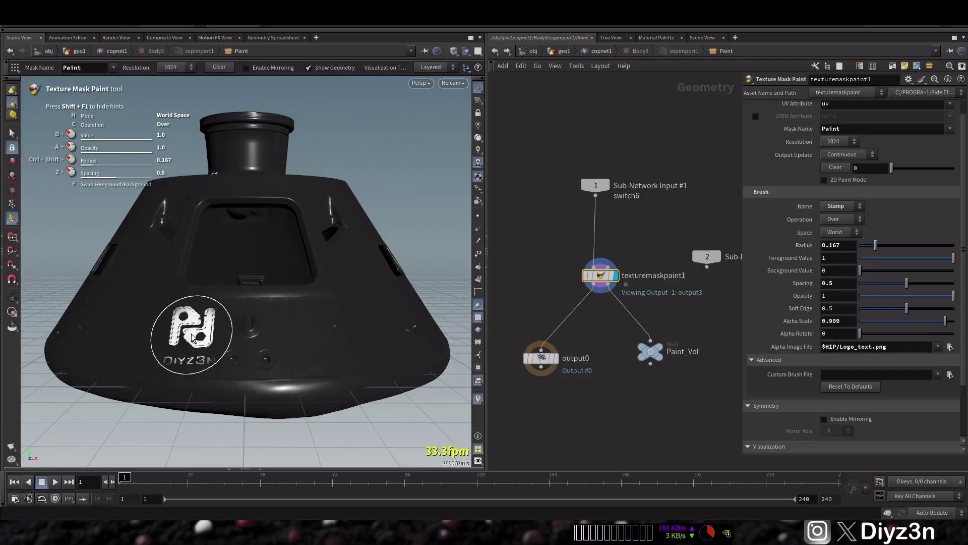
key("ctrl+z")
left_click(926, 321)
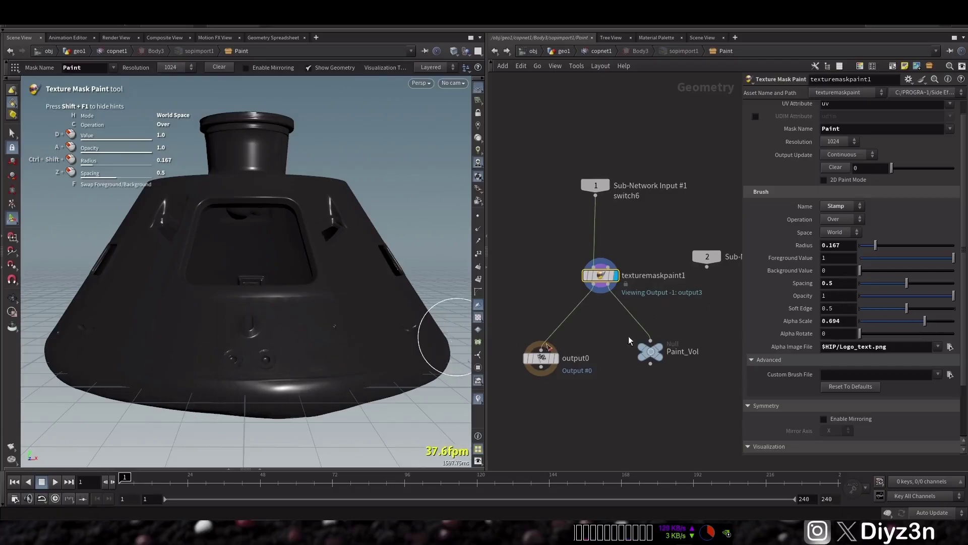
left_click(198, 326)
key("ctrl+z")
Try stamping the logo on the hull beside the large window, including with Alpha Rotate 0.065, and undo each stamp
key("Escape")
left_click_drag(125, 275, 162, 286, "alt")
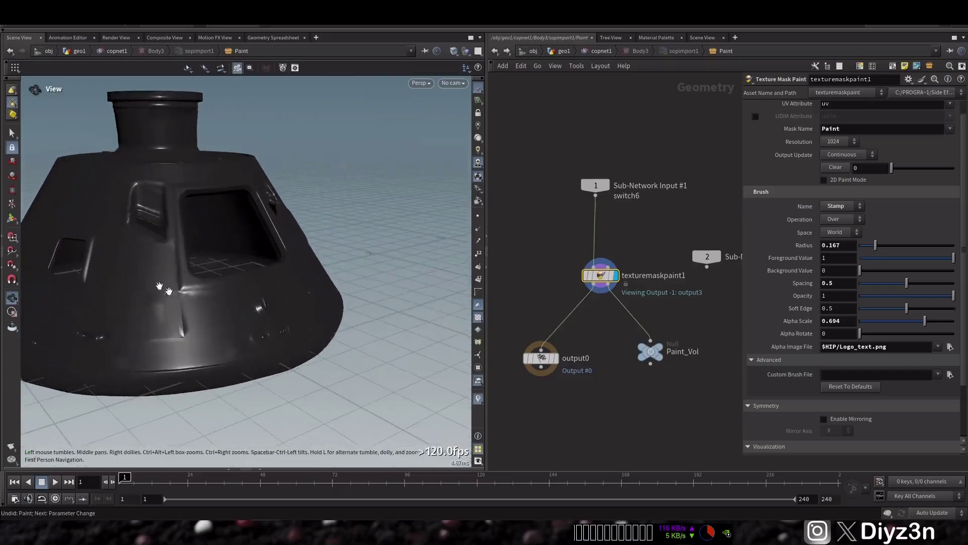
scroll(151, 281, "up", 4, "alt")
left_click(130, 278)
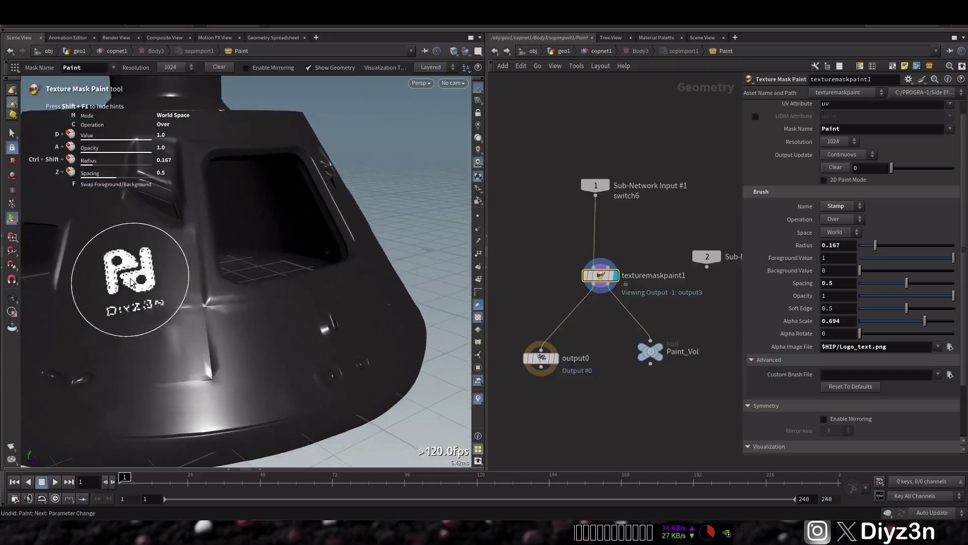
key("ctrl+z")
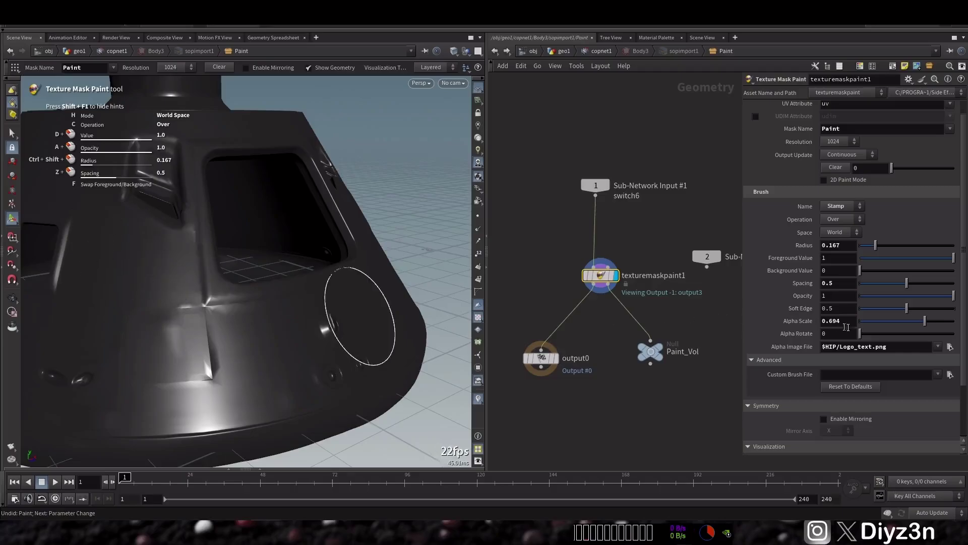
left_click(139, 263)
key("ctrl+z")
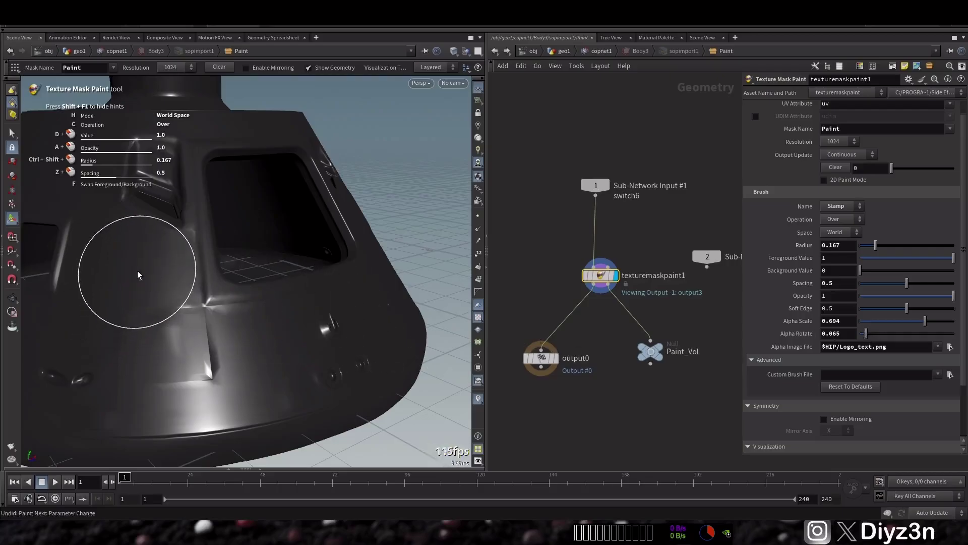
Test Alpha Rotate 0.01, undo that stamp, and stamp the logo beside the large window with Alpha Rotate 0.02
left_click(846, 333)
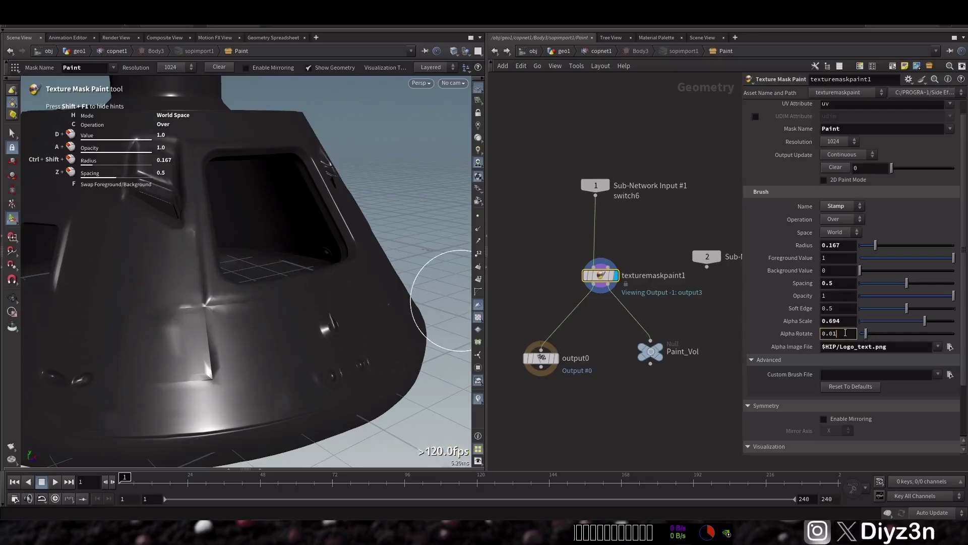
key("Return")
left_click(131, 271)
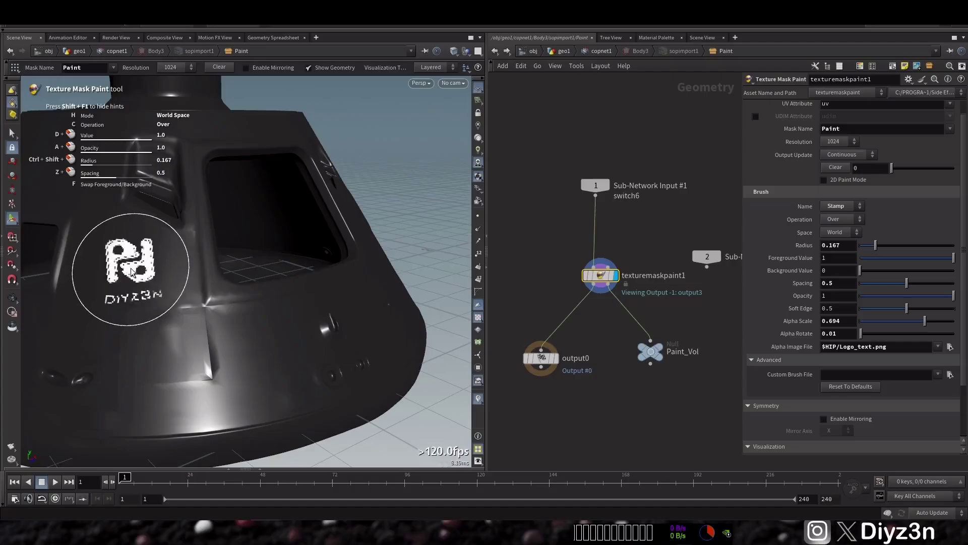
key("ctrl+z")
type("2")
key("Return")
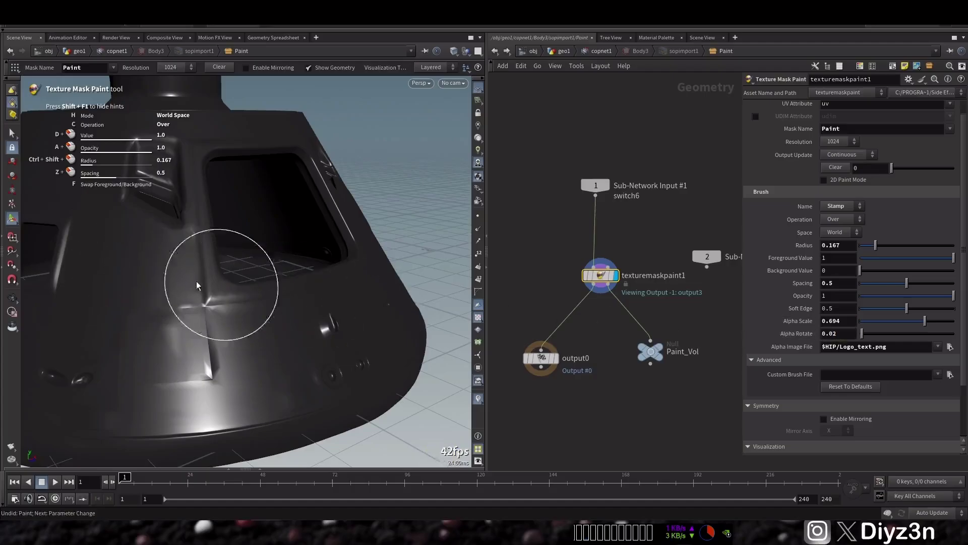
left_click(123, 263)
mouse_move(243, 347)
left_mouse_down("alt")
mouse_move(196, 348)
mouse_move(199, 335)
mouse_move(152, 346)
mouse_move(196, 327)
left_mouse_up("alt")
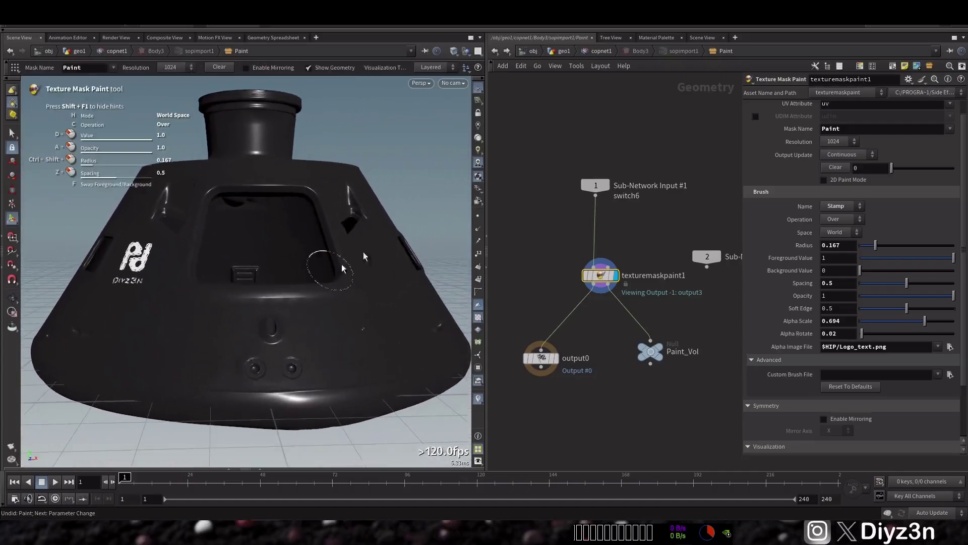
Return to copnet1 and set the Body3 layer's foreground texture color to light grey 0.75, after trying darker red swatches
left_click(498, 51)
left_click_drag(166, 283, 194, 296)
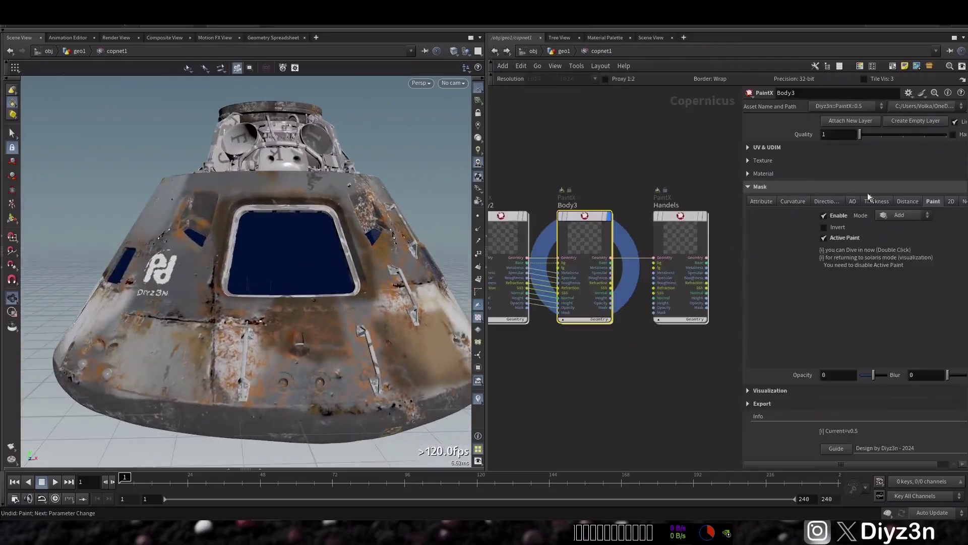
left_click(785, 188)
left_click(789, 160)
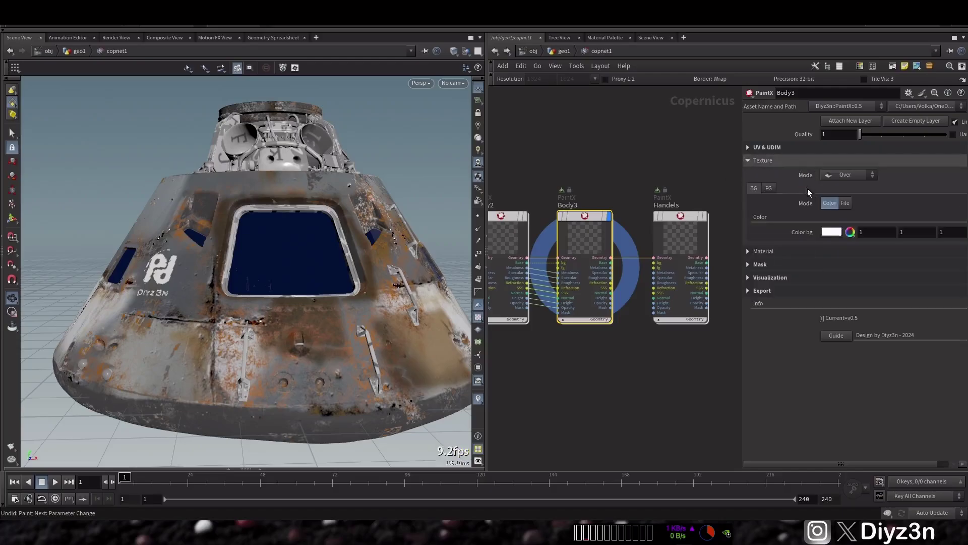
left_click(825, 232)
left_click(822, 195)
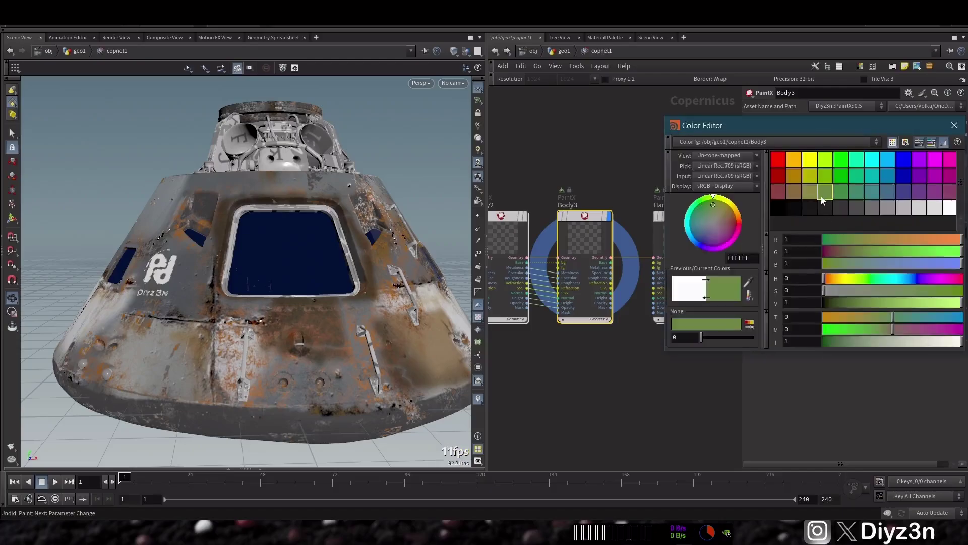
left_click(788, 195)
left_click(782, 180)
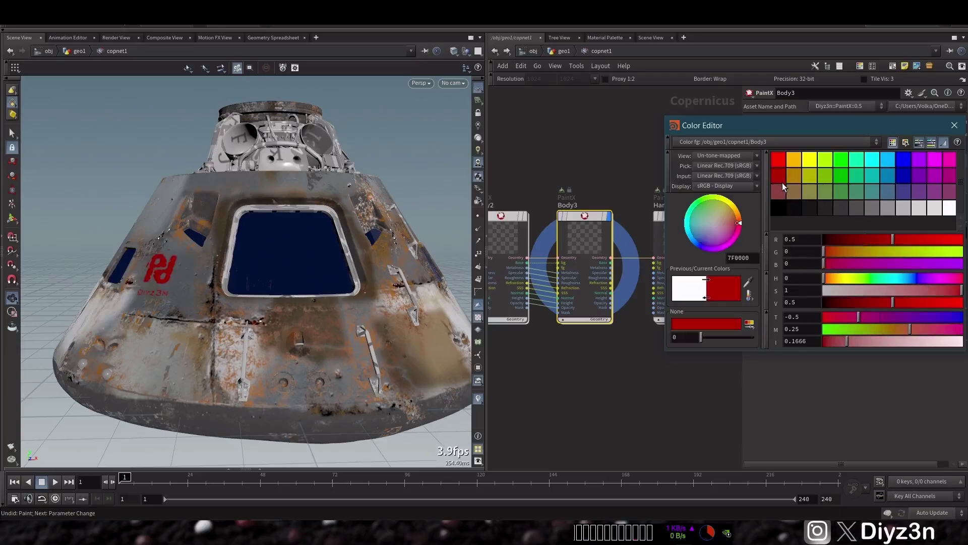
left_click(936, 211)
left_click(955, 126)
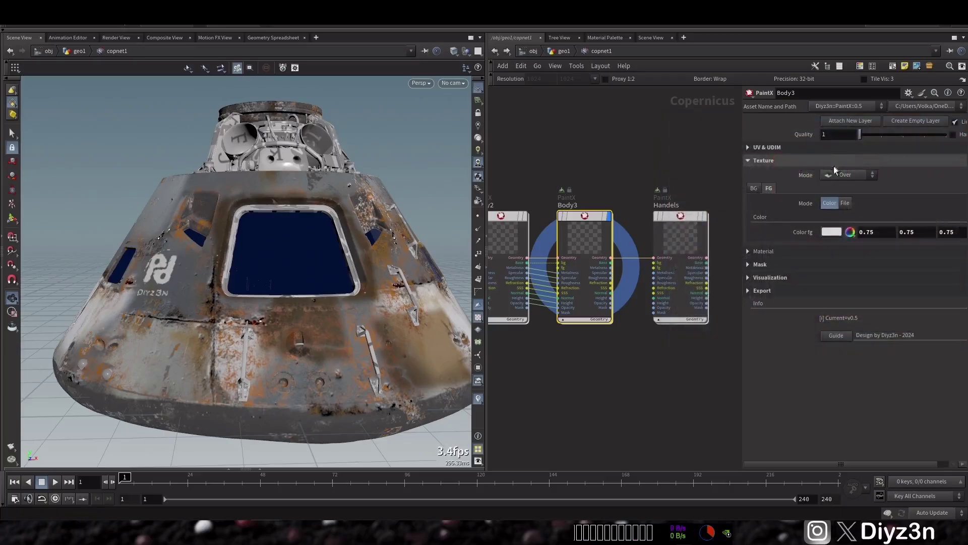
Set the Body3 layer's metalness input to Mask and raise its intensity to 0.771
left_click(764, 160)
left_click(764, 174)
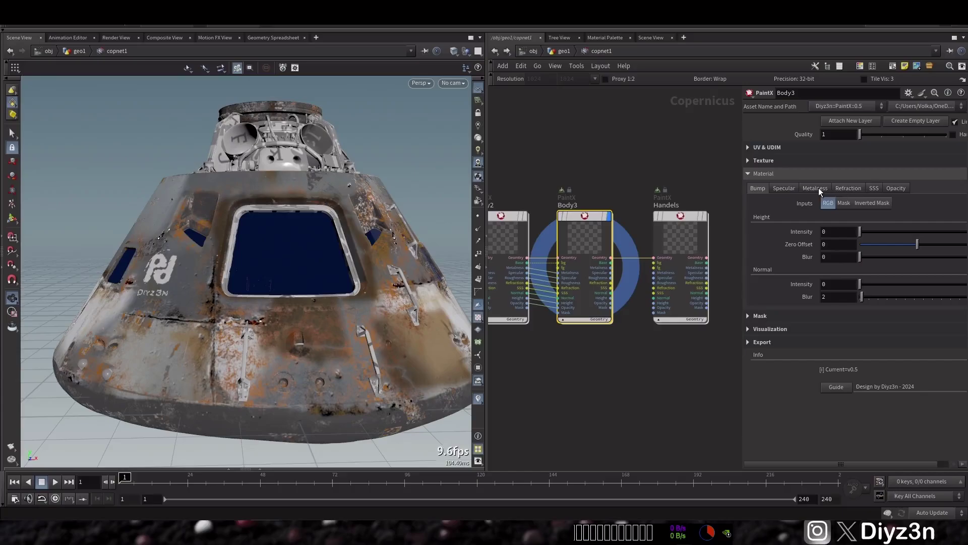
left_click(820, 190)
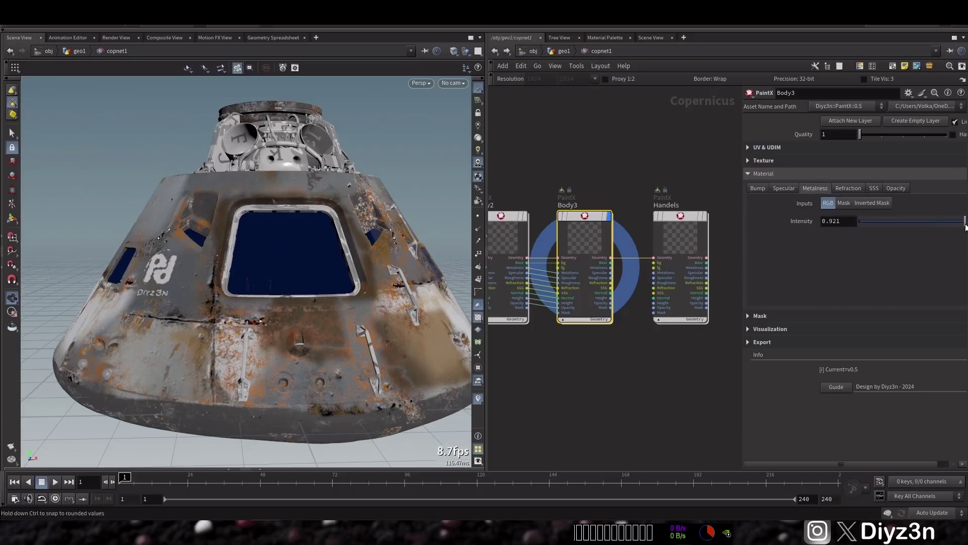
left_click(851, 204)
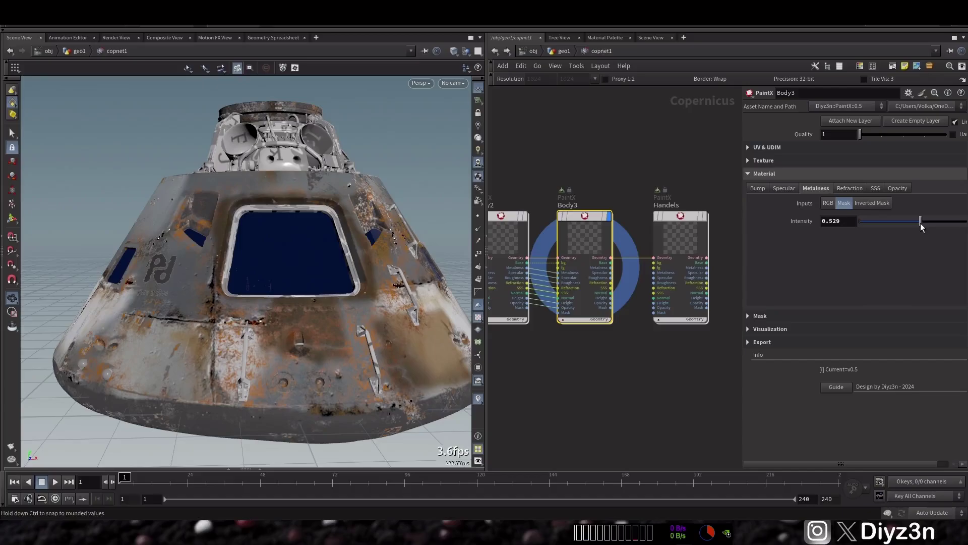
left_click_drag(921, 226, 950, 228)
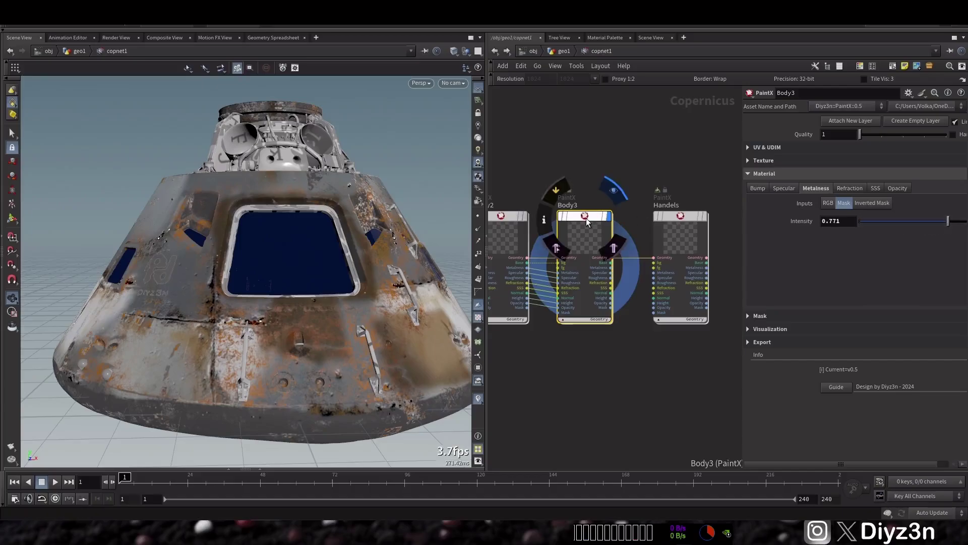
Disable Active Paint in the Body3 layer's Paint mask settings
double_click(586, 218)
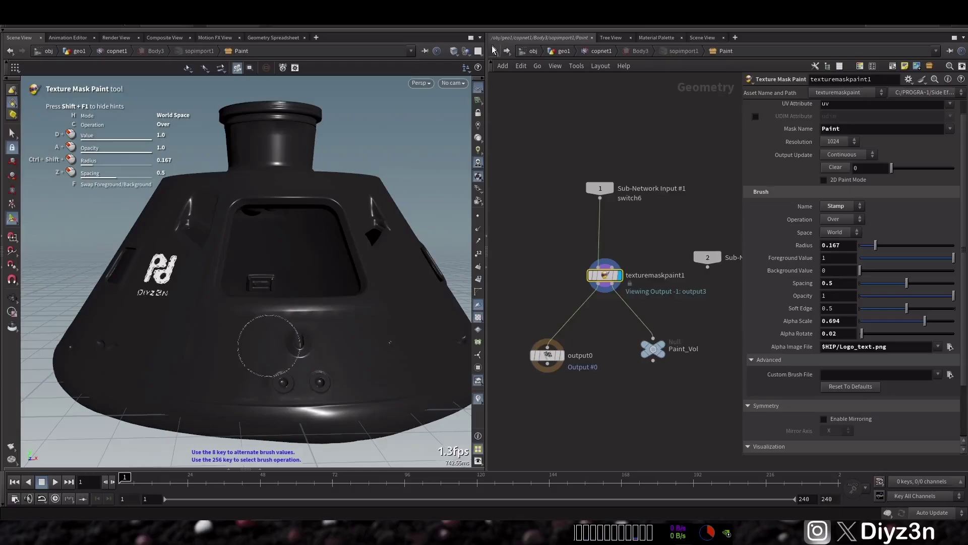
left_click(494, 51)
left_click(784, 174)
left_click(776, 187)
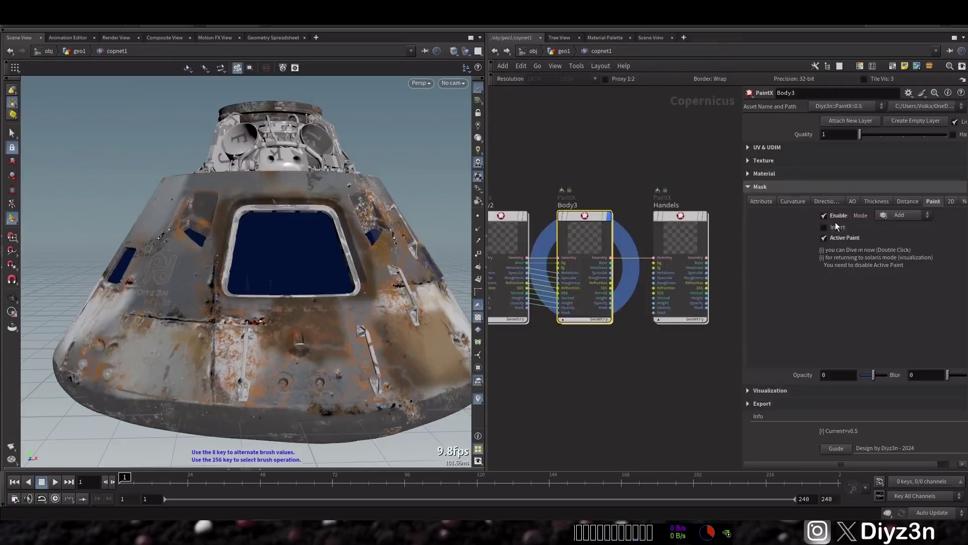
left_click(759, 188)
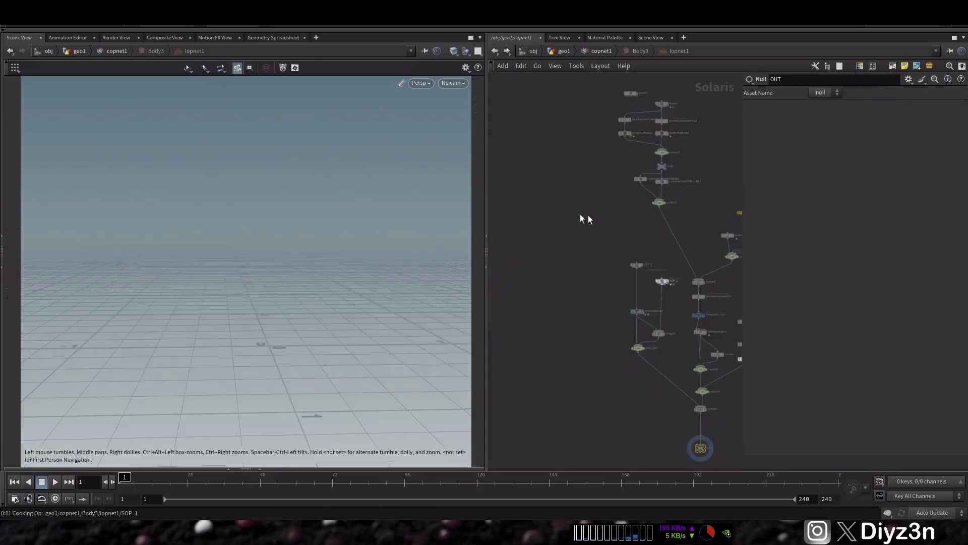
Render the Body3 layer's Solaris scene with Karma CPU, inspect the logo on the hull, and return to copnet1
left_click(417, 83)
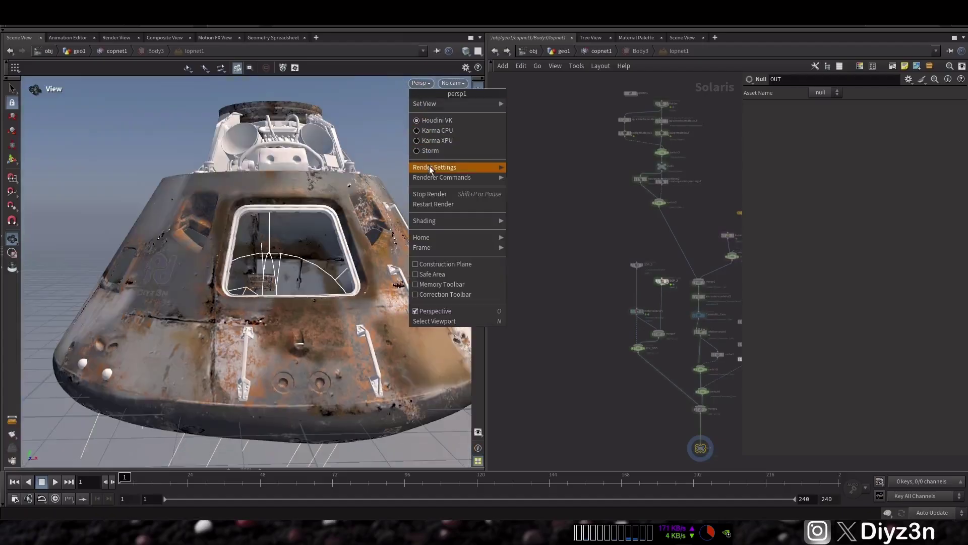
left_click(437, 130)
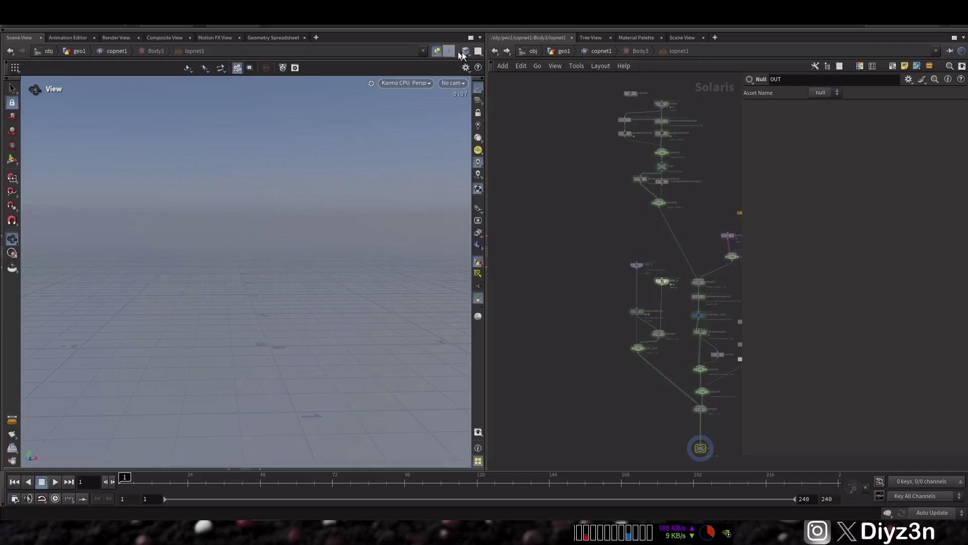
left_click(494, 52)
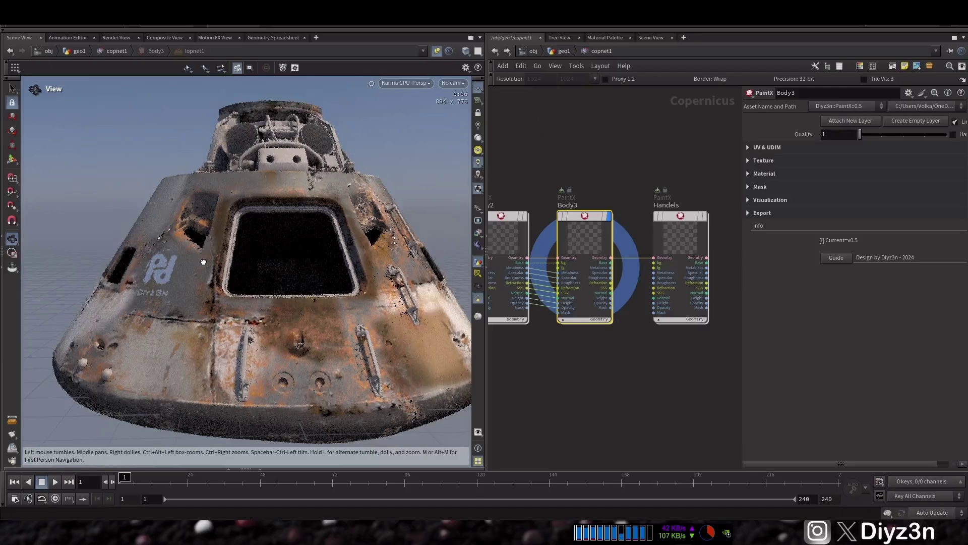
left_click_drag(203, 261, 244, 267)
left_click(496, 51)
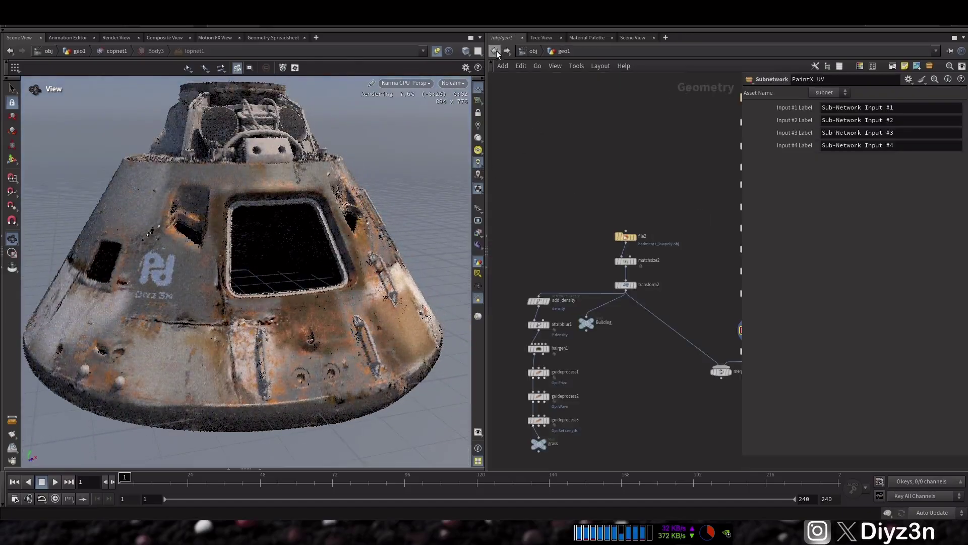
left_click(507, 52)
Lower the Body3 layer's metalness intensity to about 0.172 and view the hull from a slightly different angle
left_click(758, 199)
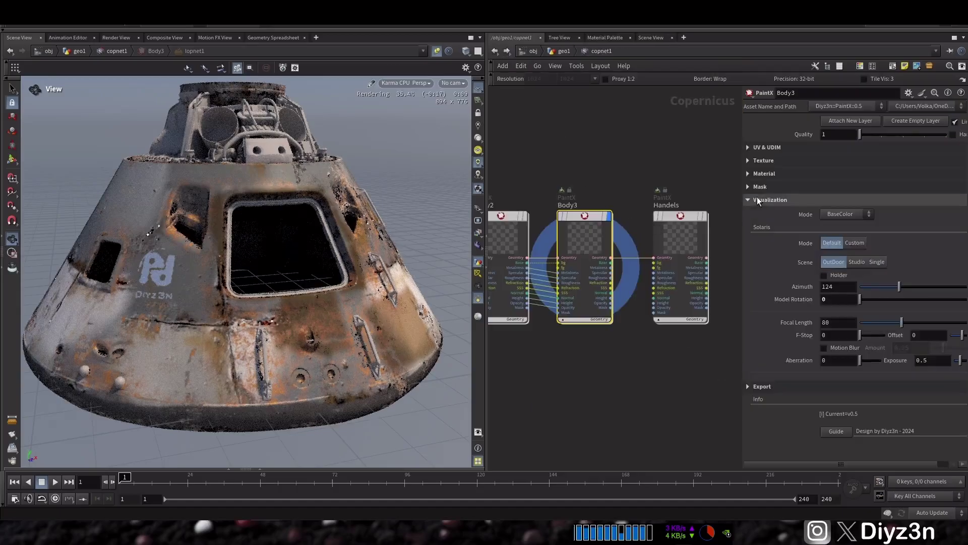
left_click(763, 175)
left_click(880, 222)
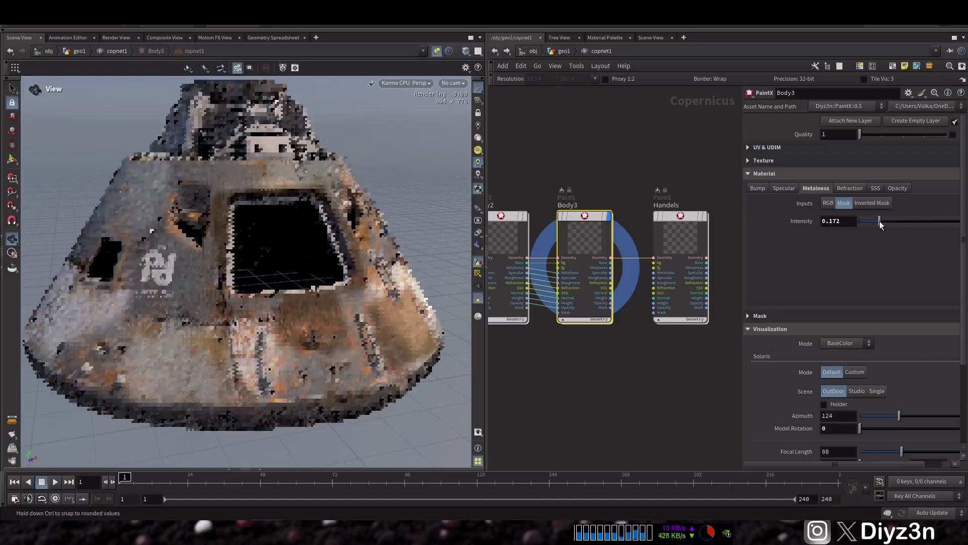
left_click_drag(303, 265, 275, 253)
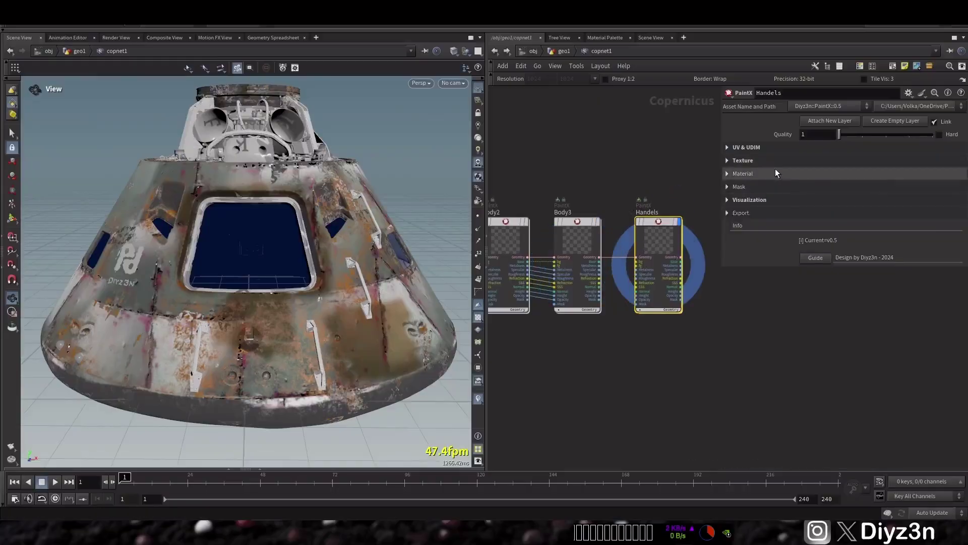
Set the Handels layer's metalness intensity to 1 and change its background texture color to near-black
left_click(775, 172)
left_click_drag(887, 218, 961, 220)
left_click(745, 160)
left_click(830, 232)
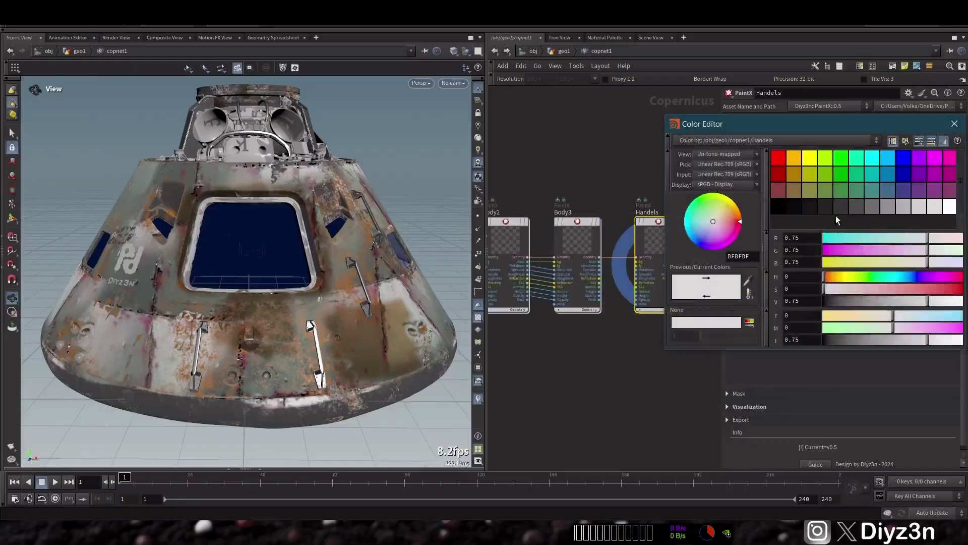
scroll(312, 317, "up", 4)
left_click(750, 161)
left_click(751, 174)
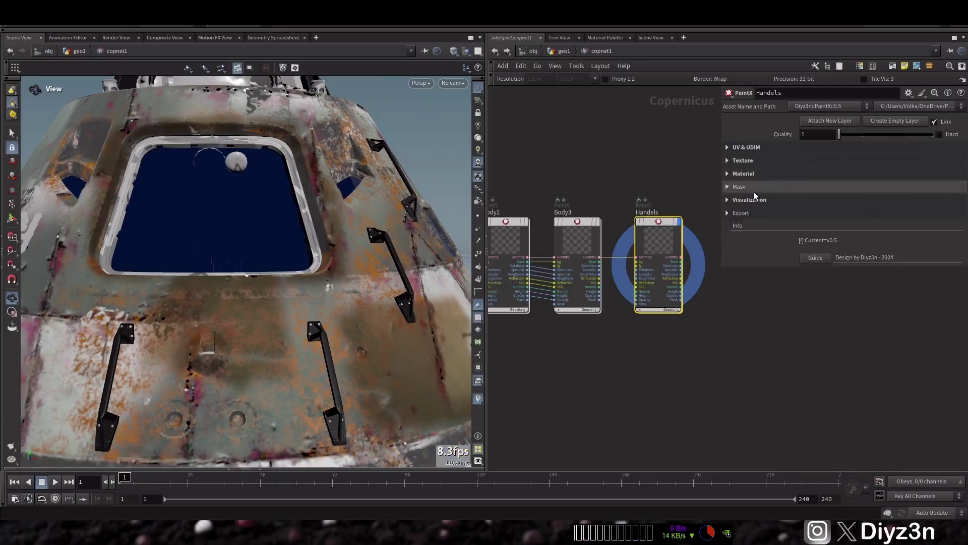
Try the AO and Curvature masks on the Handels layer, turning each one off again
left_click(753, 188)
left_click(833, 202)
left_click(814, 218)
left_click(814, 217)
left_click(777, 202)
left_click(813, 216)
left_click(813, 216)
Enable the Directional mask on the Handels layer and lower its Fade to 0.195 after trying 0.614
left_click(808, 203)
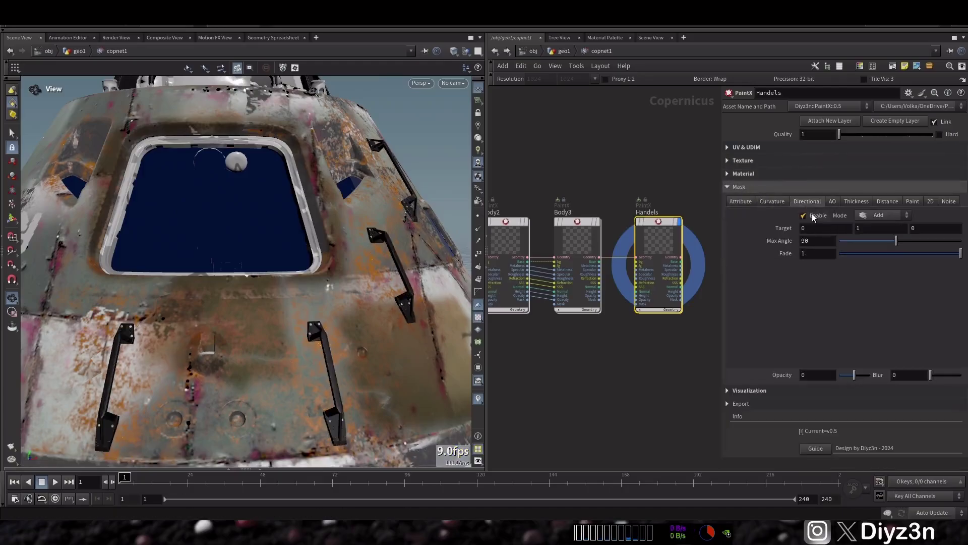
left_click(813, 215)
left_click(876, 253)
left_click_drag(878, 259, 914, 253)
left_click(770, 162)
left_click(770, 162)
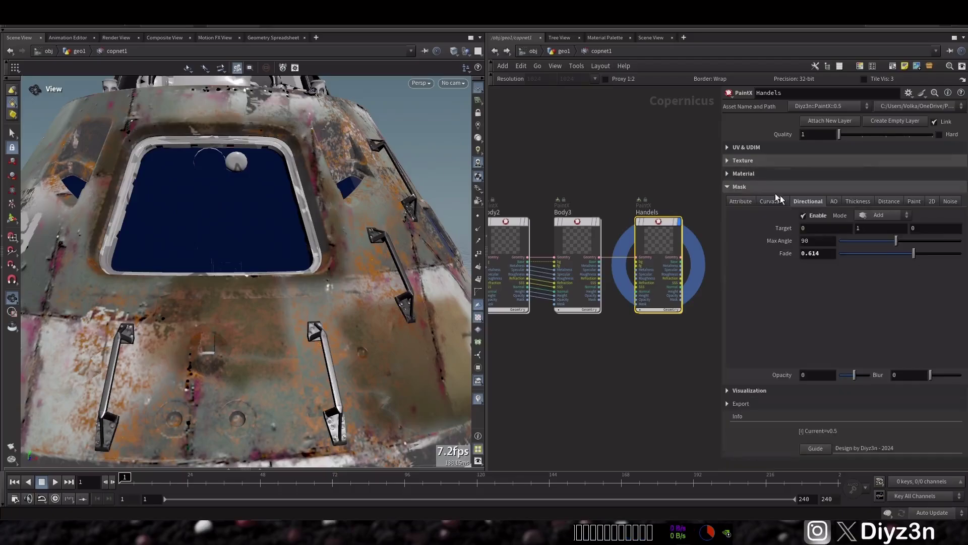
left_click(746, 174)
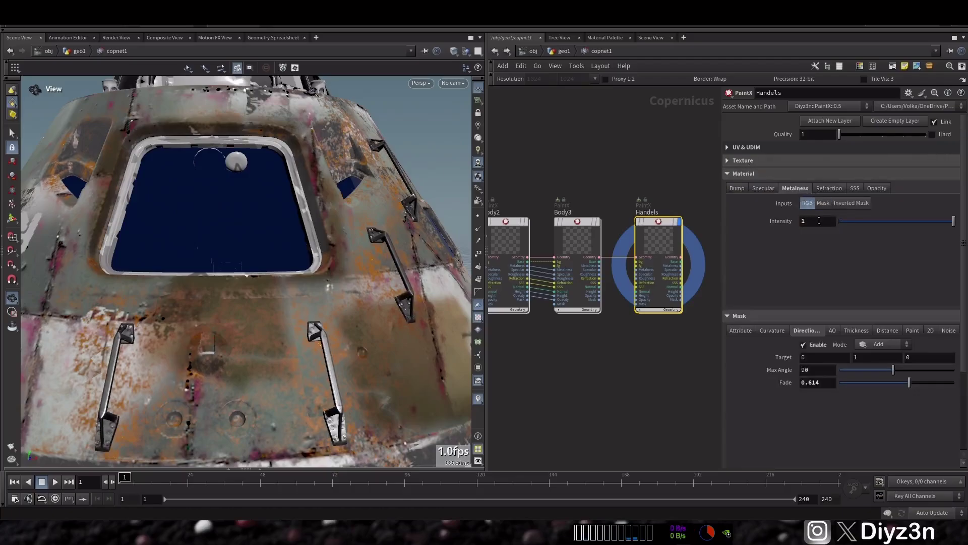
left_click(749, 175)
left_click_drag(909, 253, 863, 258)
Set the Handels layer's foreground color to red, with a directional mask Fade of 0.863 and Max Angle of 40
left_click(767, 161)
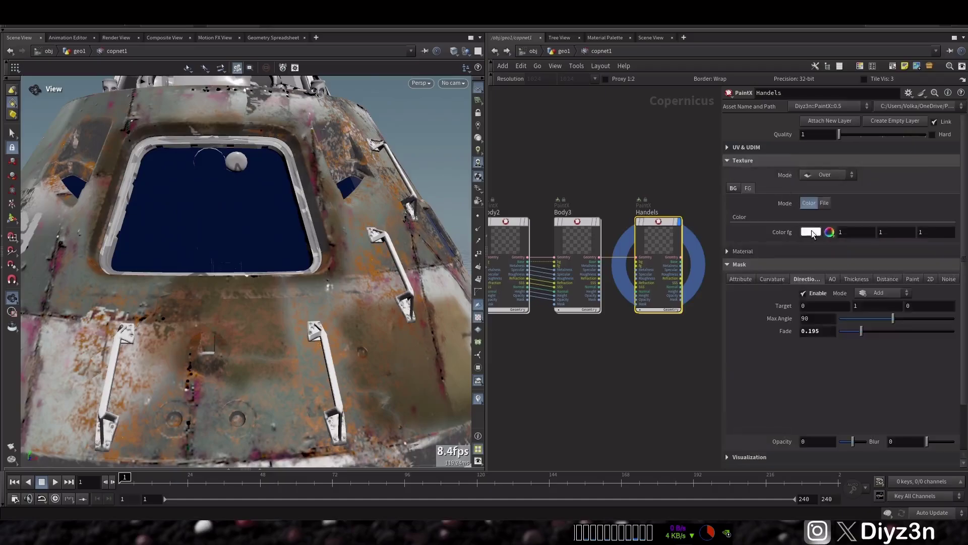
left_click(812, 232)
left_click(778, 158)
left_click(961, 125)
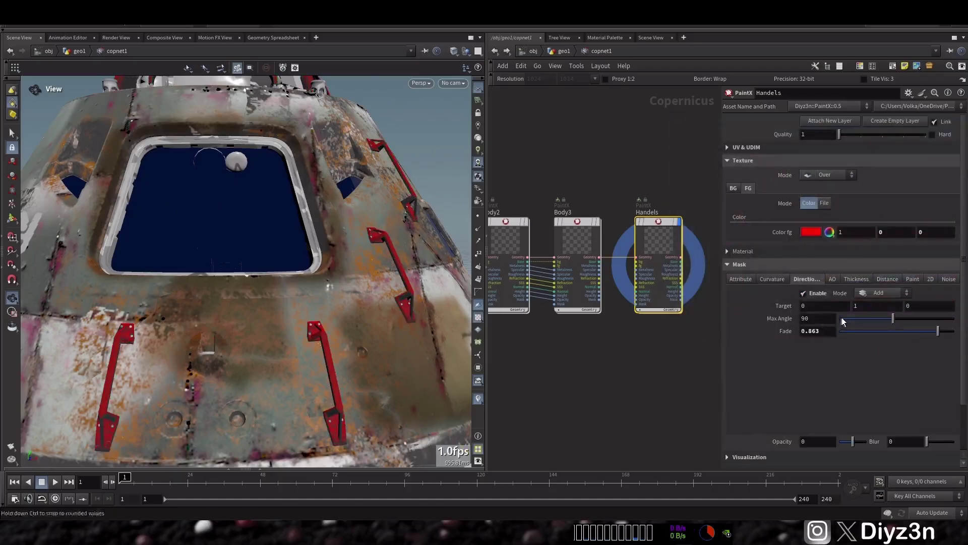
left_click_drag(843, 318, 861, 318)
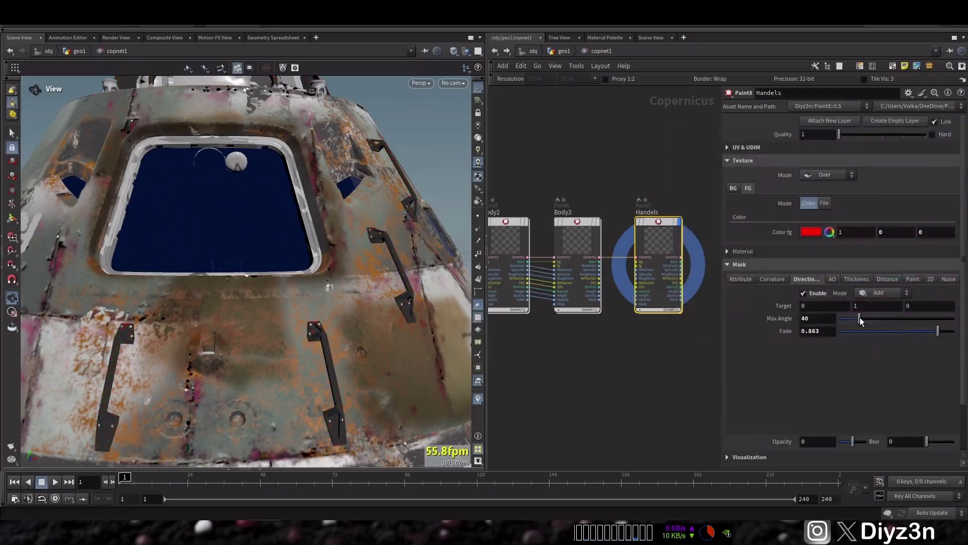
Change the Handels layer's foreground color to dark orange and set the directional mask's Max Angle to 58.7
left_click(810, 232)
left_click(797, 174)
left_click(960, 125)
left_click(736, 162)
left_click(740, 173)
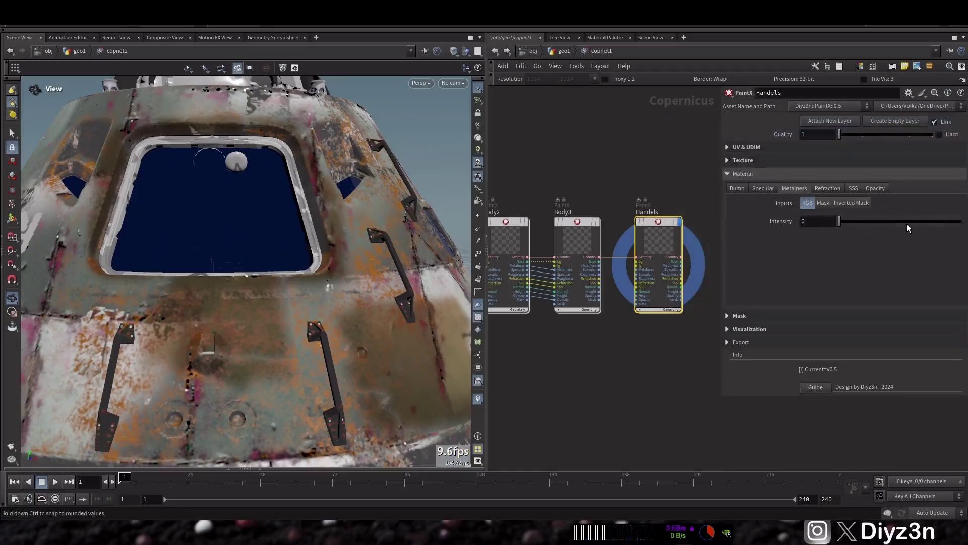
left_click(740, 173)
left_click(739, 186)
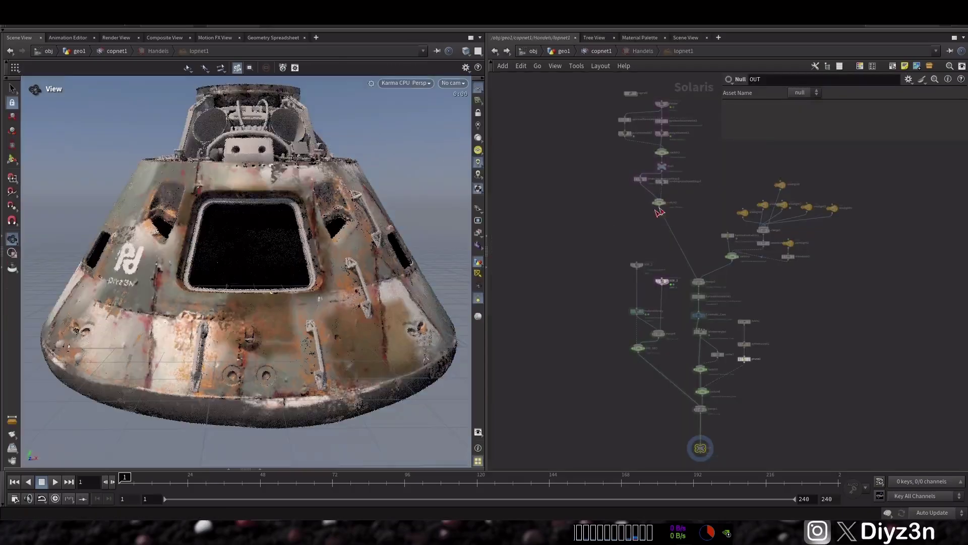
Inspect the handles in the Karma render and set the Handels background color to brown 0.15, 0.0989, 0.0624
left_click_drag(361, 221, 251, 158)
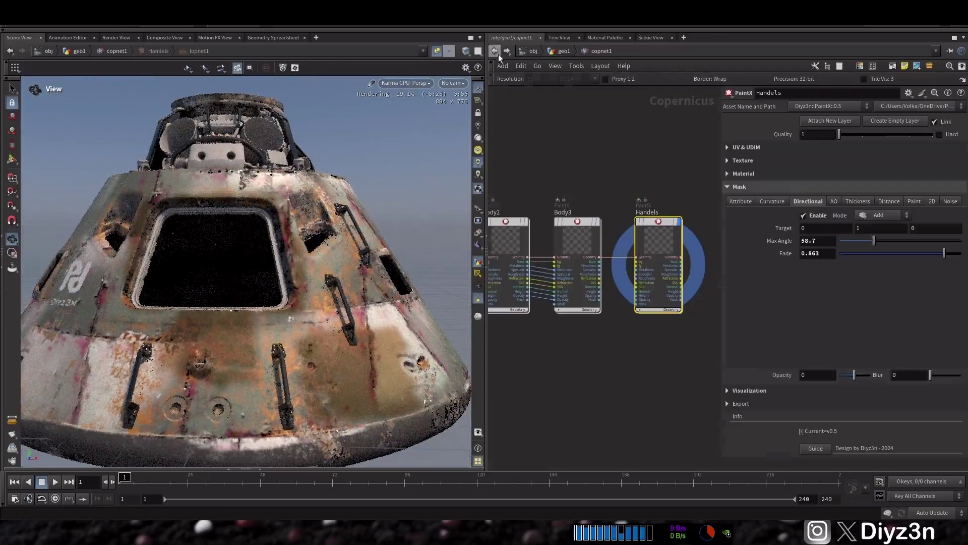
left_click_drag(830, 301, 905, 289)
left_click(834, 277)
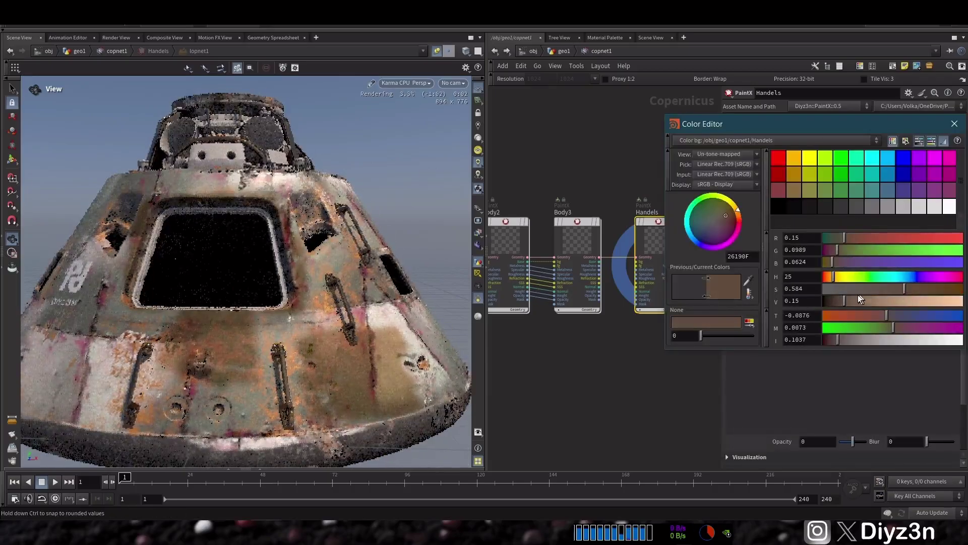
left_click(954, 123)
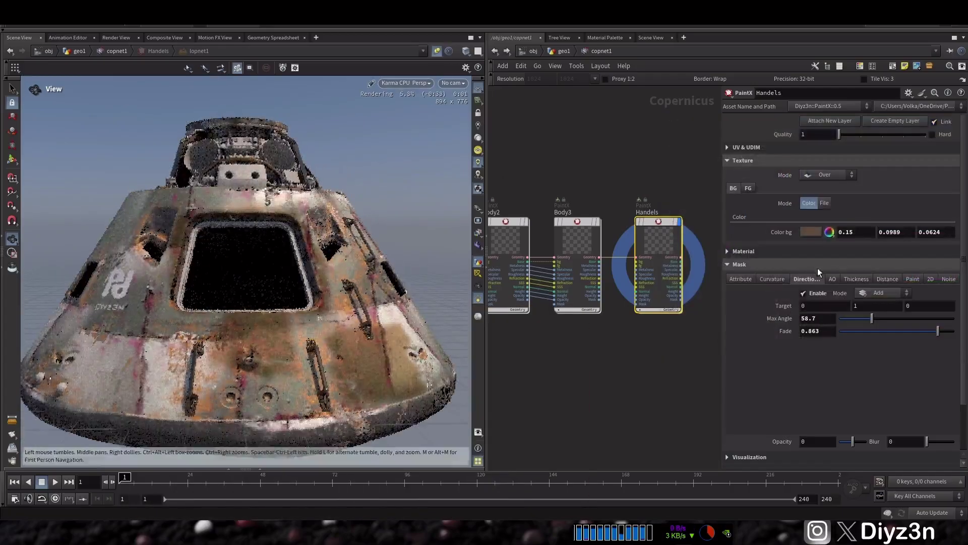
Switch the Handels layer's Solaris visualization to the Single scene and set the light Azimuth to 193
left_click(743, 160)
left_click(739, 187)
left_click(748, 199)
left_click(860, 264)
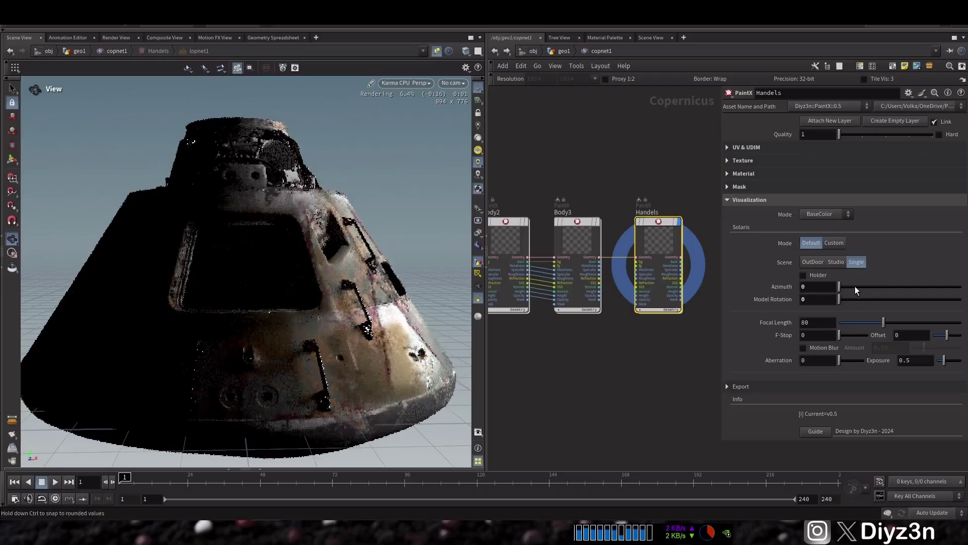
left_click_drag(855, 286, 919, 286)
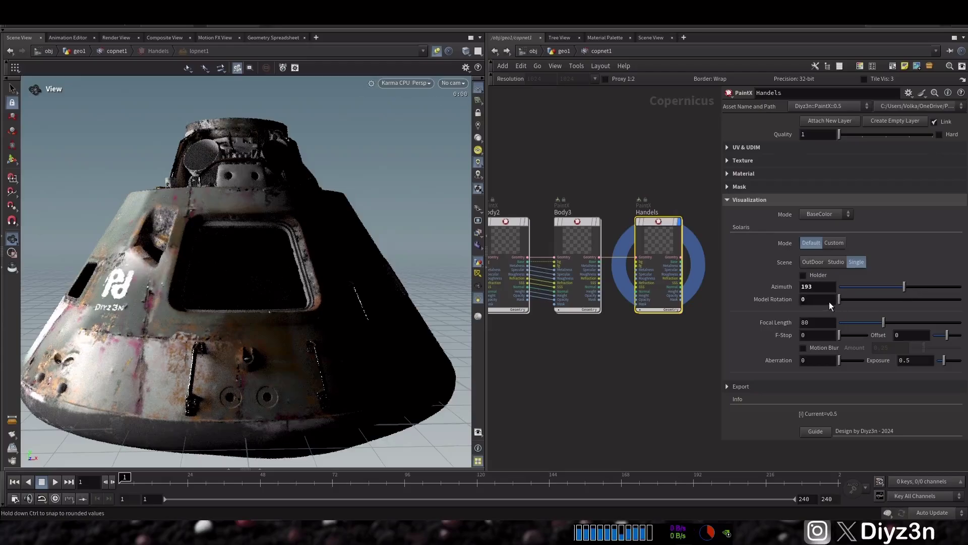
left_click(11, 25)
left_click(17, 69)
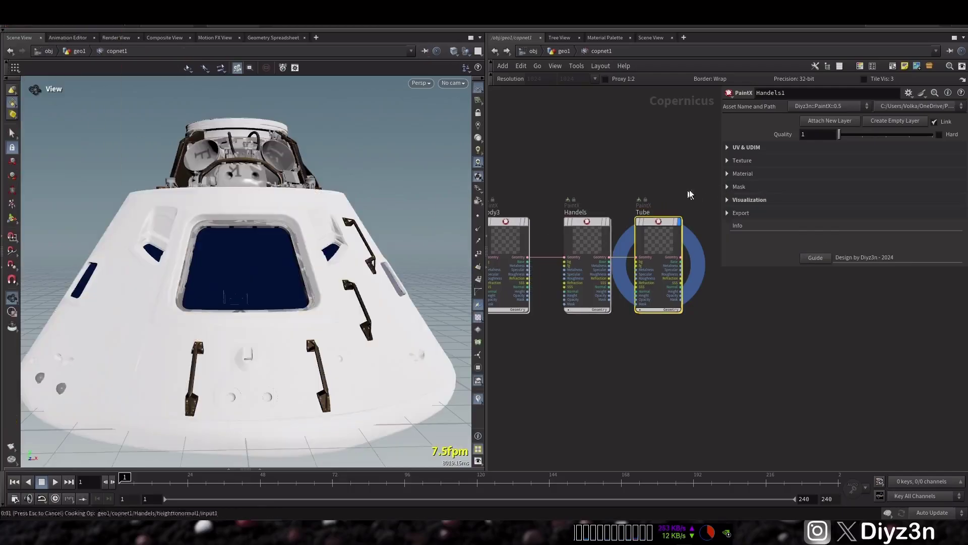
Set the Tube layer's UDIM tile to 1001 and make its foreground and background texture colors red
left_click(746, 147)
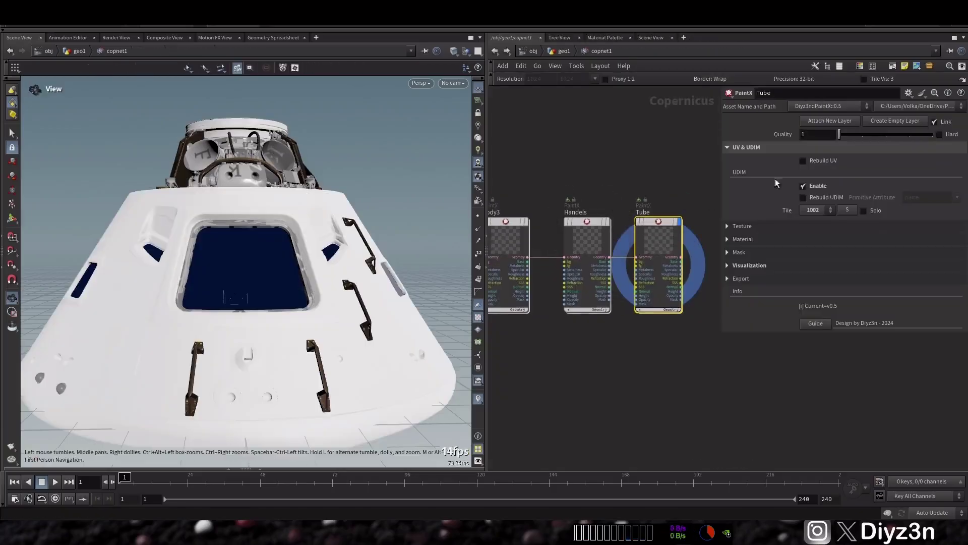
left_click(813, 213)
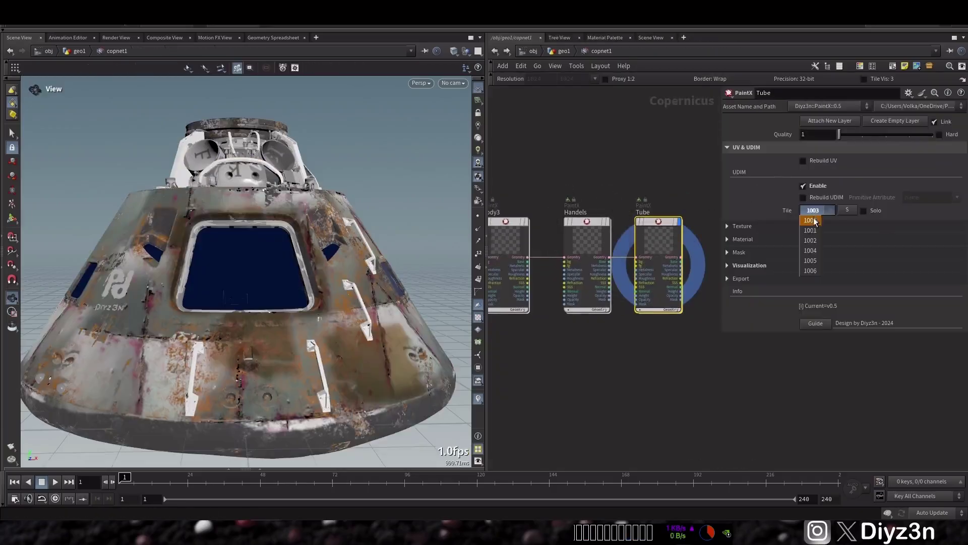
left_click(813, 220)
left_click(805, 226)
left_click(809, 297)
left_click(780, 158)
left_click(959, 123)
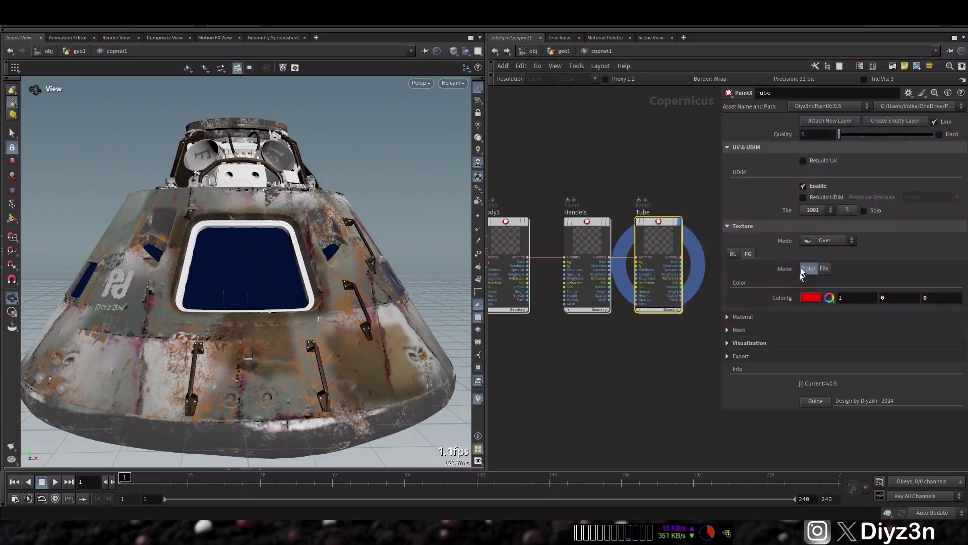
left_click(810, 297)
left_click(960, 123)
Switch the Tube layer's UDIM tile to the one covering the round nozzles on the capsule
left_click(816, 210)
left_click(815, 220)
left_click(815, 211)
left_click(815, 241)
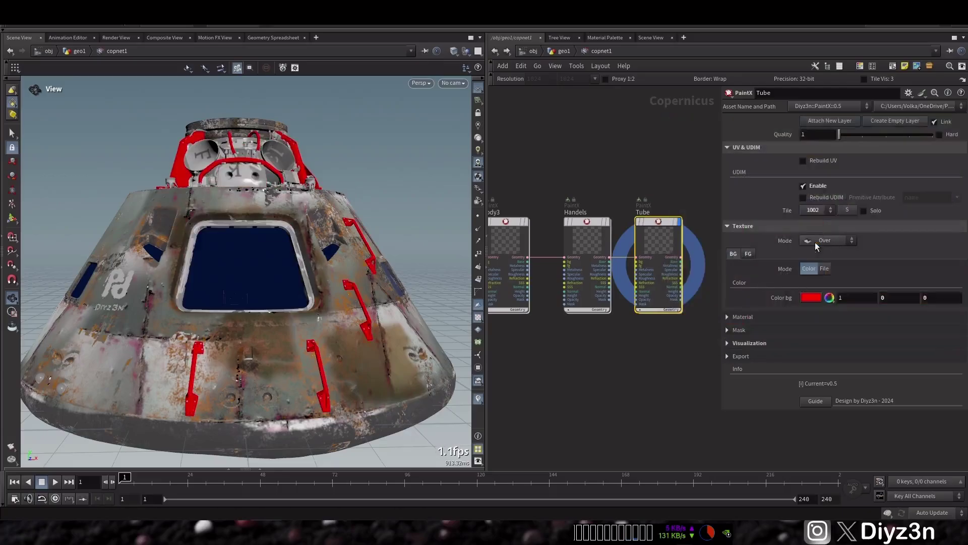
left_click(815, 211)
left_click(813, 250)
left_click(813, 211)
left_click(812, 261)
Make the Tube layer's background color dark gray and set its specular Intensity to 6.85 and Roughness to 0.199
left_click(808, 299)
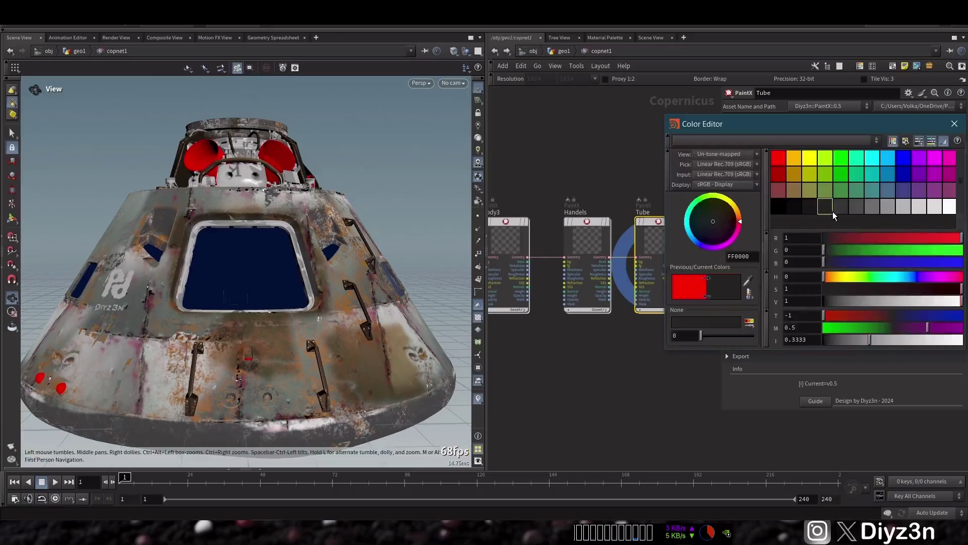
left_click(837, 209)
left_click(960, 123)
left_click(747, 147)
left_click(745, 161)
left_click(743, 174)
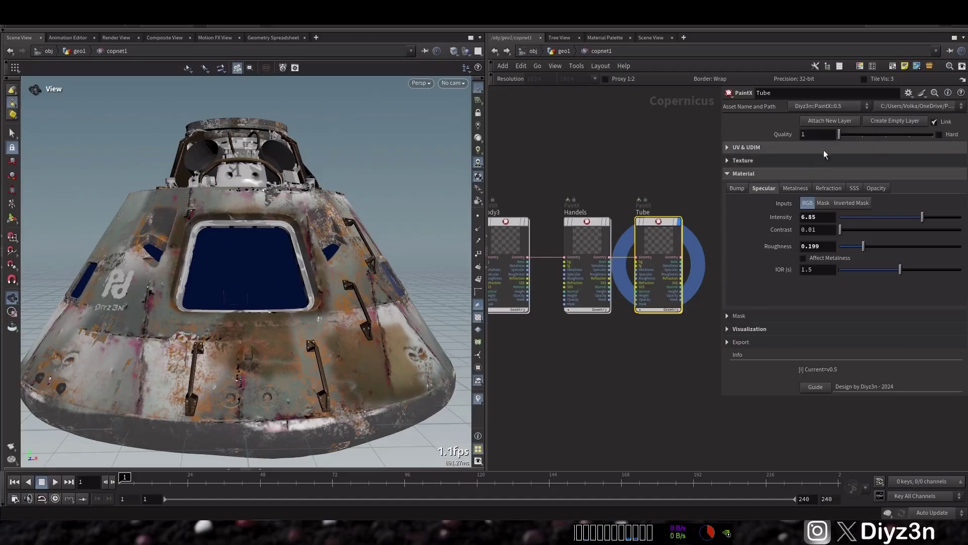
Create an empty layer named Plate after the Tube layer and set its background color to red
left_click(889, 121)
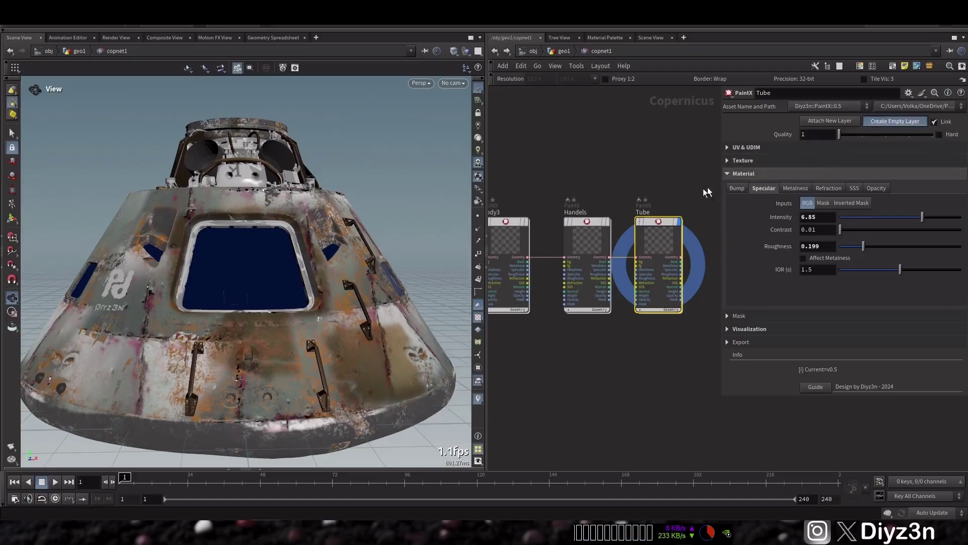
left_click(646, 212)
type("Pla")
left_click(773, 161)
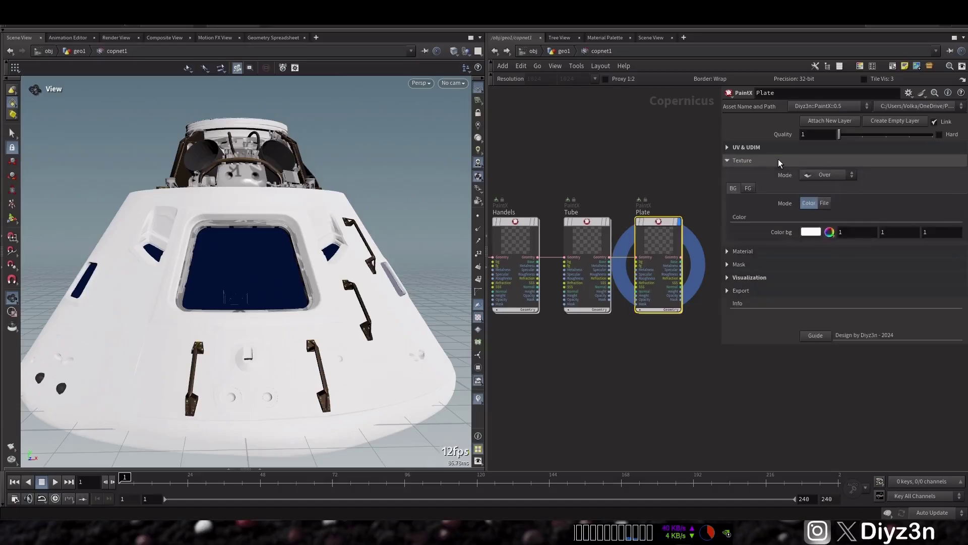
left_click(811, 232)
left_click(781, 159)
left_click(957, 123)
Enable UDIM on the Plate layer with tile 1001 and change its background color to white
left_click(772, 147)
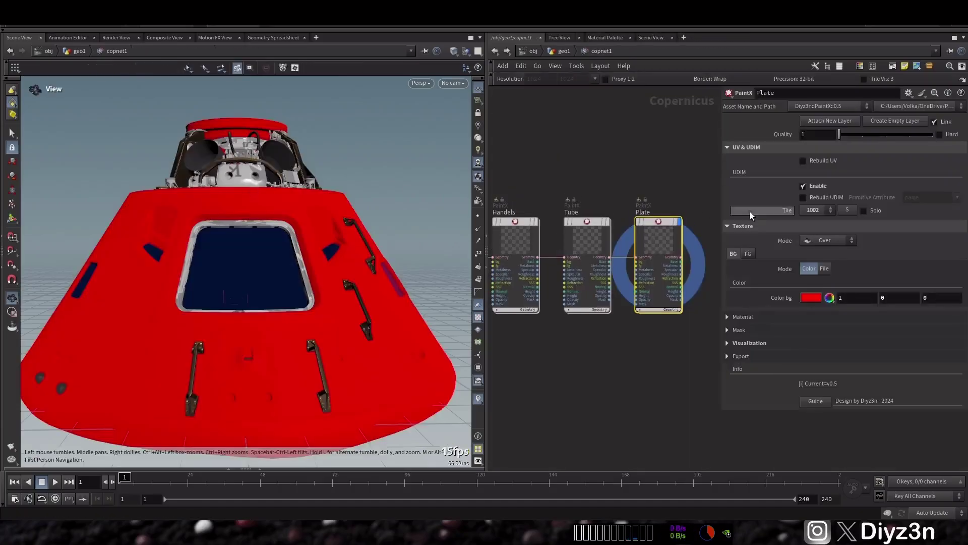
left_click(831, 210)
left_click(814, 210)
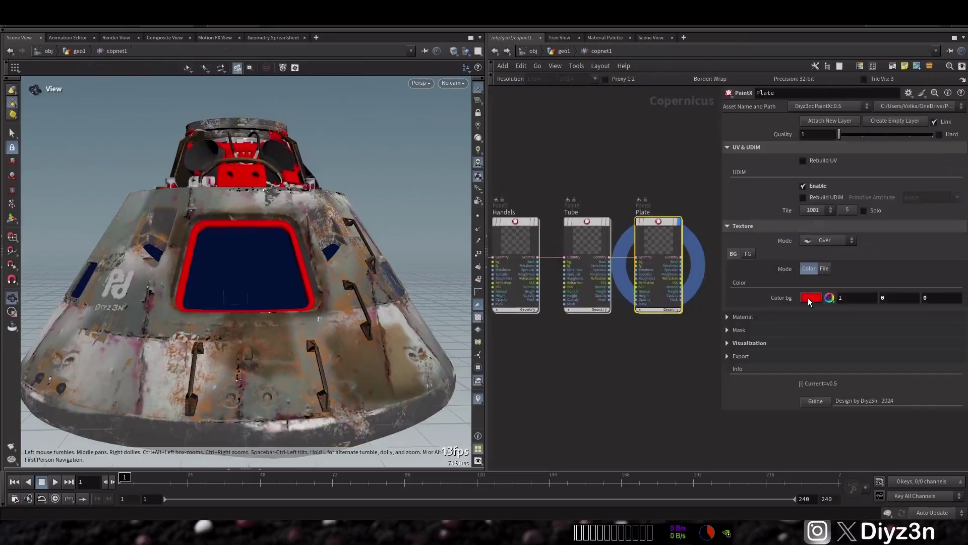
left_click(809, 298)
left_click(947, 207)
left_click(959, 123)
Raise the Plate layer's metalness Intensity to 0.868 and set its specular Intensity to 8.92 and Roughness to 0.046
left_click(729, 148)
left_click(728, 252)
left_click(795, 266)
left_click_drag(840, 300, 929, 303)
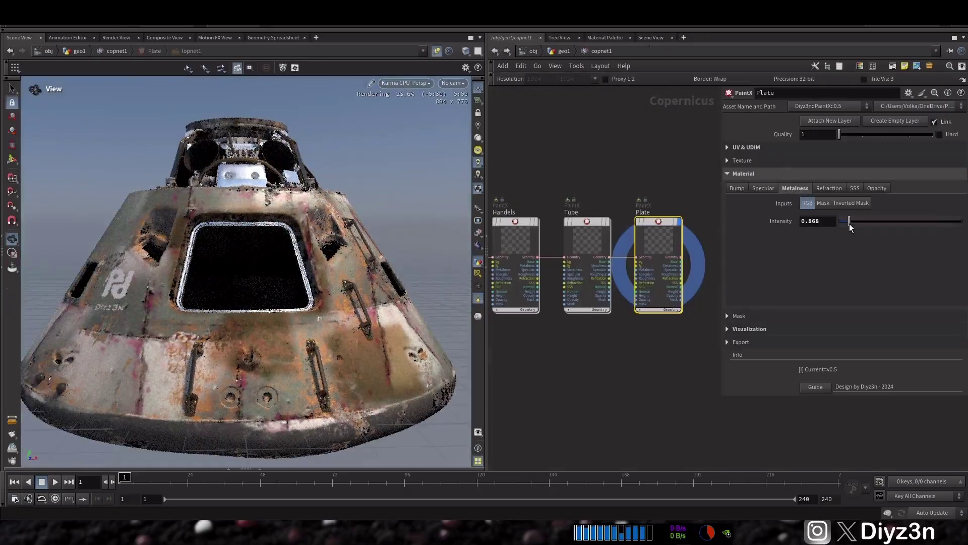
left_click_drag(849, 221, 948, 217)
left_click_drag(864, 246, 845, 246)
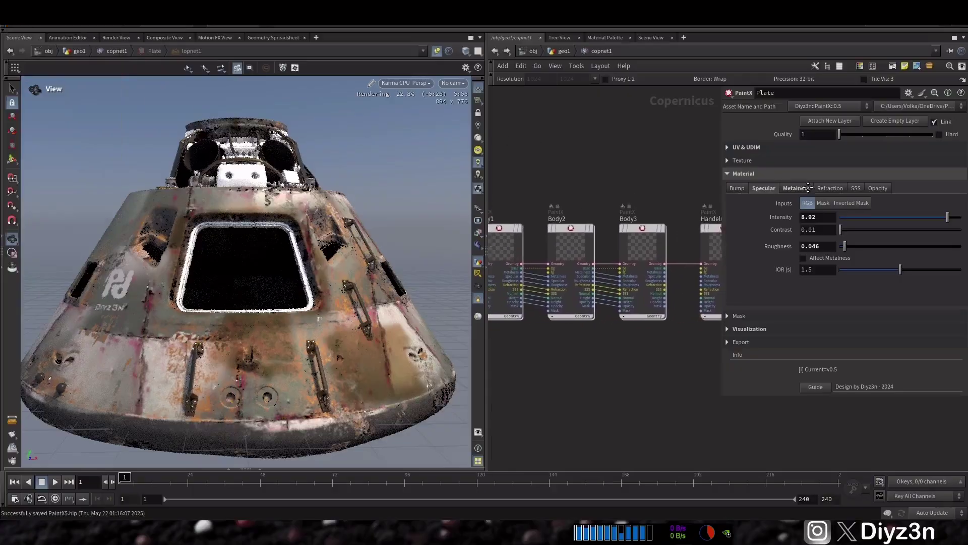
Set the Body3 layer's metalness input to RGB and its bump height Intensity to 0.2, and restart the Karma render
middle_click_drag(808, 188, 701, 170)
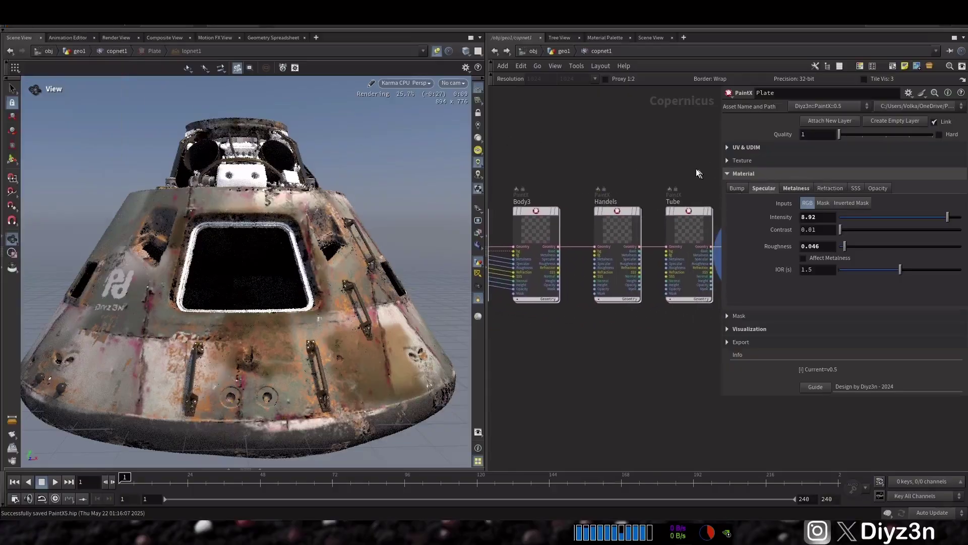
left_click(605, 250)
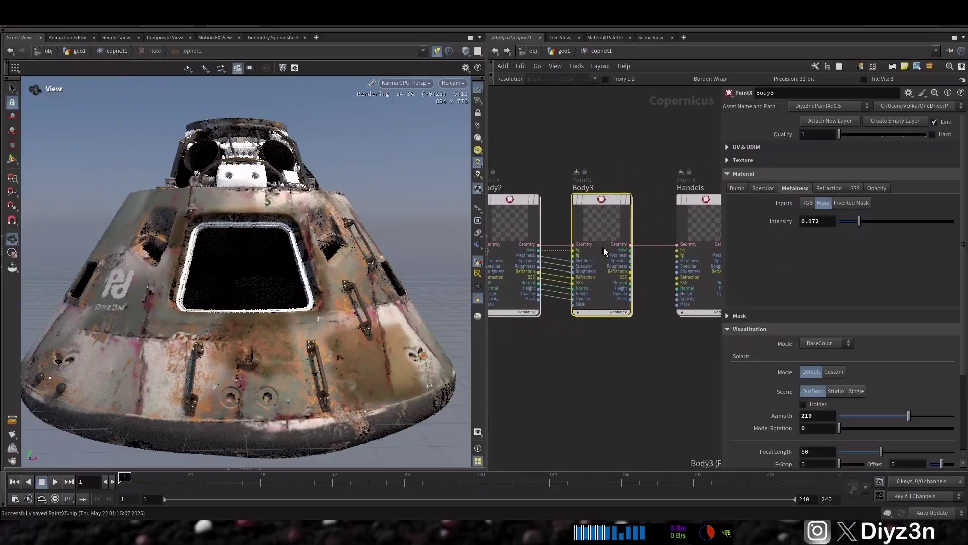
left_click(808, 203)
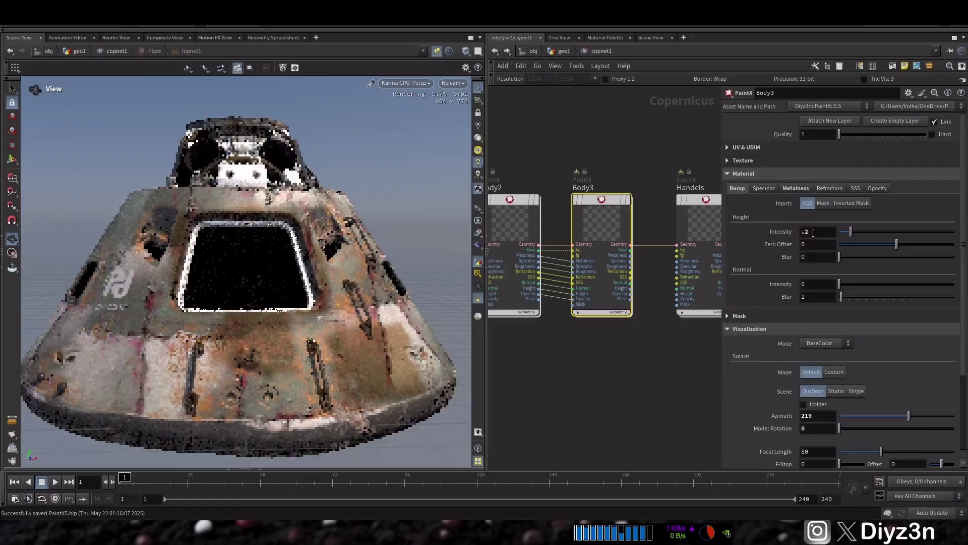
left_click(398, 83)
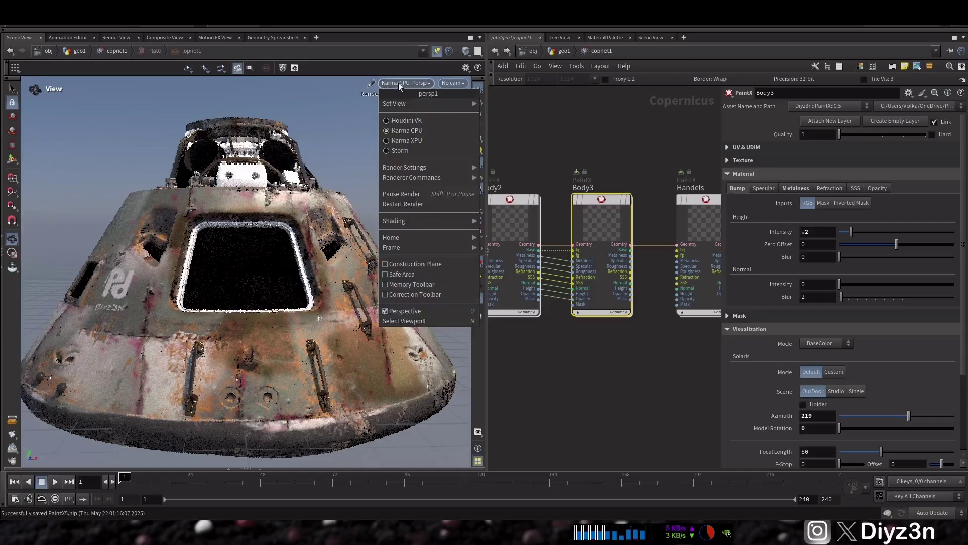
left_click(421, 204)
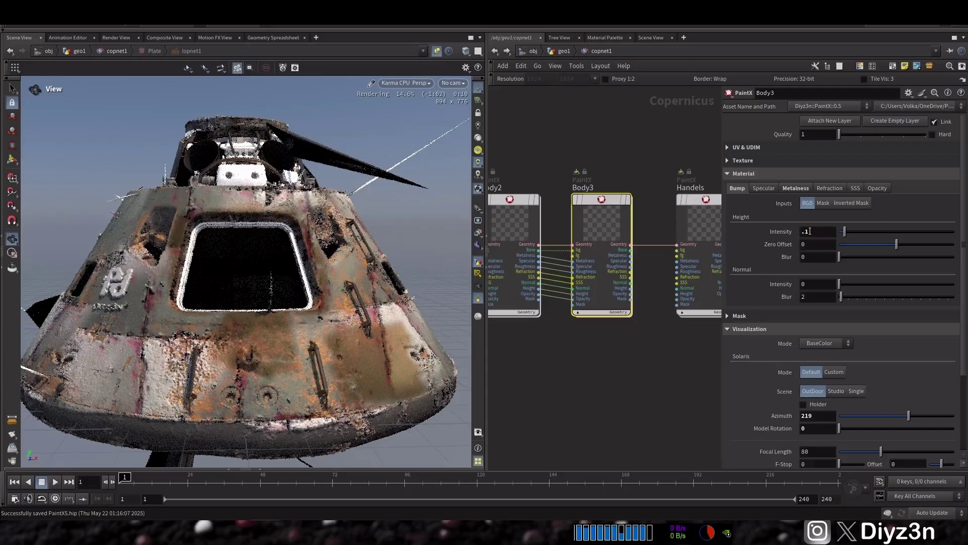
Set Body3's bump height Intensity to 0.01 and restart the Karma render
double_click(810, 231)
type(".")
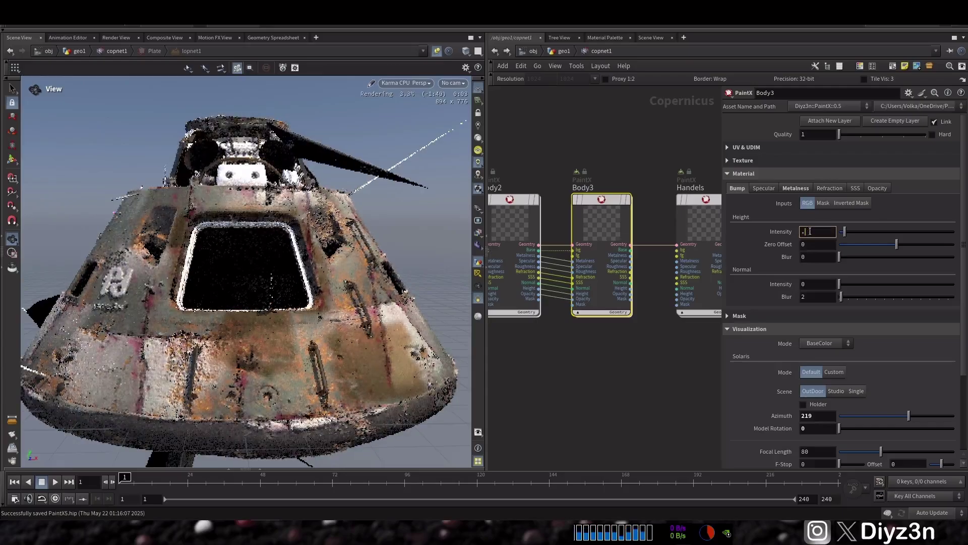
type("01")
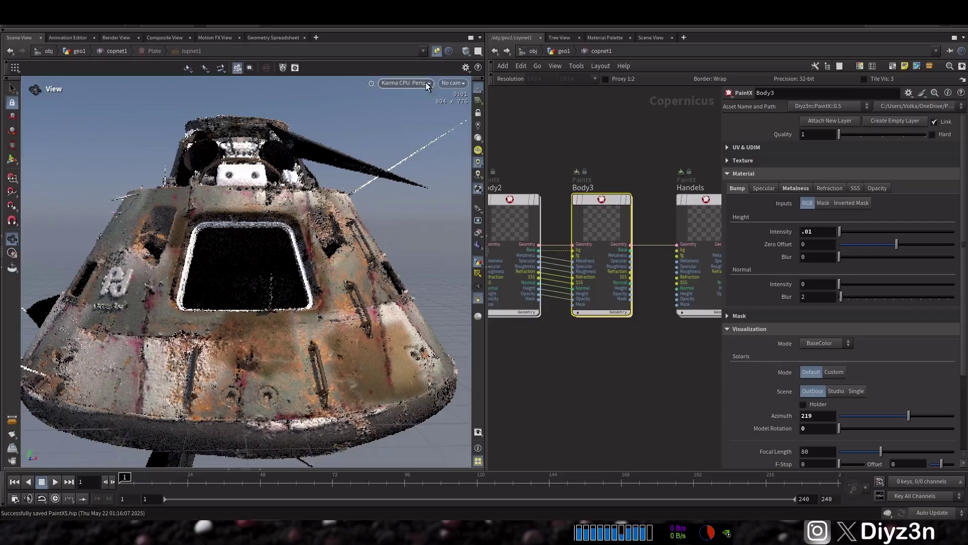
left_click(406, 83)
left_click(414, 204)
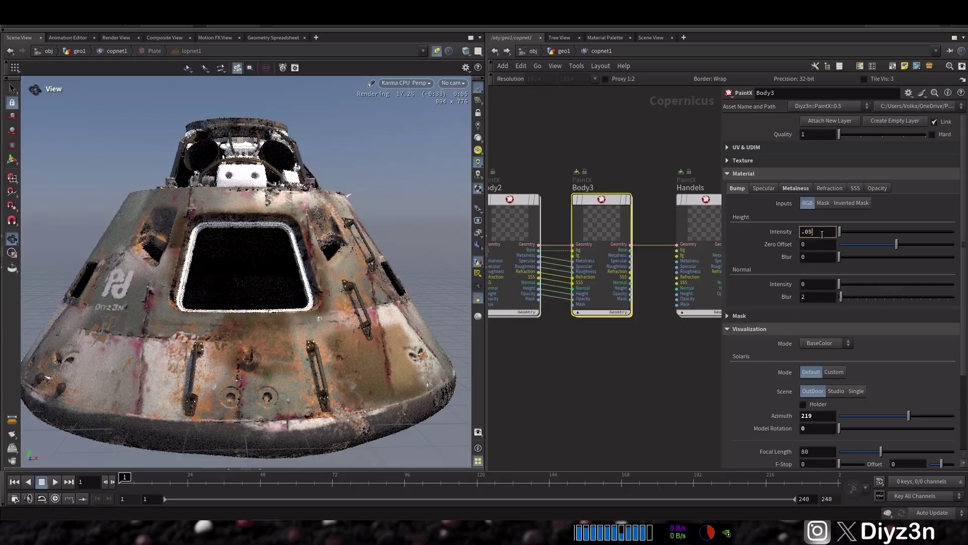
Try a bump height Intensity of 0.05 on Body3, settle on 0.02 and restart the Karma render
left_click(404, 84)
left_click(409, 204)
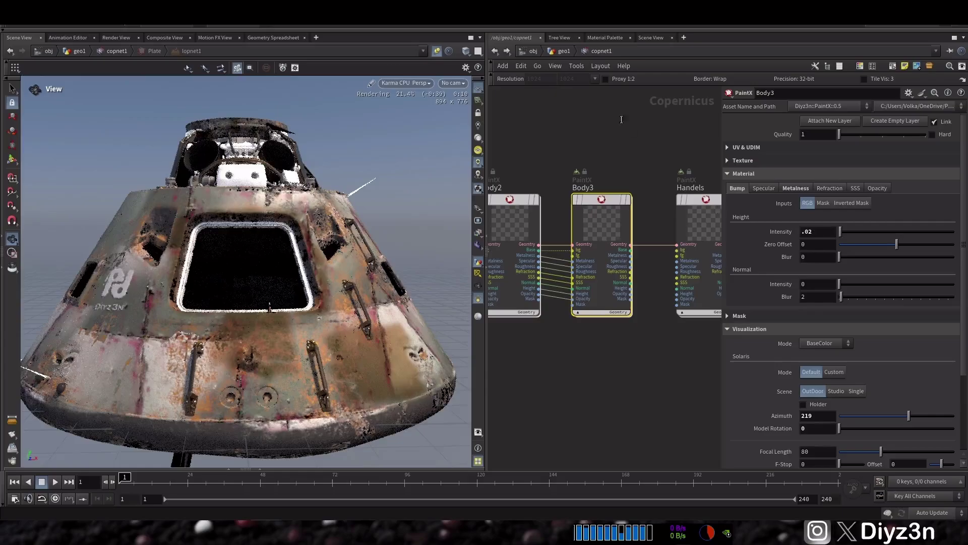
left_click(412, 83)
left_click(406, 205)
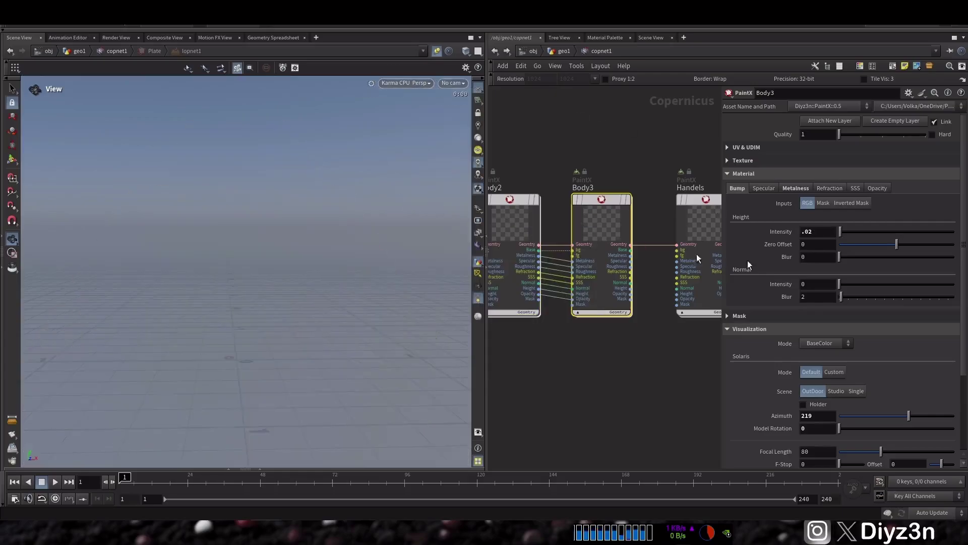
Try Body3's bump normal Intensity at 1.76 and 0.2, and set it to 0.5
left_click(816, 283)
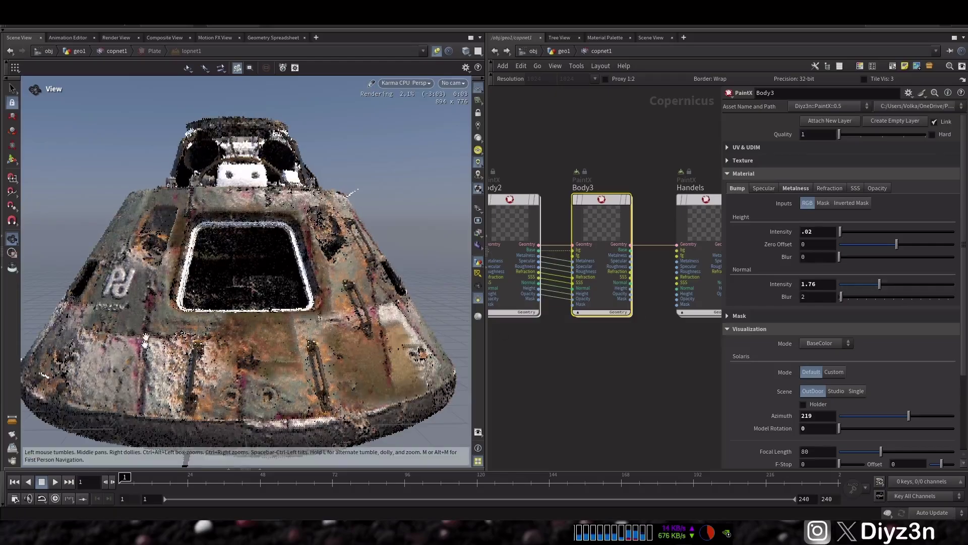
left_click(816, 284)
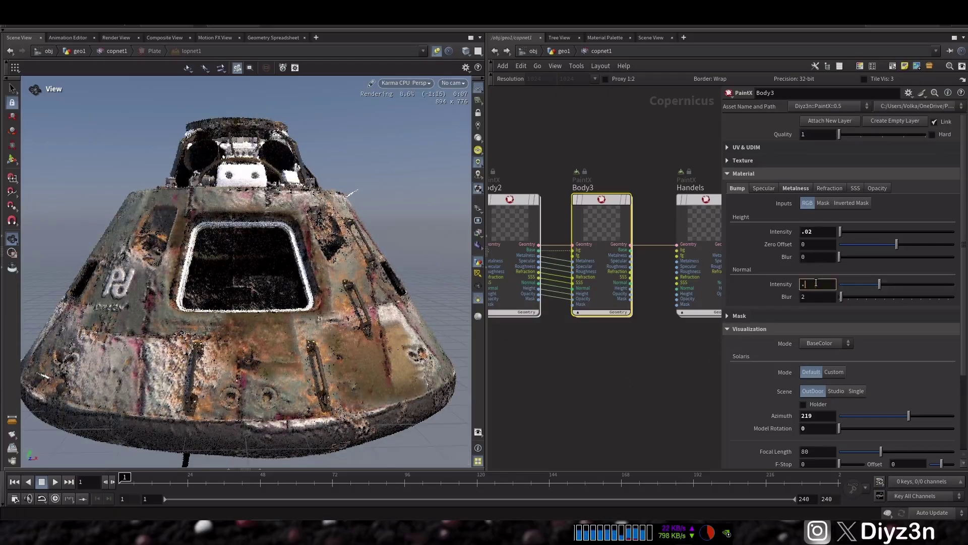
type("2")
key("Return")
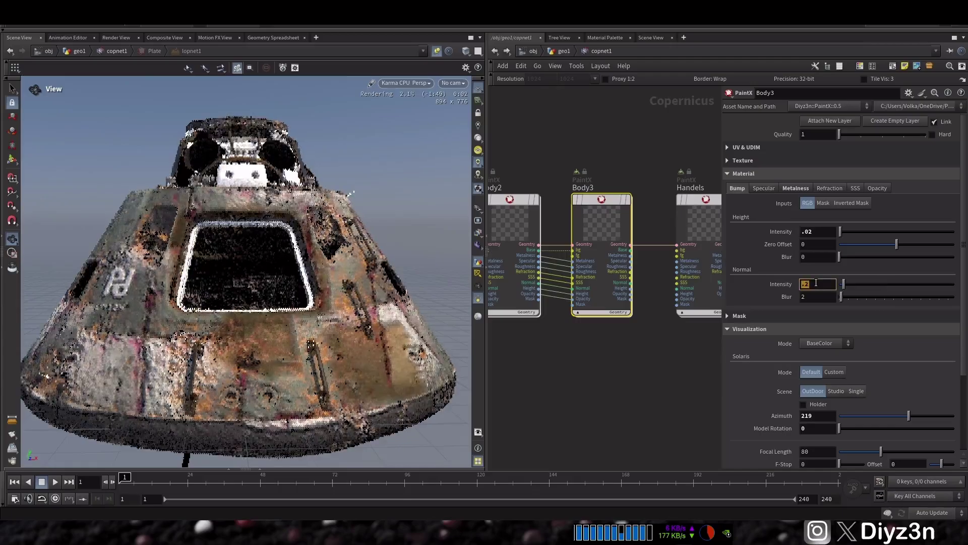
type(".5")
key("Return")
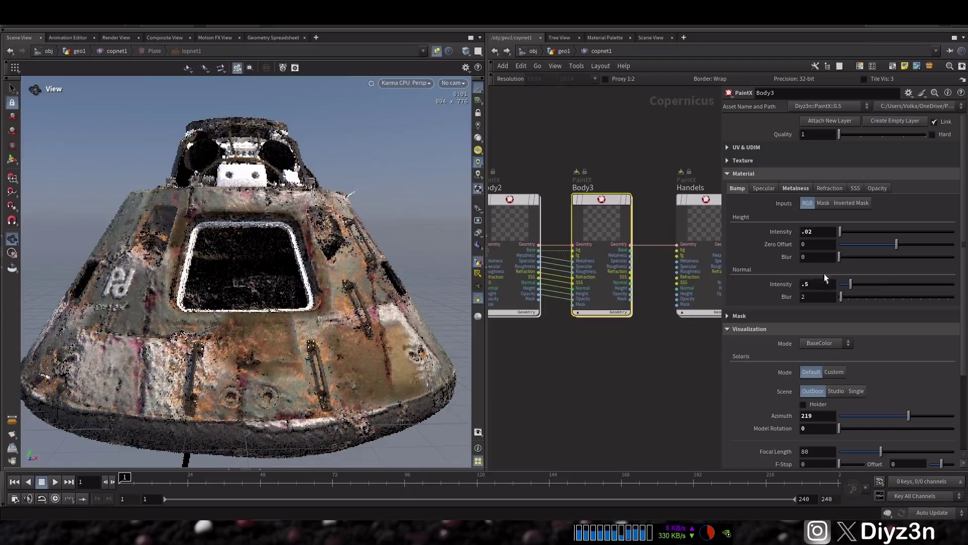
Switch the Plate layer's Solaris visualization to the Single scene and set the light Azimuth to 196
middle_click_drag(636, 169, 488, 165)
left_click(567, 231)
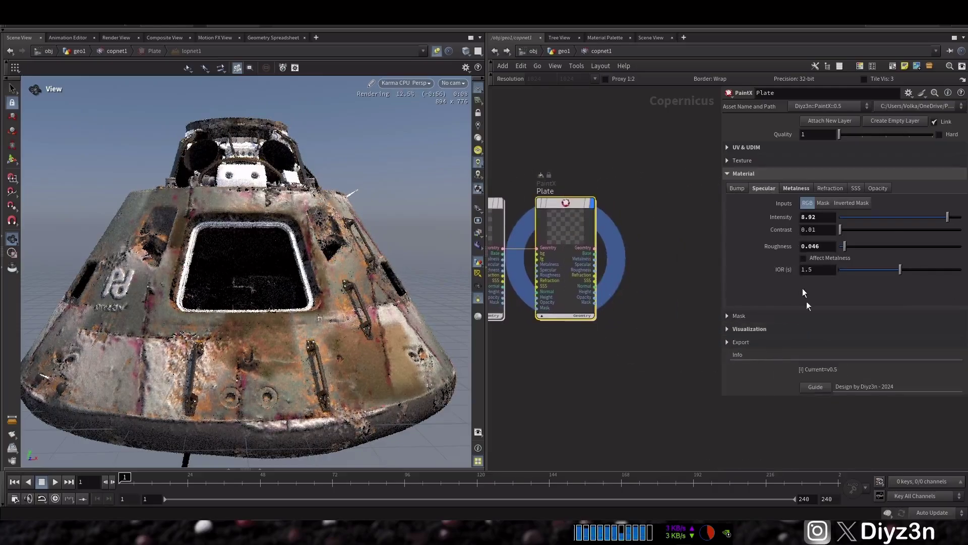
left_click(762, 174)
left_click(752, 200)
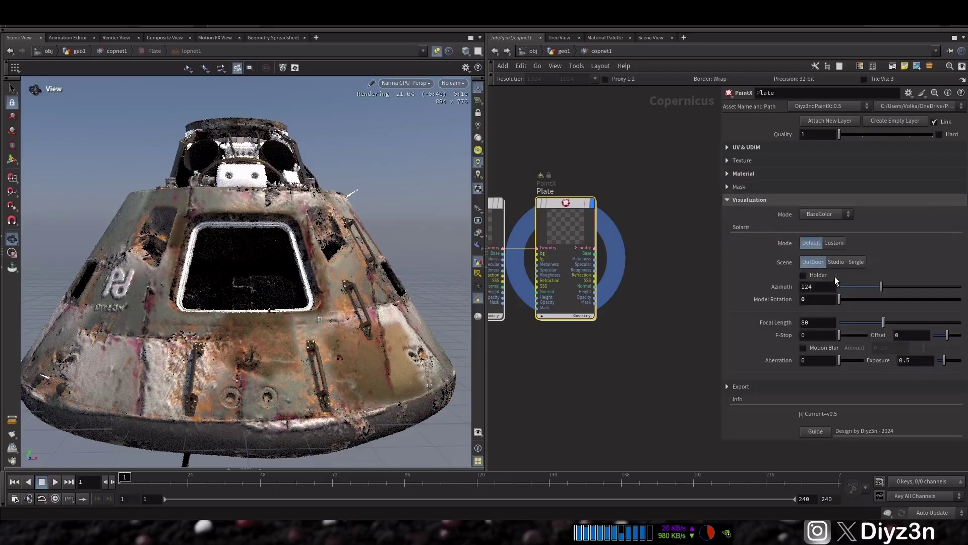
left_click(854, 262)
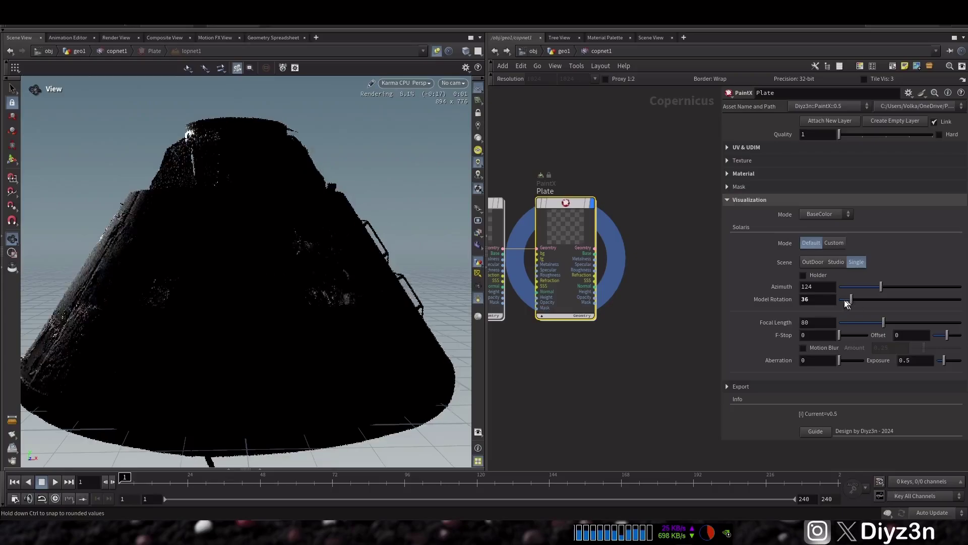
left_click(841, 287)
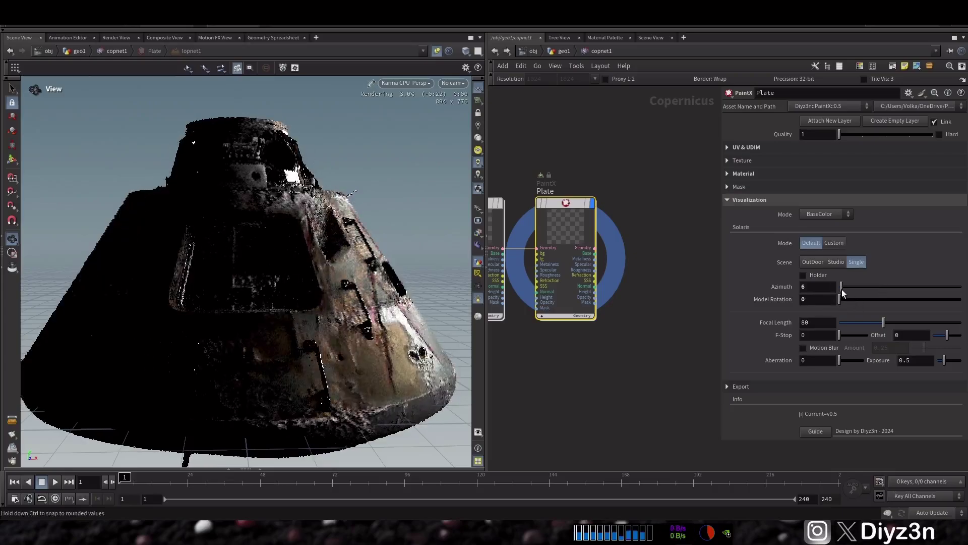
left_click_drag(855, 287, 907, 288)
Reduce the Body3 layer's bump normal Intensity to 0.05
middle_click_drag(545, 164, 772, 172)
middle_click_drag(578, 169, 601, 166)
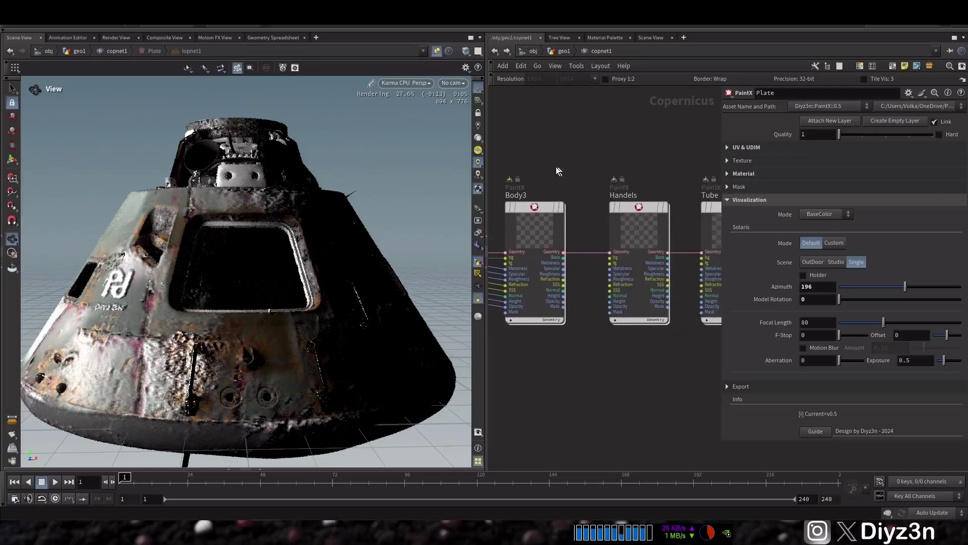
left_click(528, 284)
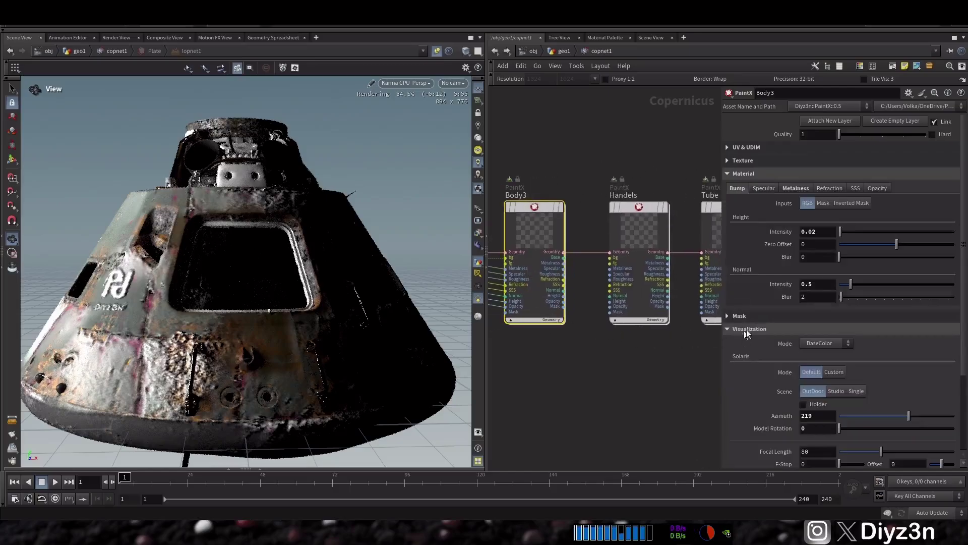
left_click(819, 280)
type(".2")
key("Return")
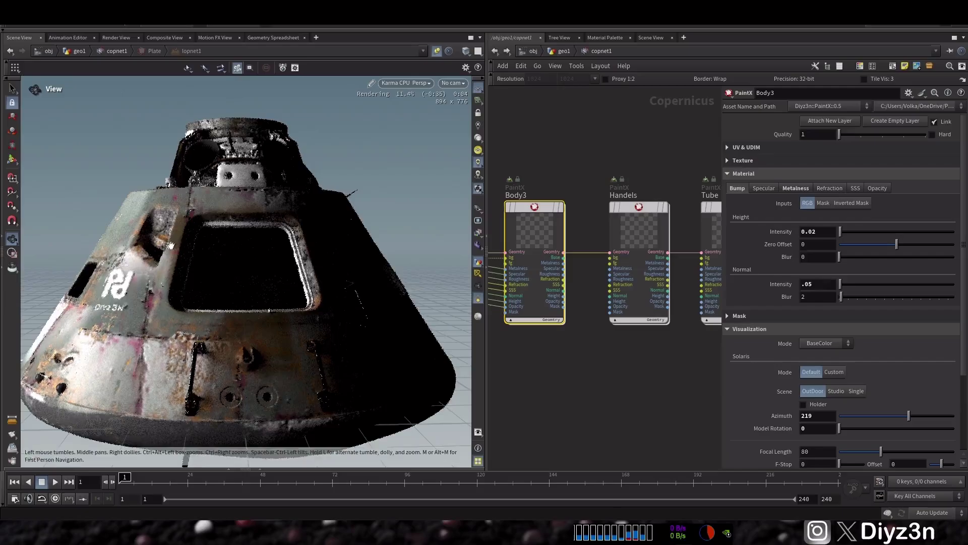
Set Body3's specular Roughness to 0.04 and specular Intensity to 2.11
middle_click_drag(680, 146, 705, 190)
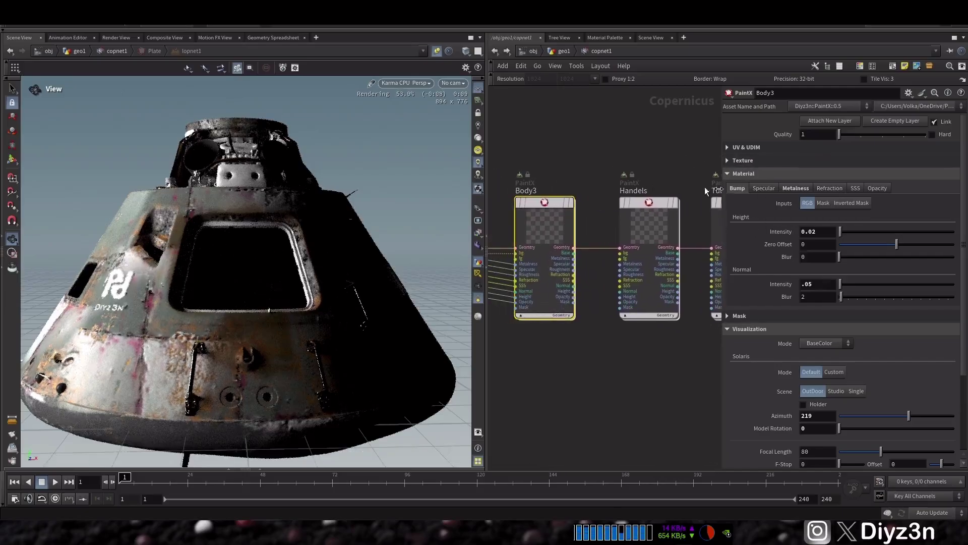
left_click(775, 188)
left_click(862, 217)
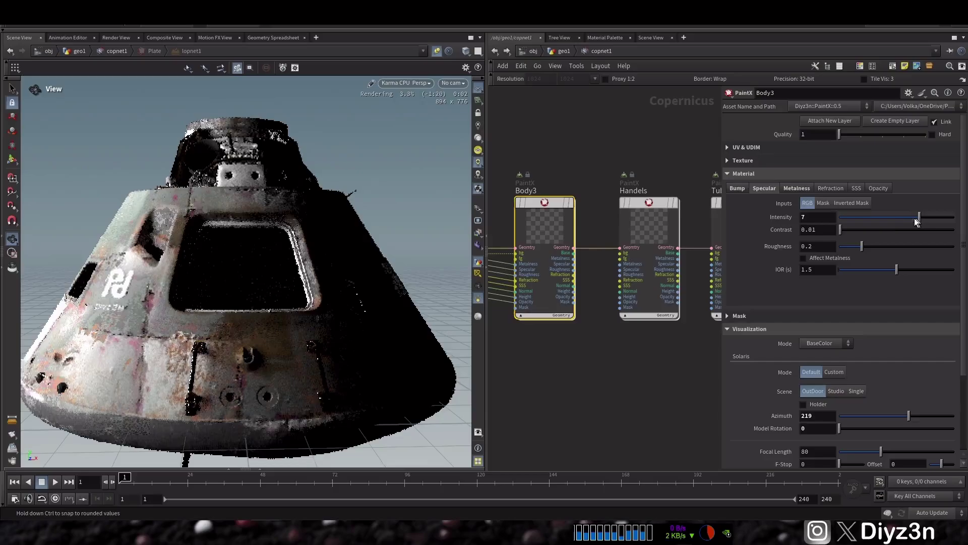
left_click_drag(855, 247, 844, 247)
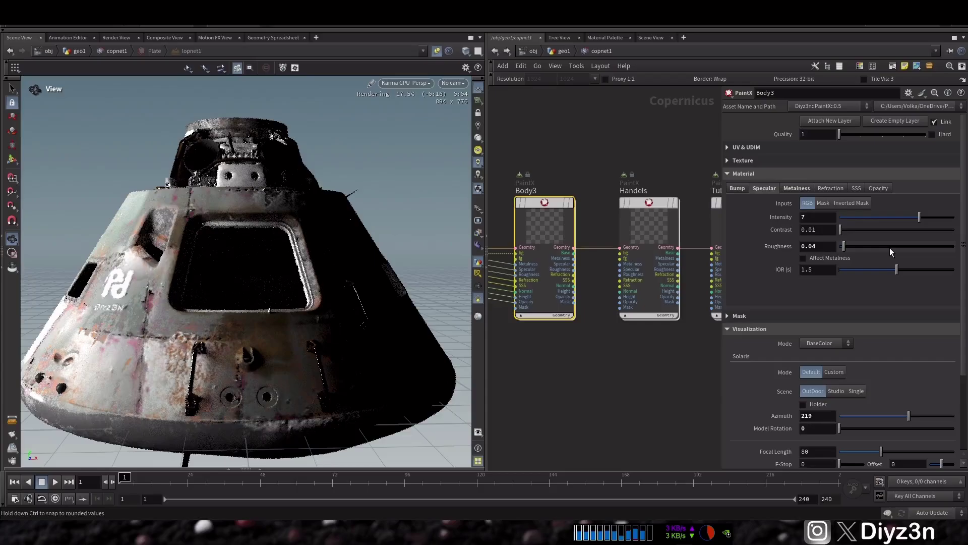
left_click_drag(887, 217, 864, 219)
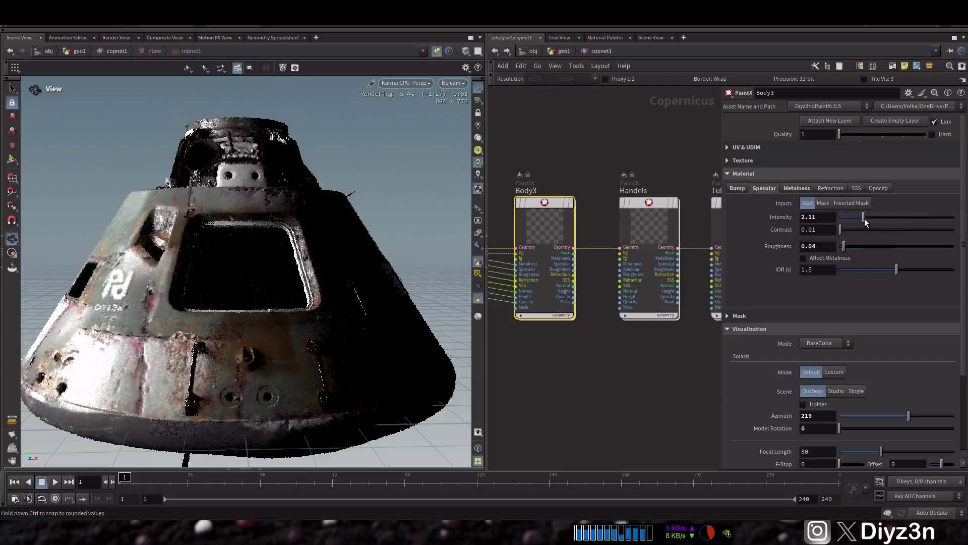
Switch the Plate layer's Solaris visualization to the OutDoor scene and set the light Azimuth to 267
middle_click_drag(661, 174, 540, 147)
left_click(620, 286)
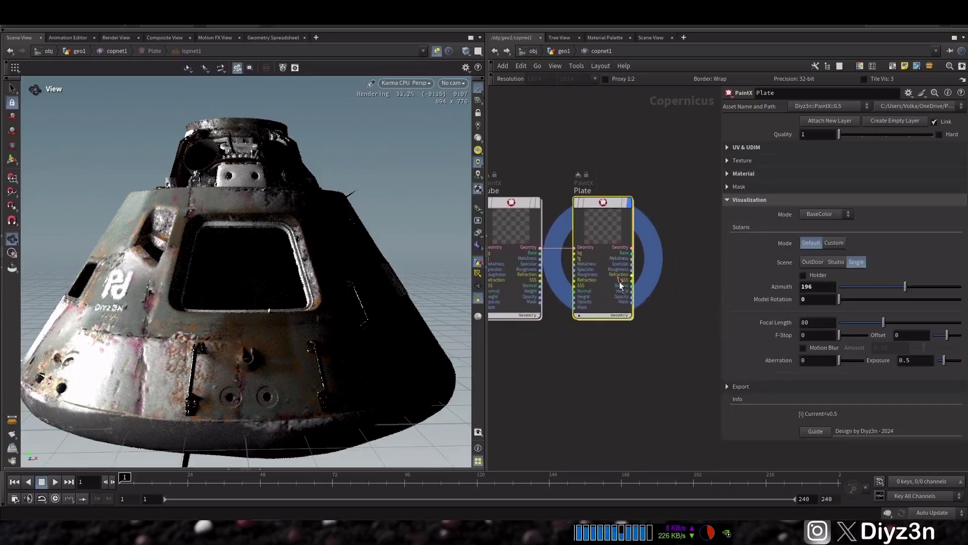
left_click(814, 263)
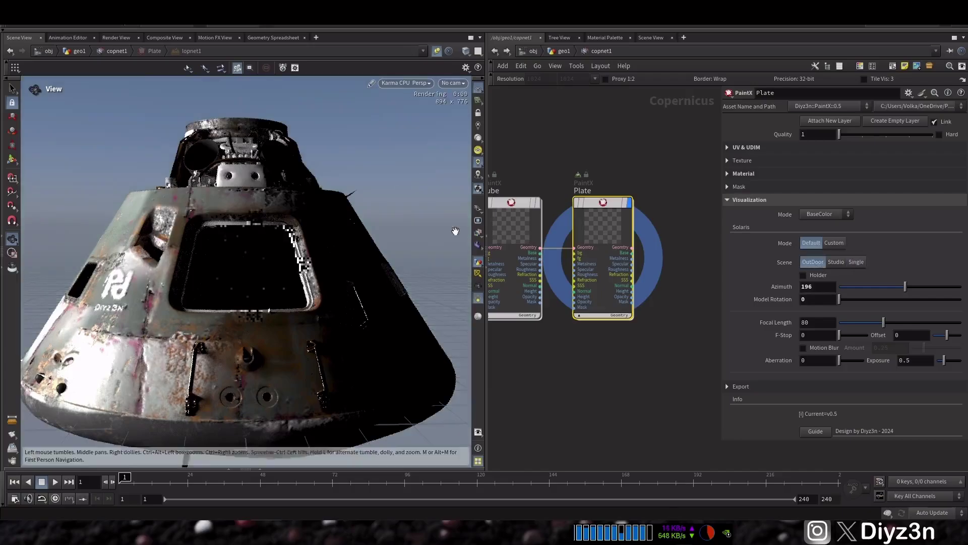
left_click_drag(839, 287, 930, 285)
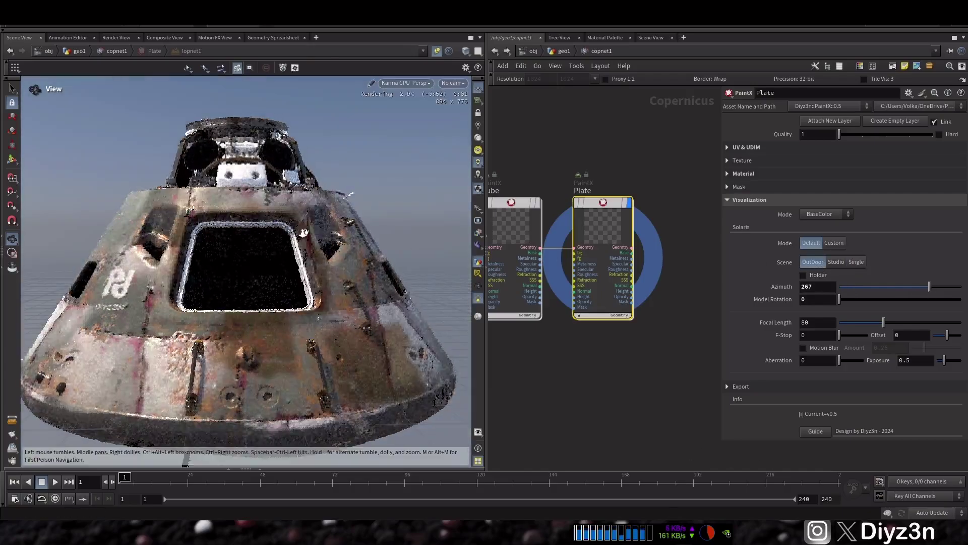
left_click_drag(253, 236, 257, 256)
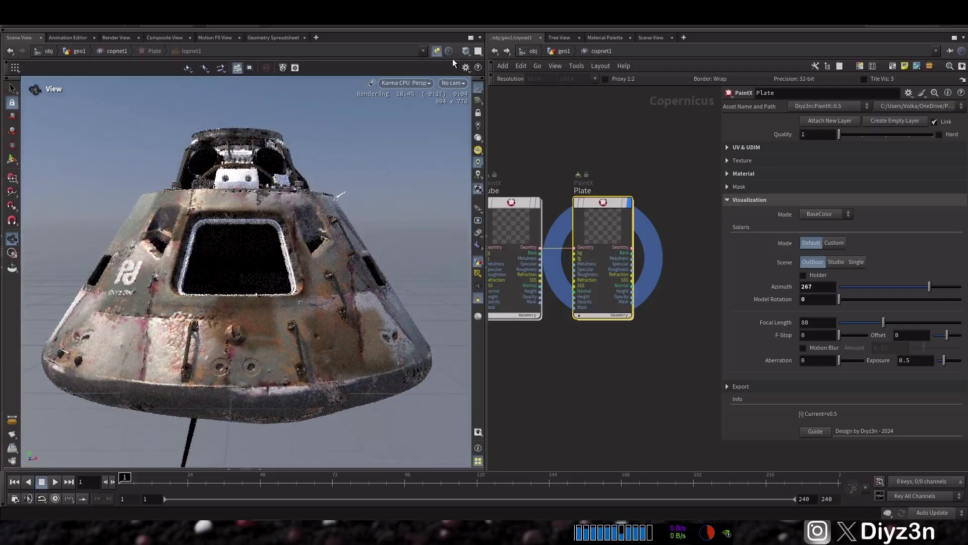
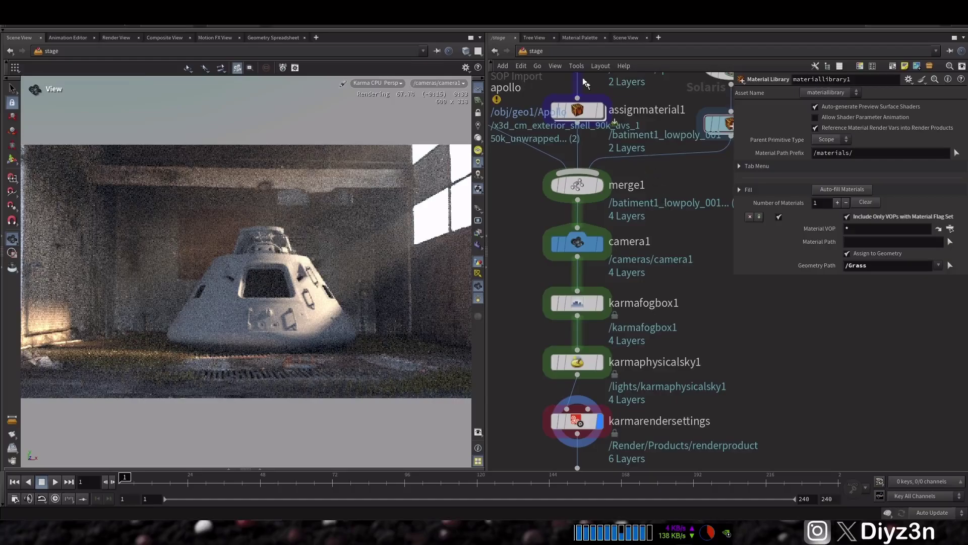
Examine the meshes under the apollo prim in the stage's scene graph
left_click(530, 52)
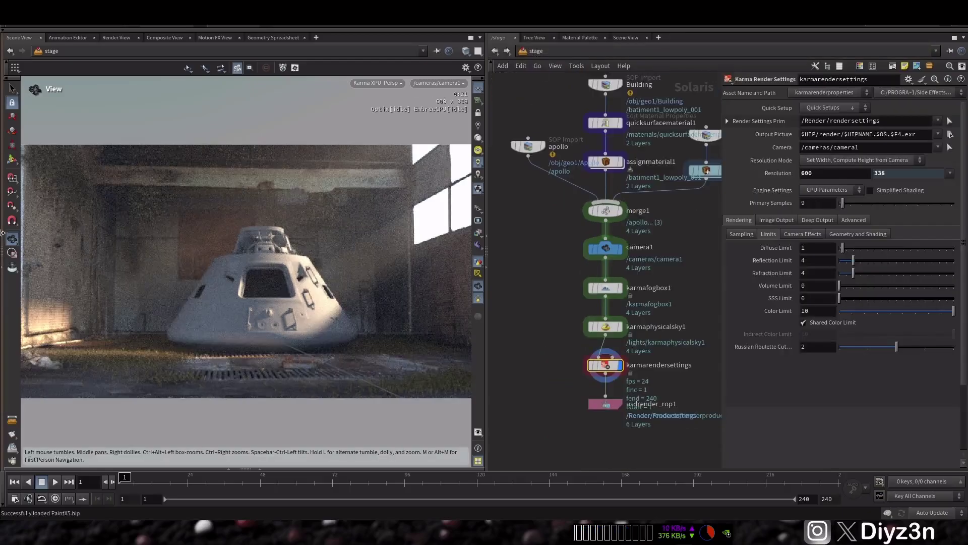
left_click(2, 232)
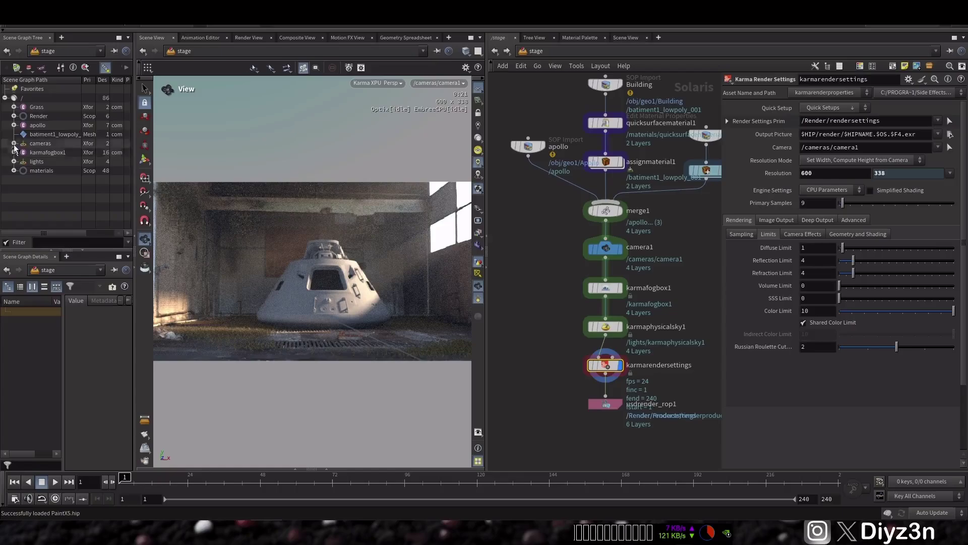
left_click(14, 125)
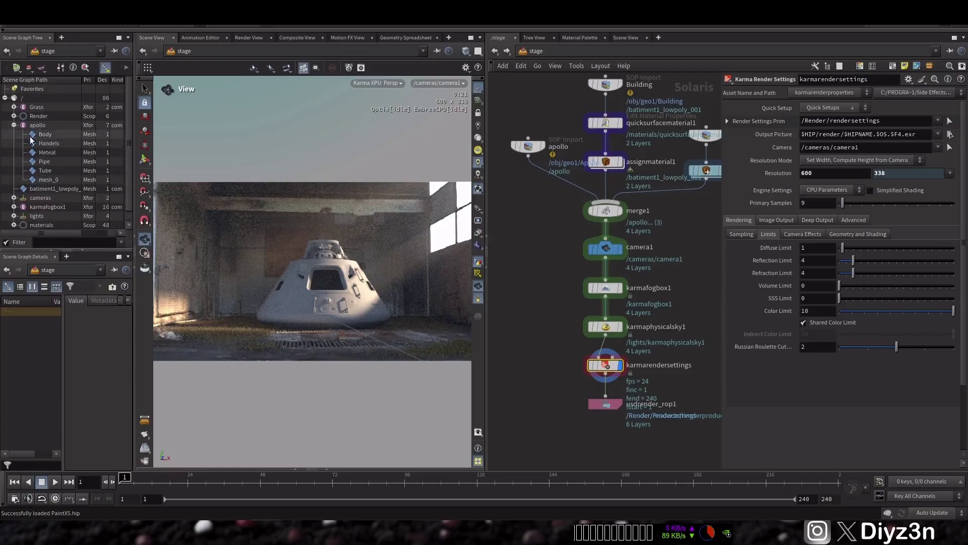
left_click(14, 126)
Enter the Plate layer's internal Solaris network and examine the meshes under SOP_2 in its scene graph
left_click(492, 51)
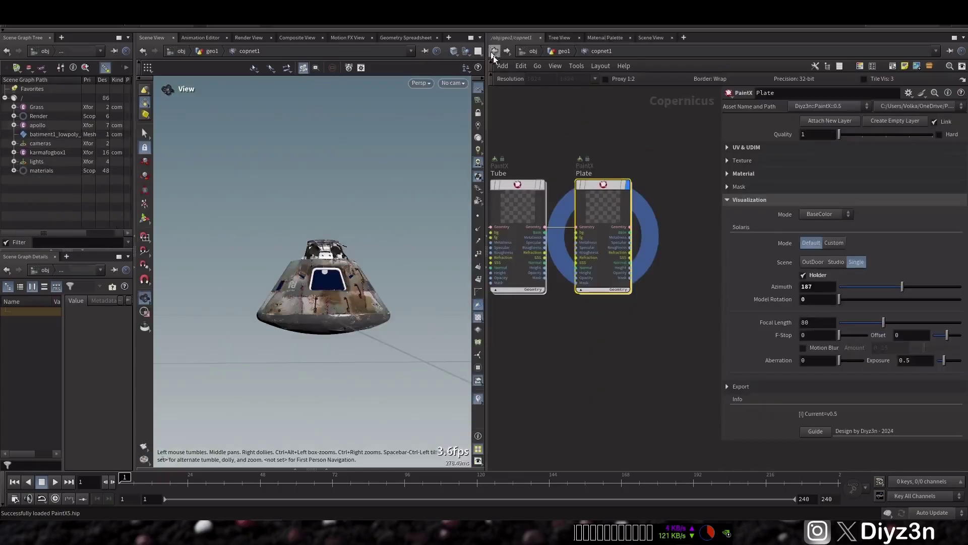
double_click(604, 186)
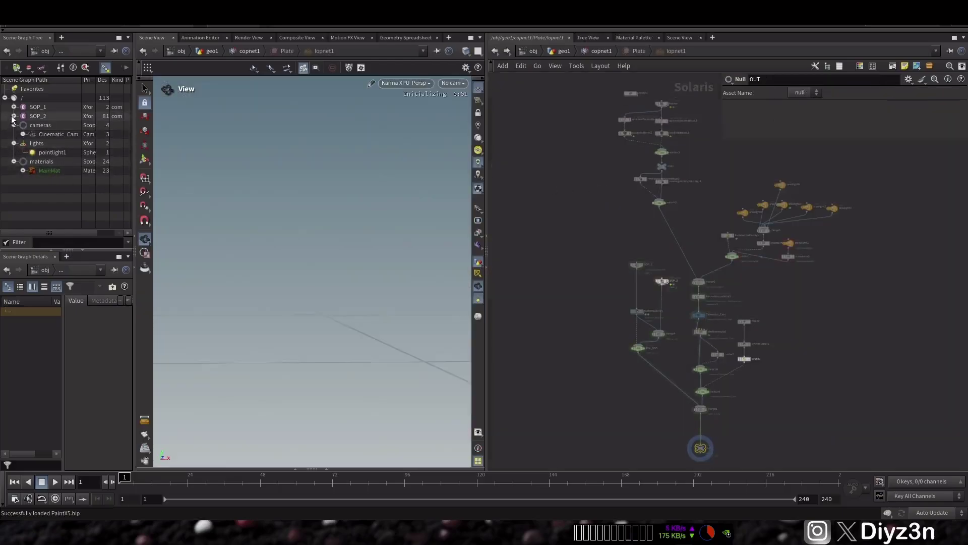
left_click(14, 116)
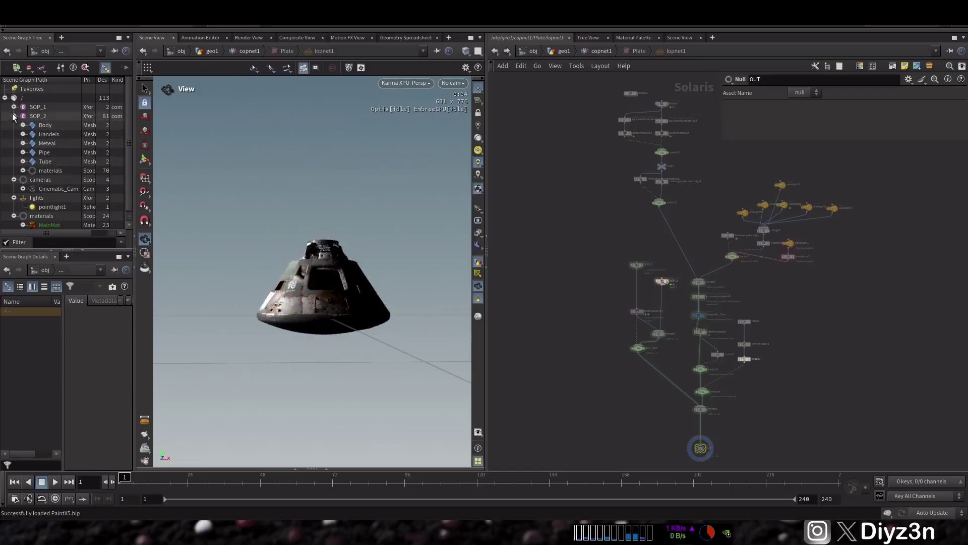
left_click(495, 50)
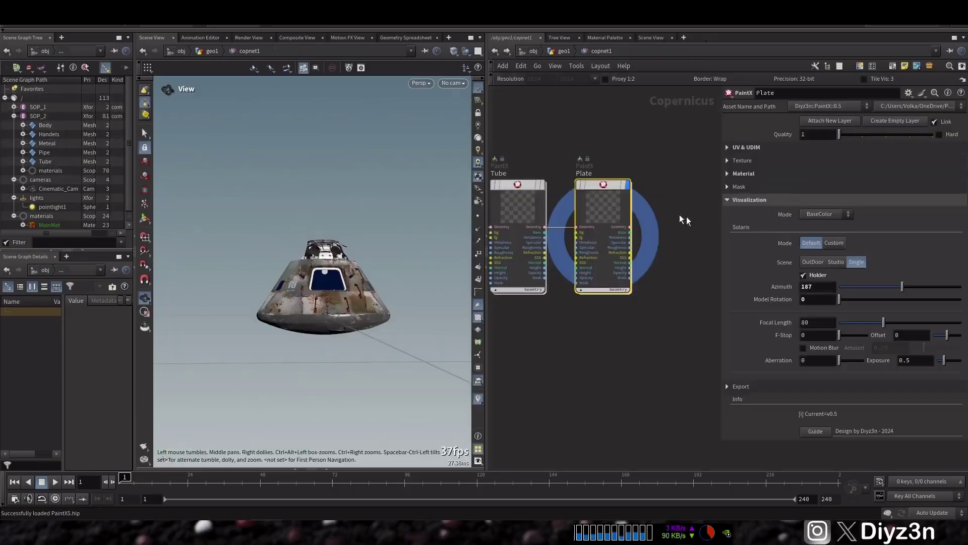
Switch the Plate layer's Solaris mode to Custom and set its LOP Path to /stage/karmarendersettings
left_click(834, 244)
left_click(891, 269)
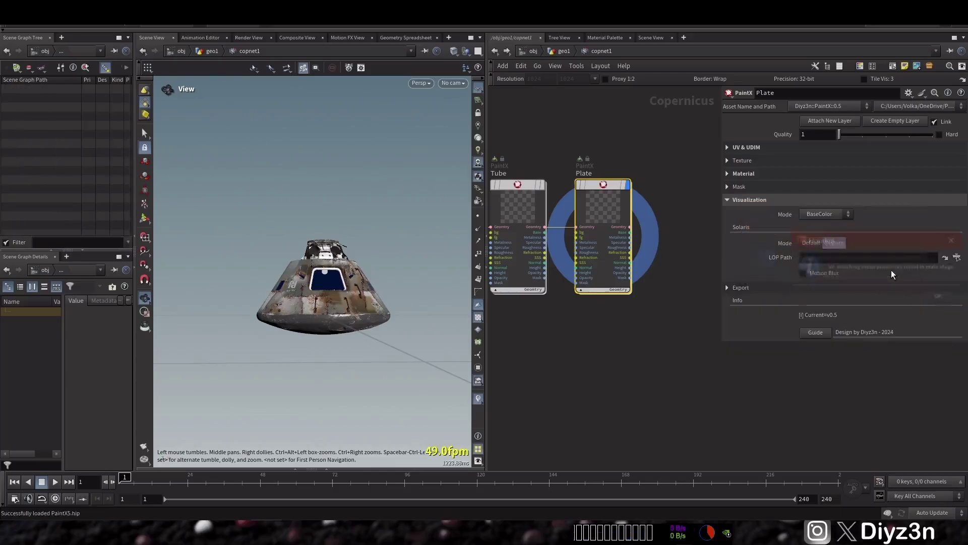
left_click(891, 269)
left_click(956, 258)
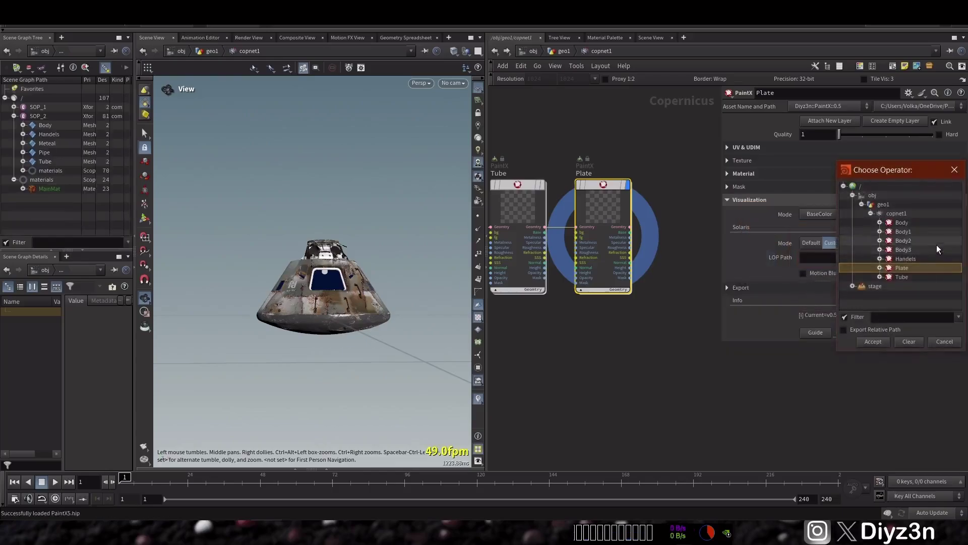
left_click(544, 264)
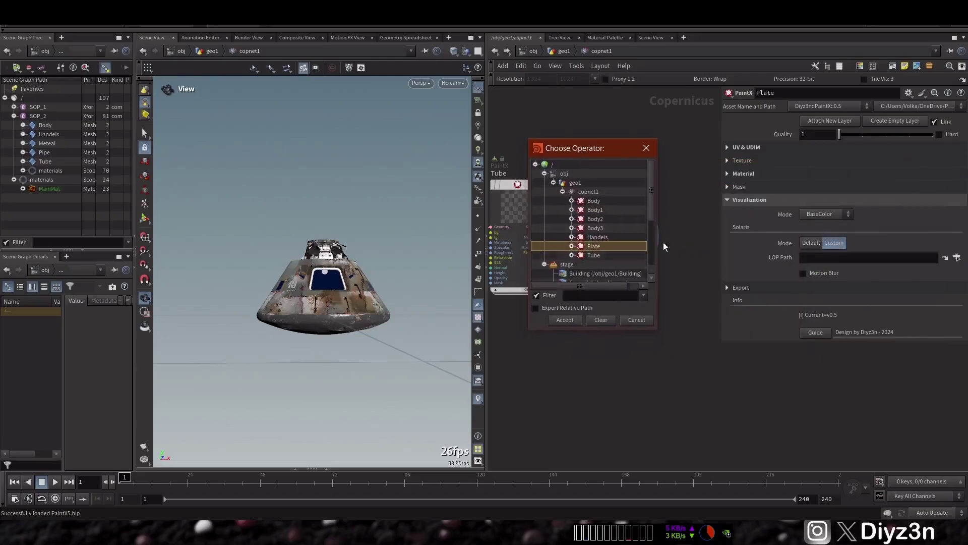
left_click_drag(653, 209, 641, 274)
left_click(590, 250)
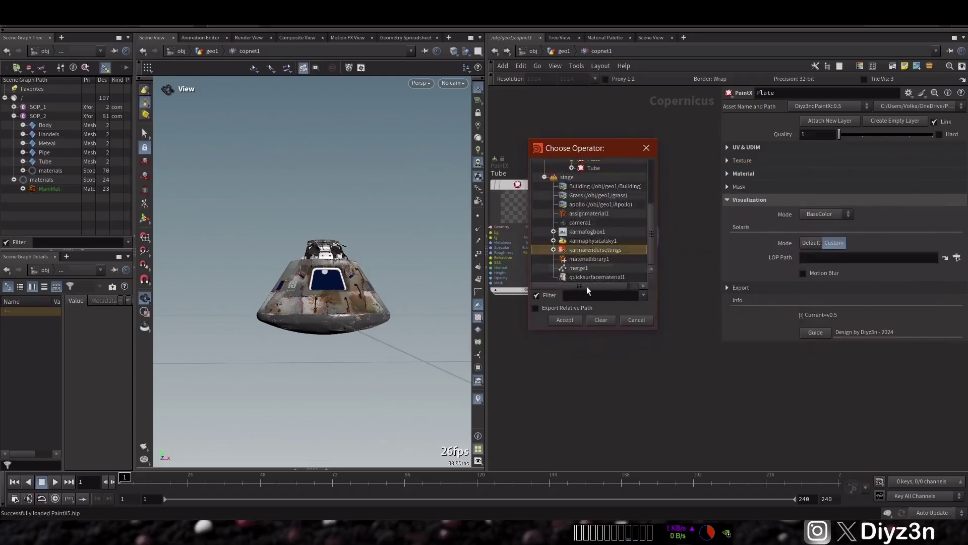
left_click(565, 321)
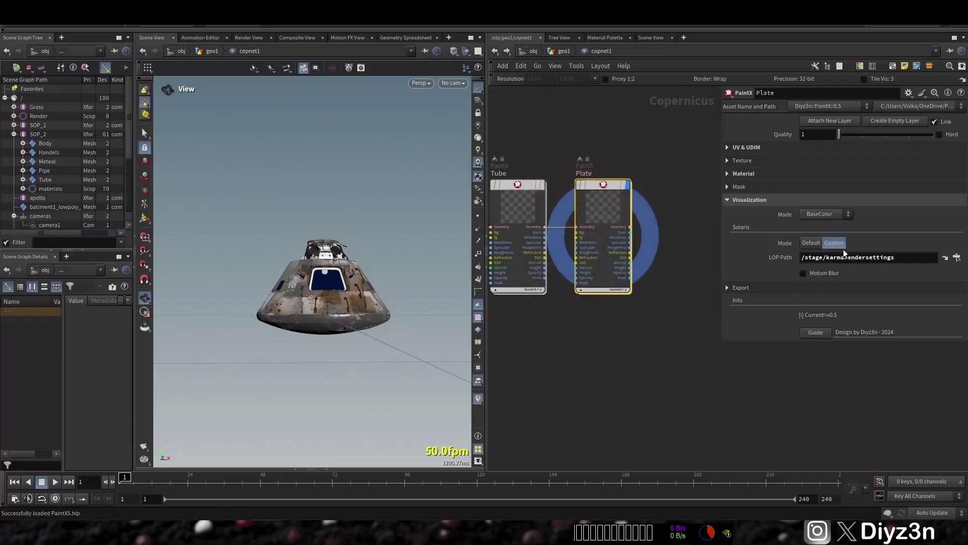
Show the Plate layer's Solaris network through /cameras/camera1, keep that render view fixed, and return to the layer network
double_click(603, 190)
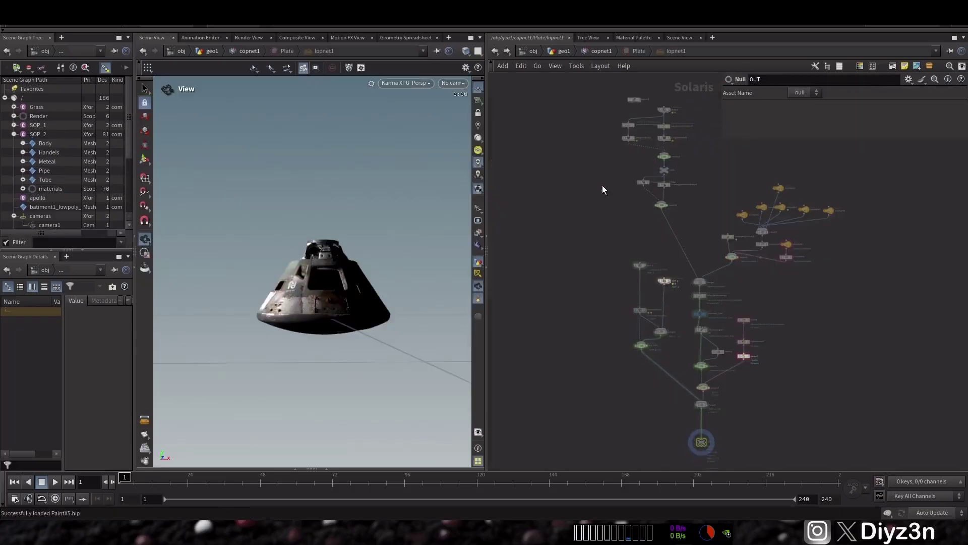
left_click(133, 235)
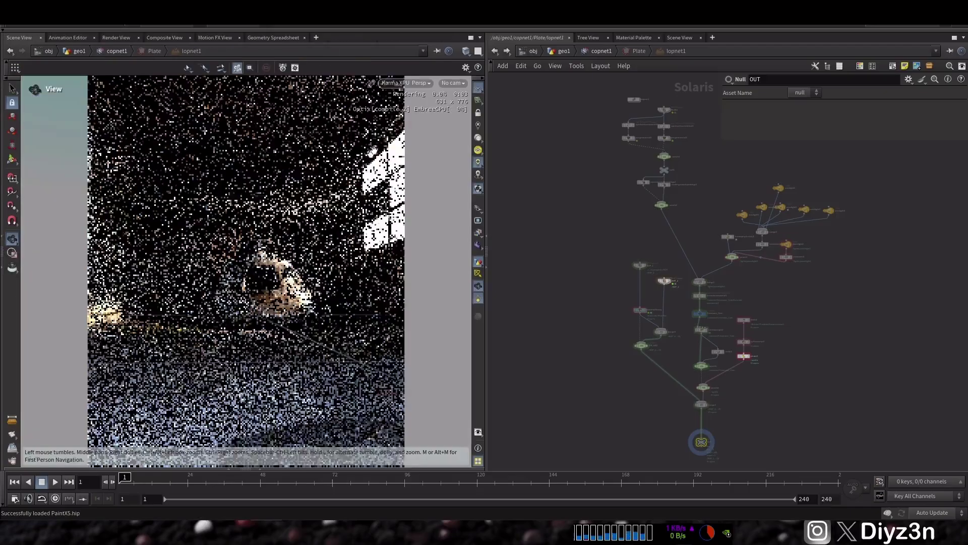
left_click(451, 84)
left_click(460, 104)
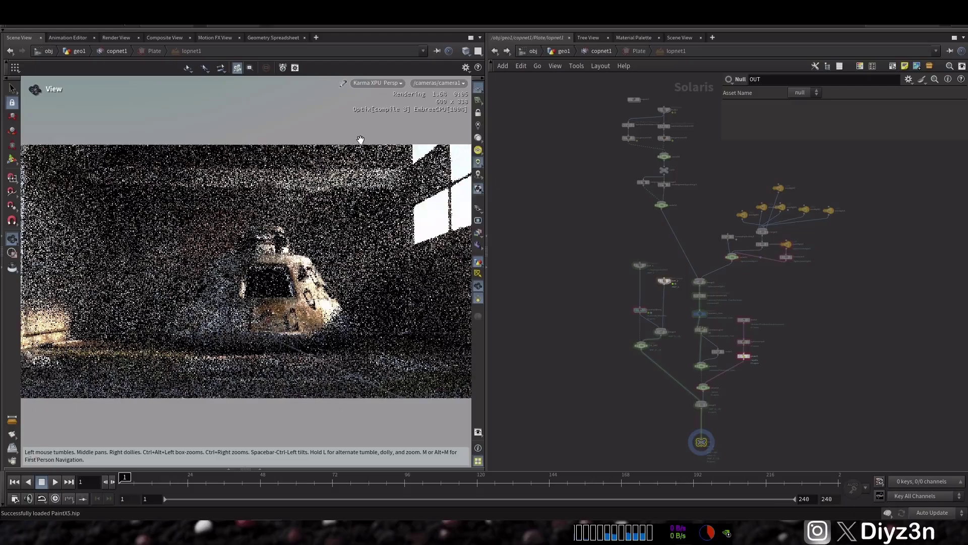
left_click(437, 51)
left_click(495, 51)
Set the Body2 layer's texture Mode to Over
middle_click_drag(568, 154, 668, 157)
scroll(631, 153, "down", 4)
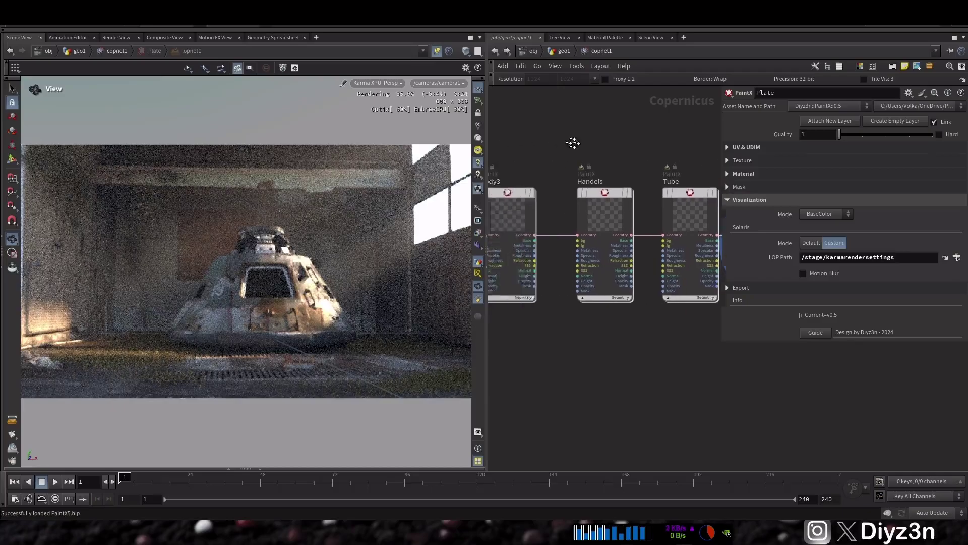
left_click(625, 199)
left_click(570, 202)
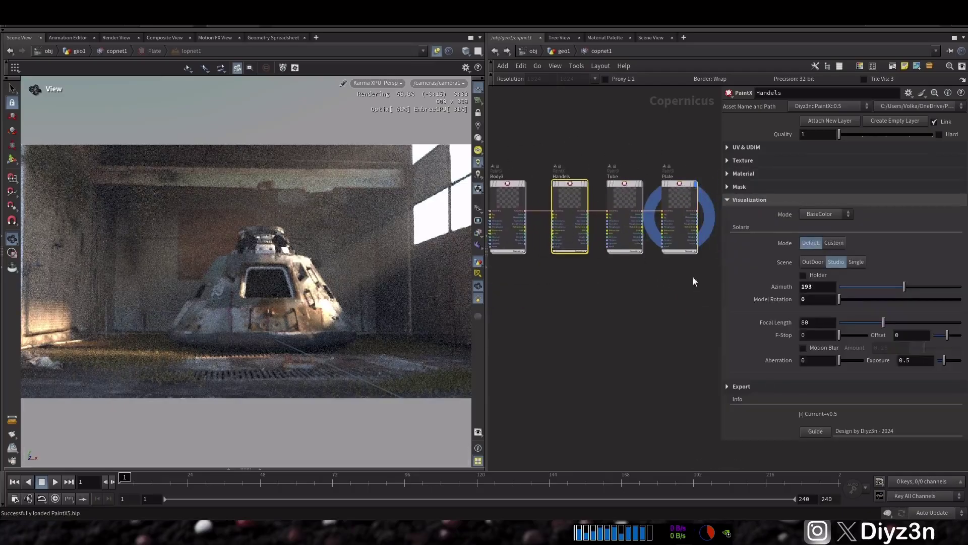
middle_click_drag(540, 138, 665, 165)
scroll(665, 169, "up", 4)
middle_click_drag(542, 185, 573, 147)
left_click(607, 228)
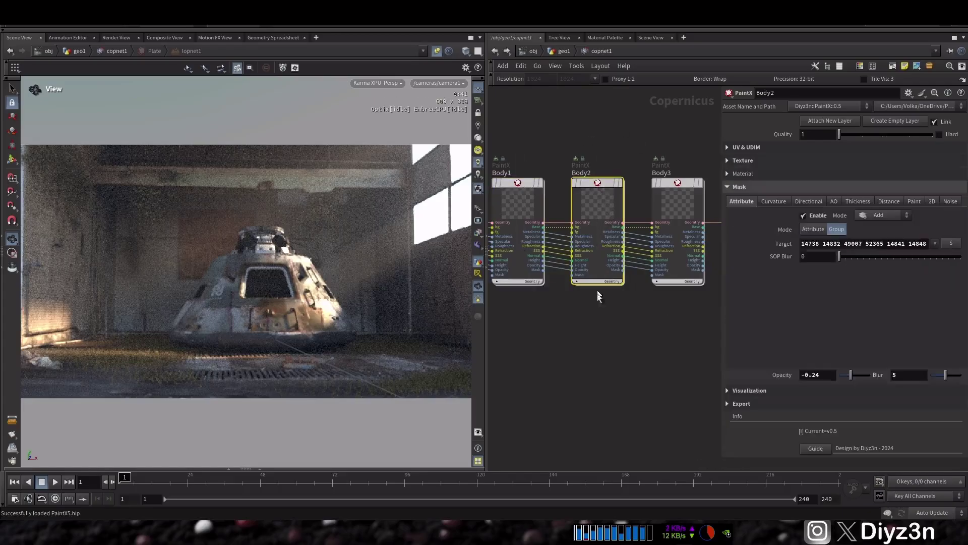
left_click(743, 160)
left_click(825, 176)
left_click(825, 193)
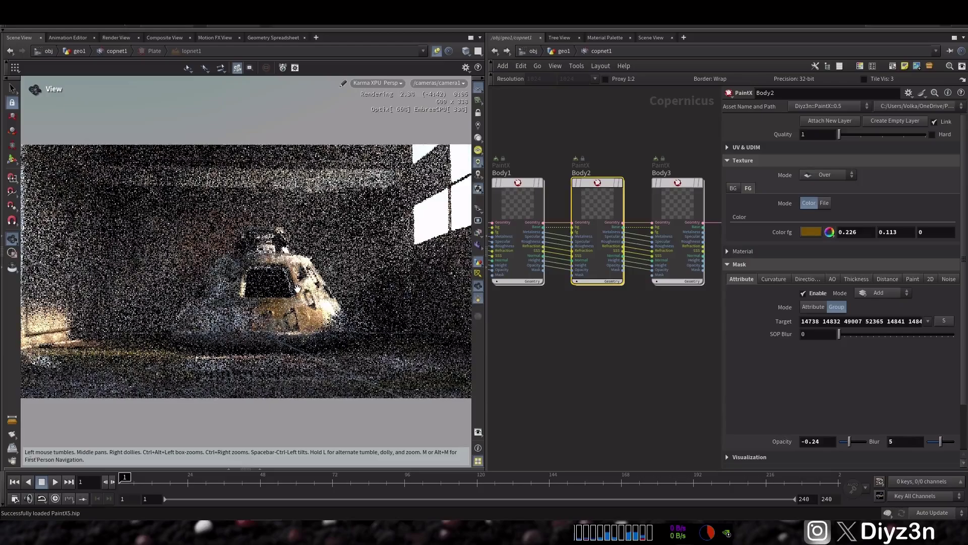
Set Body2's foreground color to green (0, 0.5, 0) and switch the viewport renderer to Karma CPU
left_click(817, 235)
left_click(843, 173)
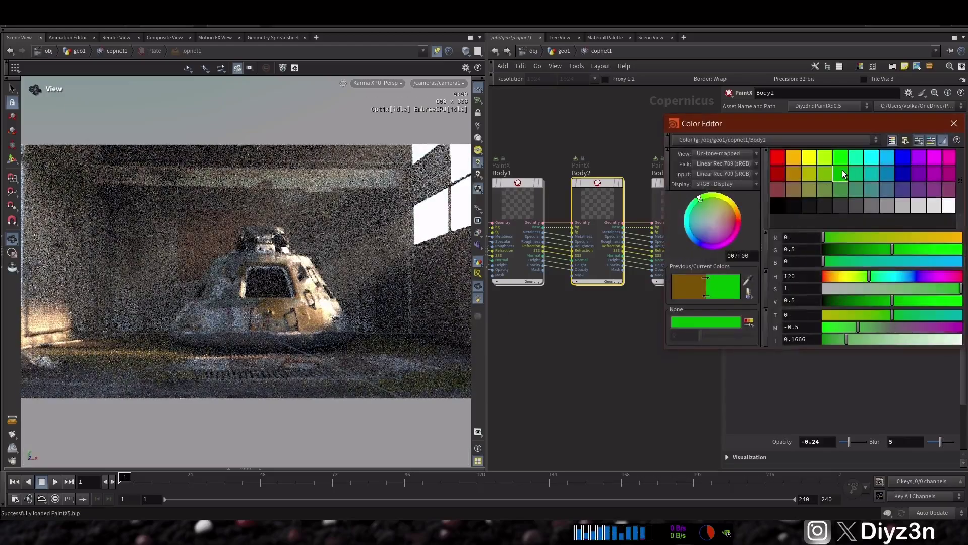
left_click(955, 123)
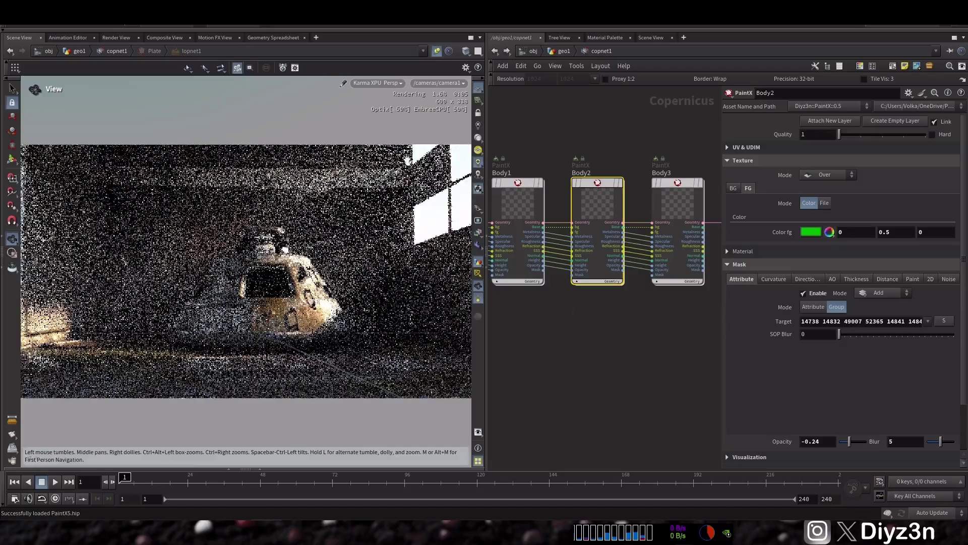
left_click(378, 83)
left_click(379, 131)
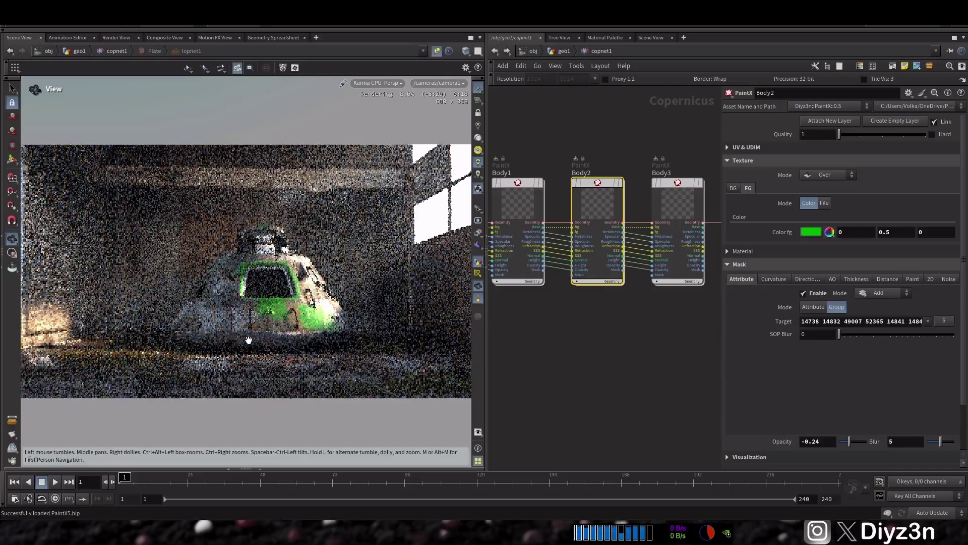
Change Body2's foreground color to a muted green (0.1875, 0.3, 0.075) and restart the render
left_click(810, 233)
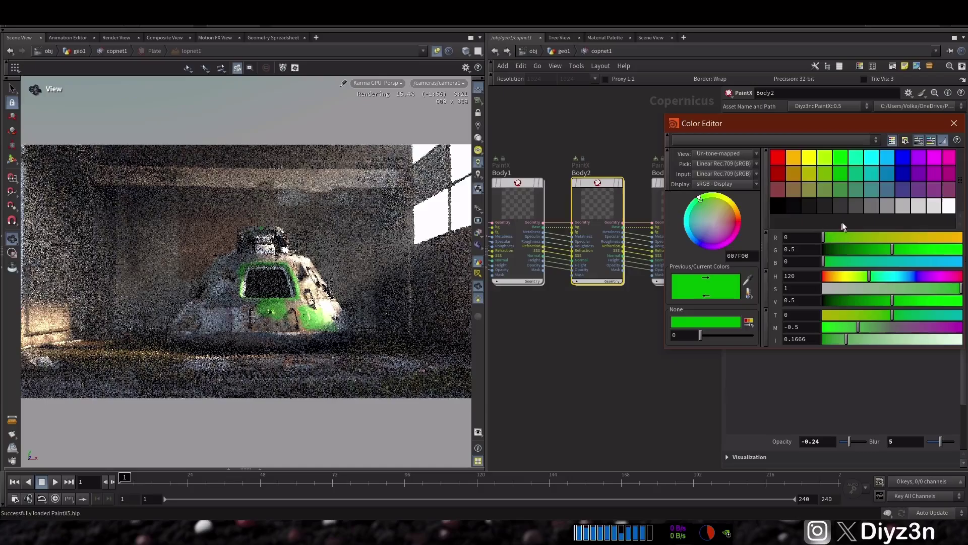
left_click(824, 191)
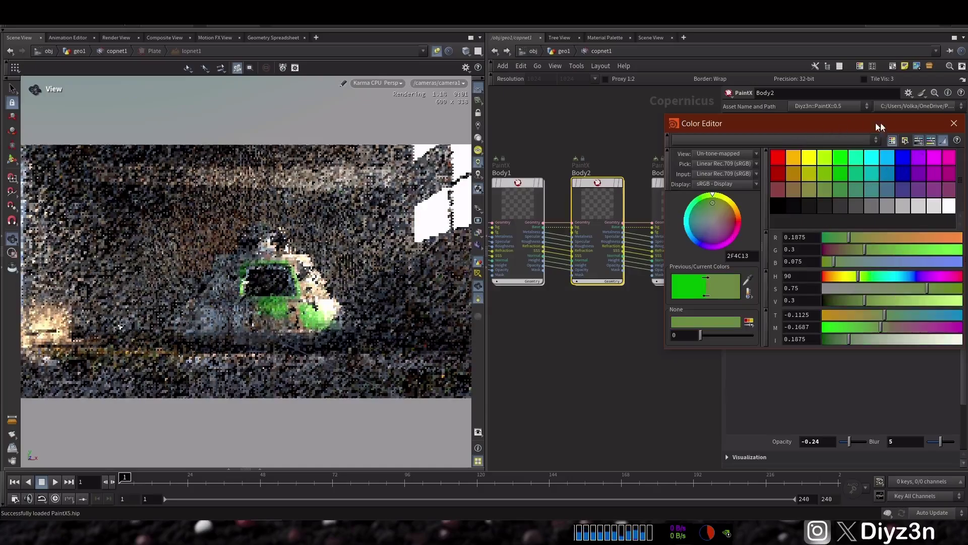
left_click(953, 126)
left_click(385, 85)
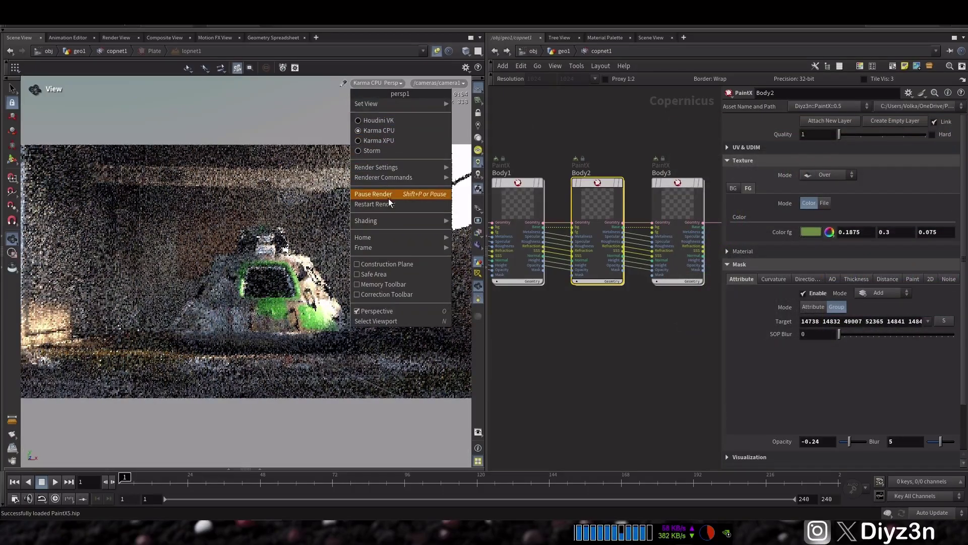
left_click(388, 203)
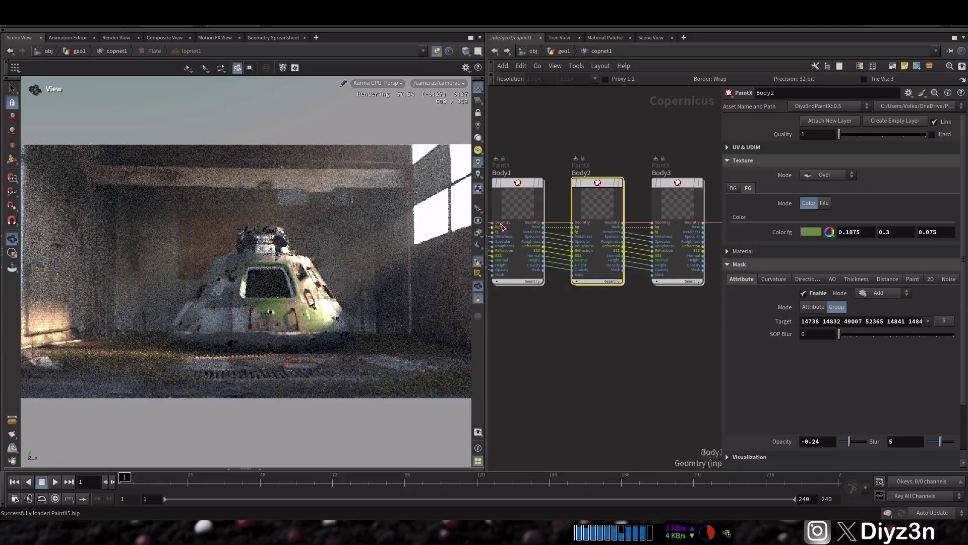
Set the Karma render resolution width to 1500 and enlarge the view to check the render
left_click(487, 268)
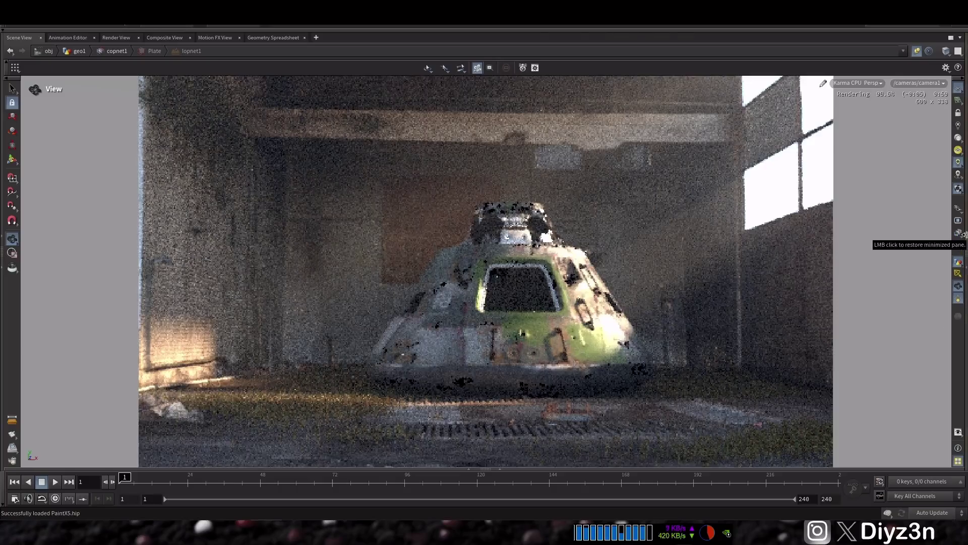
left_click(963, 234)
type("1500")
key("Return")
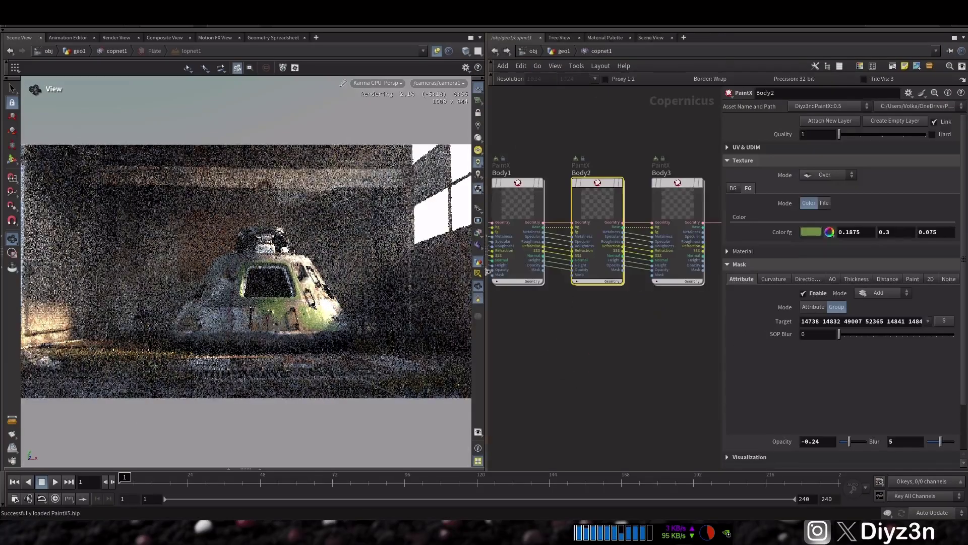
left_click(487, 247)
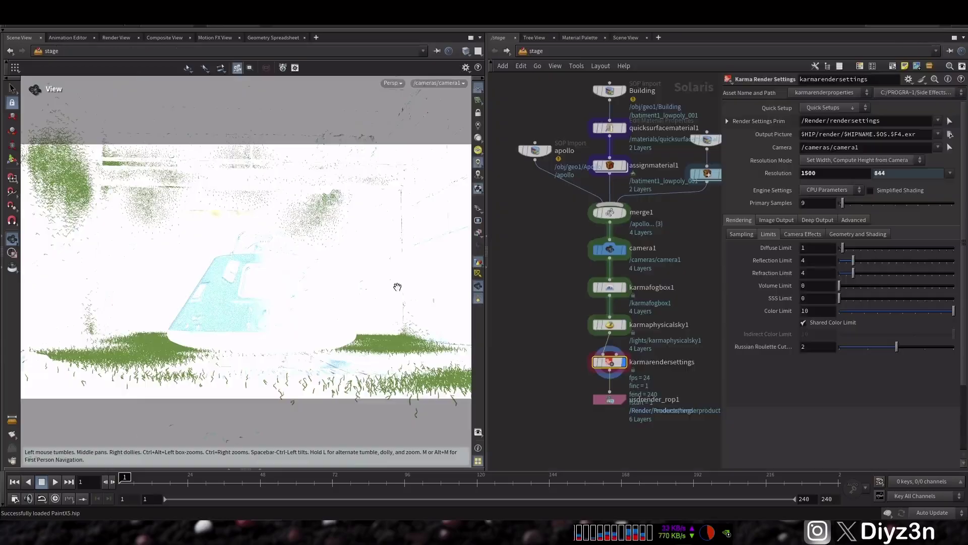
Create a COP network in the stage, enter it and add a Slap Comp Block to load the render
key("Tab")
key("Escape")
key("Tab")
type("cop")
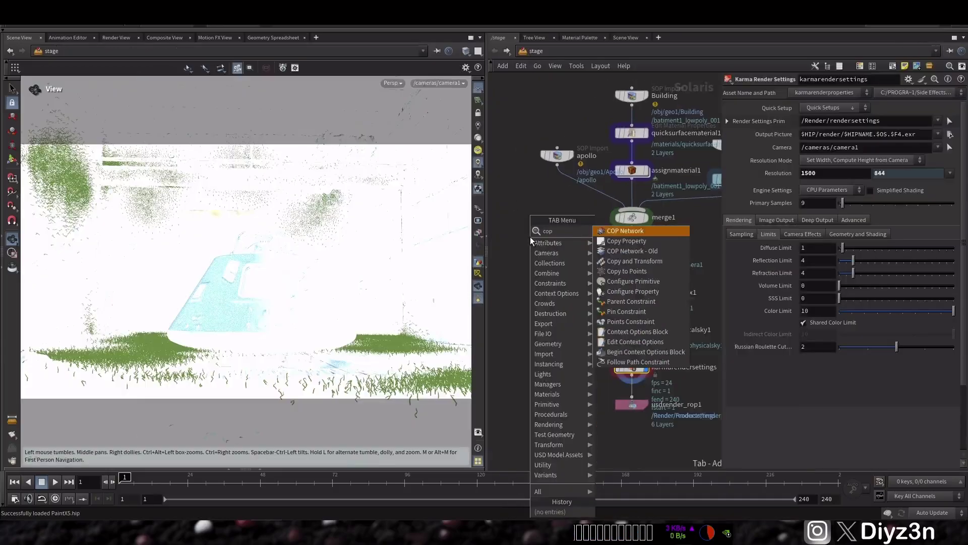
left_click(625, 231)
left_click(561, 261)
double_click(560, 260)
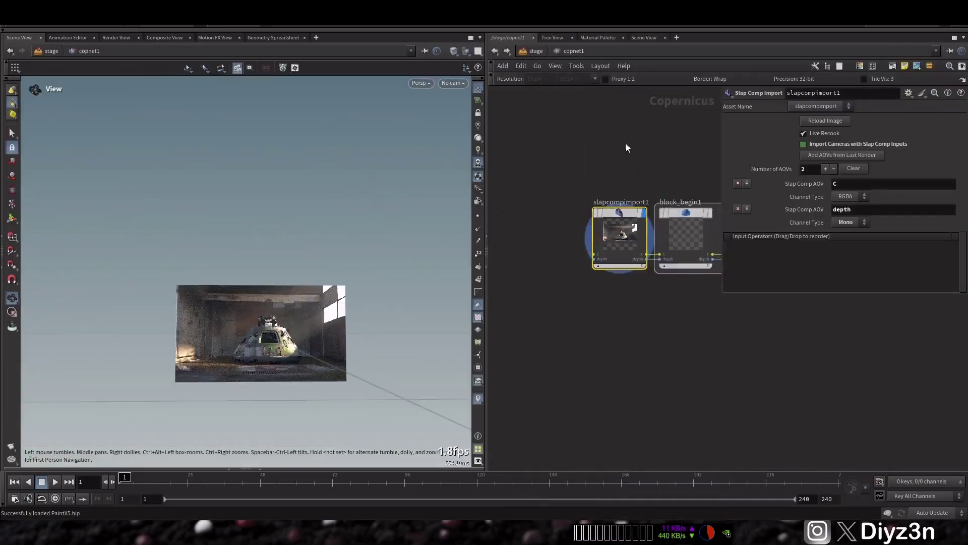
Insert a Glow node inside the Slap Comp block with threshold 0.27, brightness 0.54 and saturation 1.726
scroll(568, 218, "up", 3)
key("Tab")
type("g")
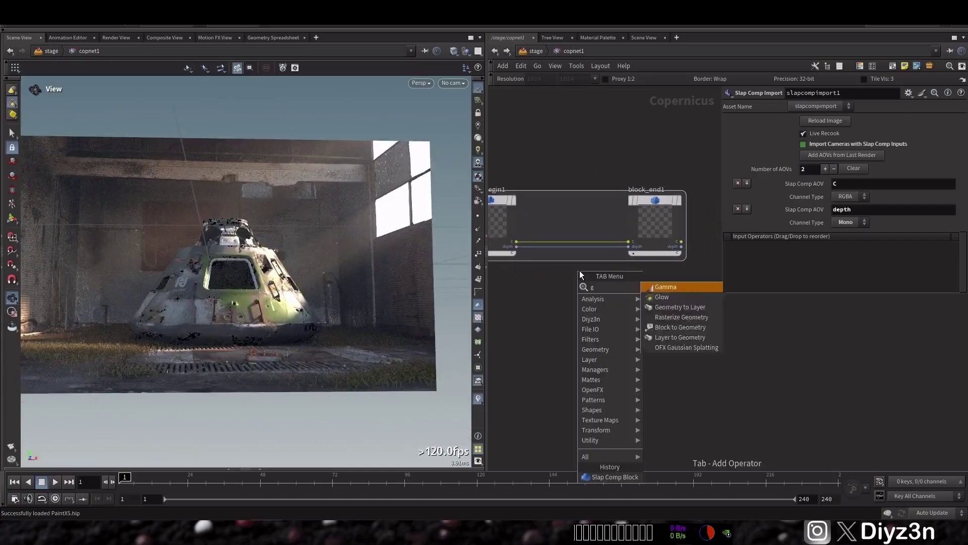
type("l")
key("Return")
left_click(564, 241)
left_click_drag(565, 241, 565, 133)
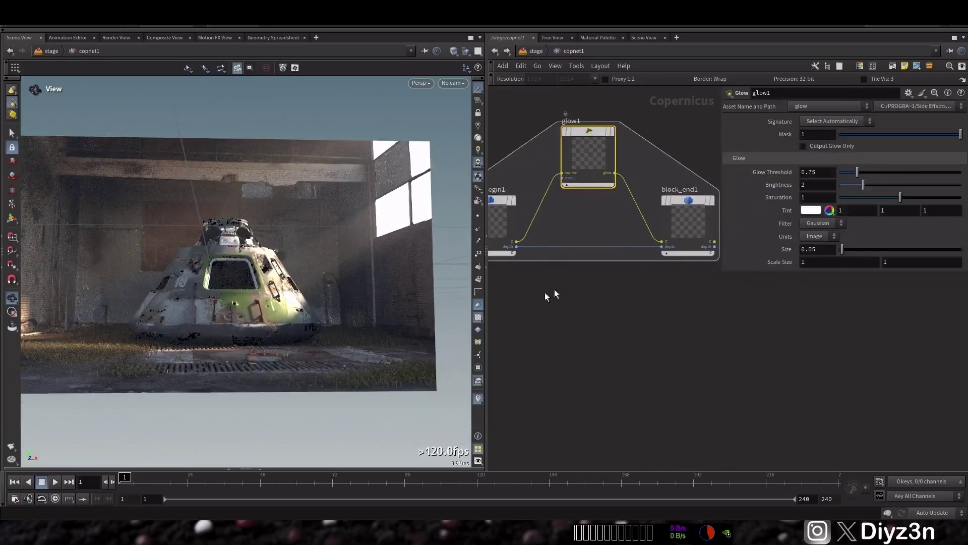
mouse_move(863, 184)
left_mouse_down()
mouse_move(931, 184)
mouse_move(852, 172)
mouse_move(846, 185)
left_mouse_up()
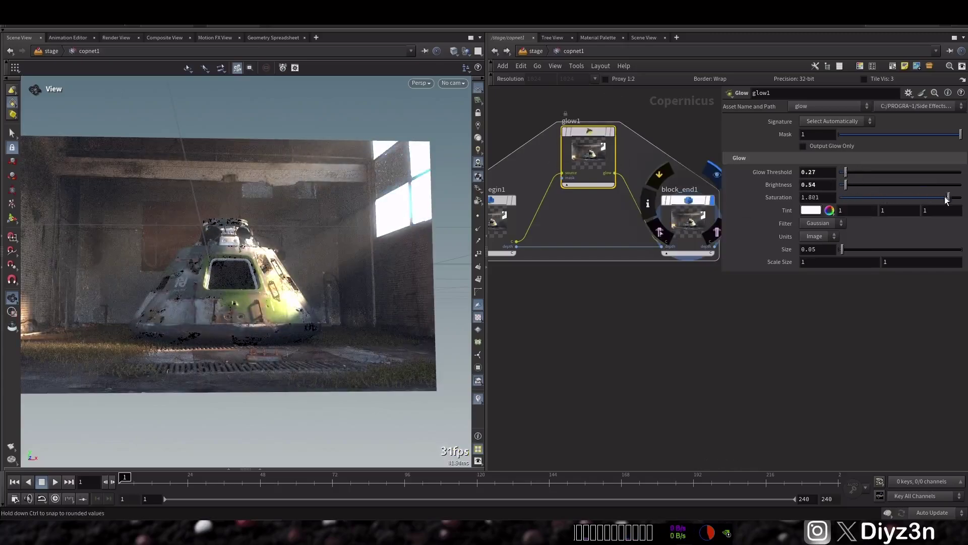
left_click_drag(947, 201, 944, 197)
Insert an HSV Adjust node after the Glow with saturation scale 1.12 and value scale 0.697
key("Tab")
type("ad")
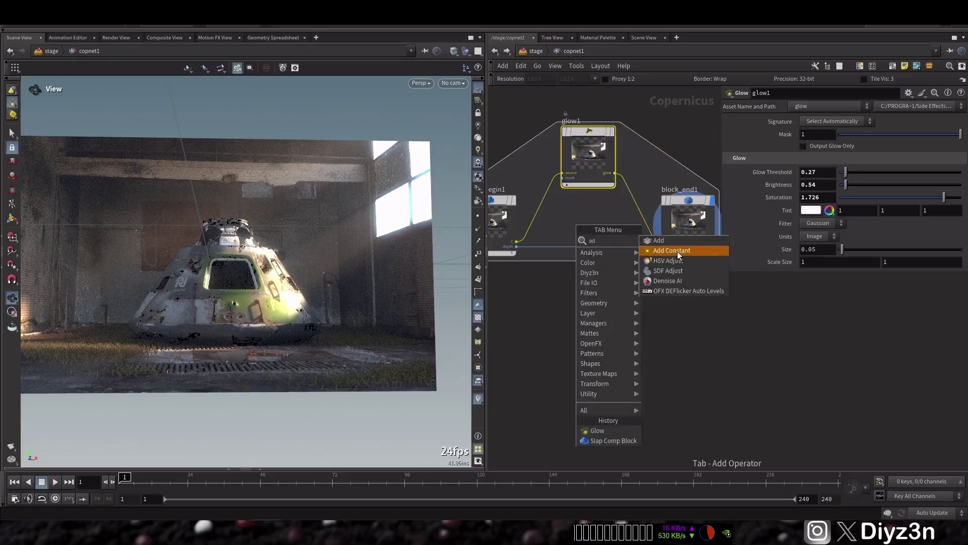
left_click(668, 260)
left_click(634, 195)
left_click_drag(912, 190, 882, 208)
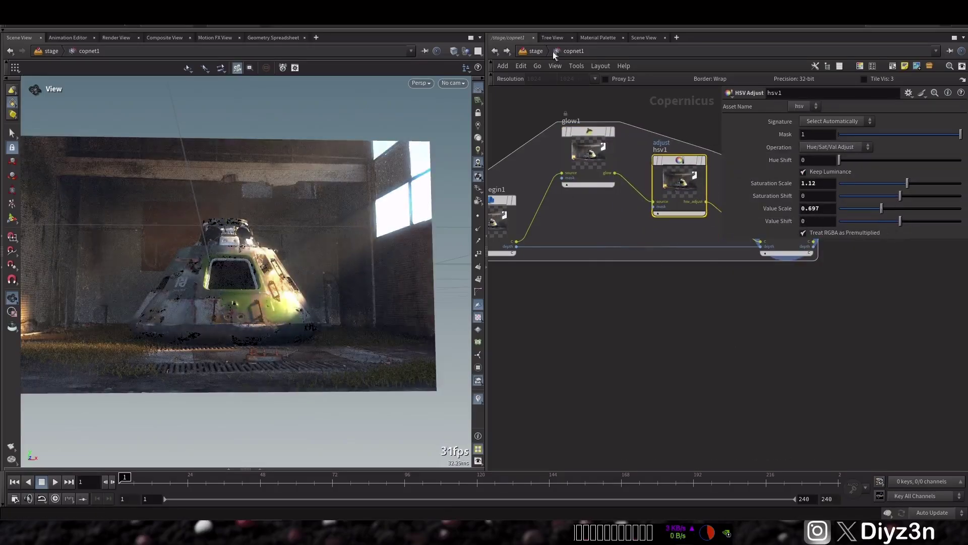
Return to the stage network and set the Karma render settings' image denoiser to Intel OIDN
left_click(553, 51)
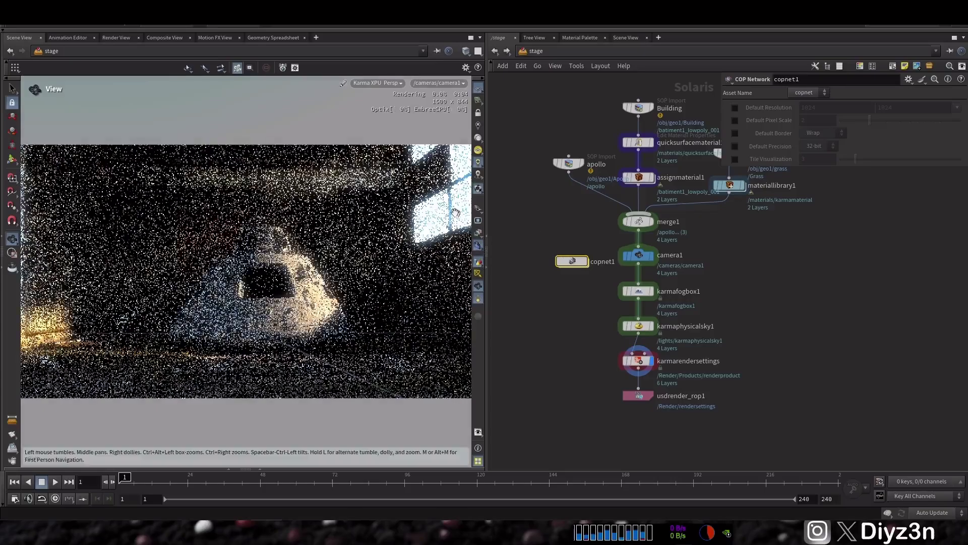
left_click(638, 361)
left_click(798, 234)
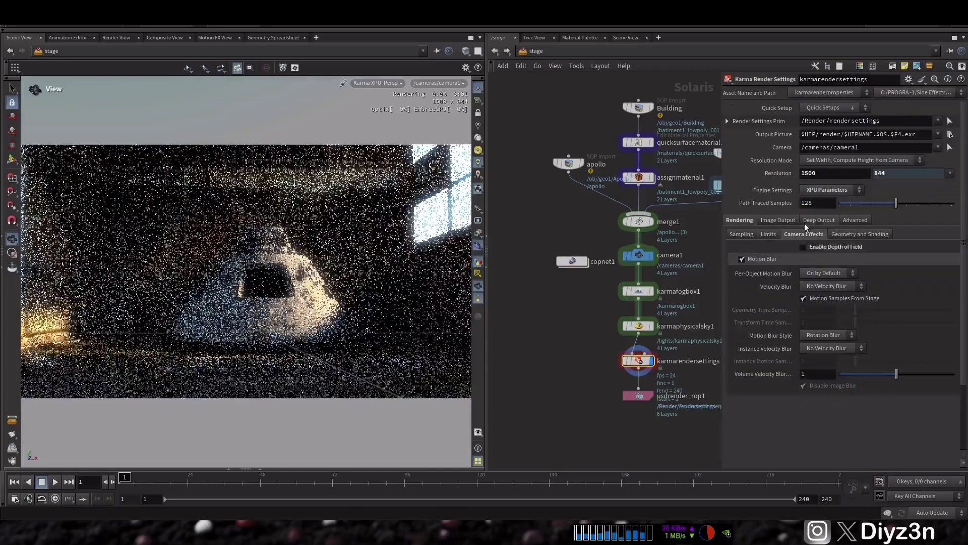
left_click(783, 220)
left_click(826, 233)
left_click(793, 234)
left_click(823, 263)
left_click(818, 294)
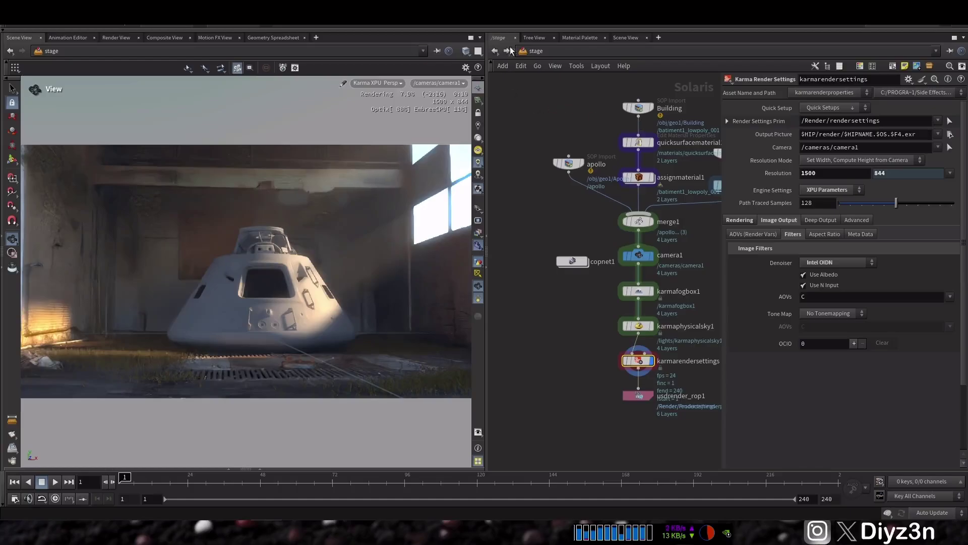
Go to geo1's COP network, open the Solaris network inside the Plate layer and examine its pinned render view
left_click(494, 52)
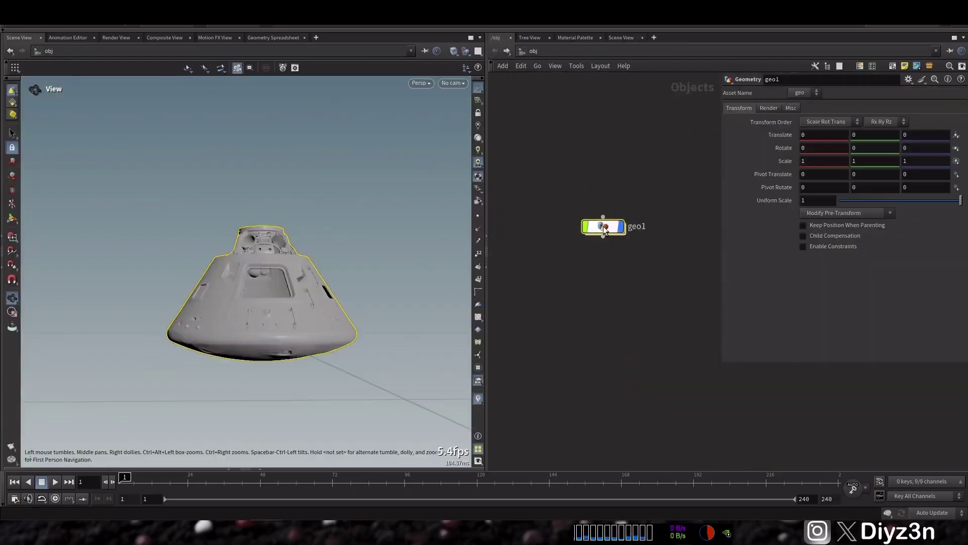
double_click(603, 226)
middle_click_drag(795, 208, 668, 282)
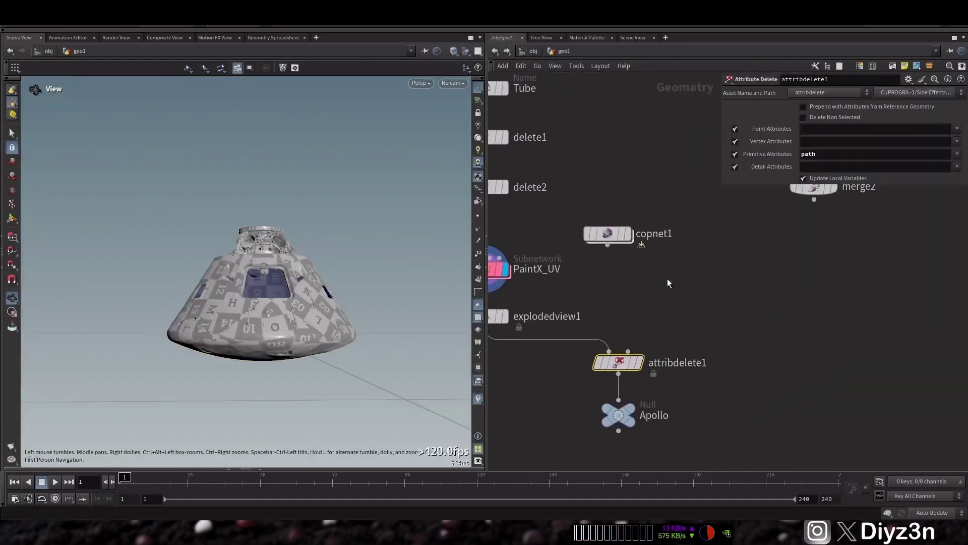
double_click(614, 235)
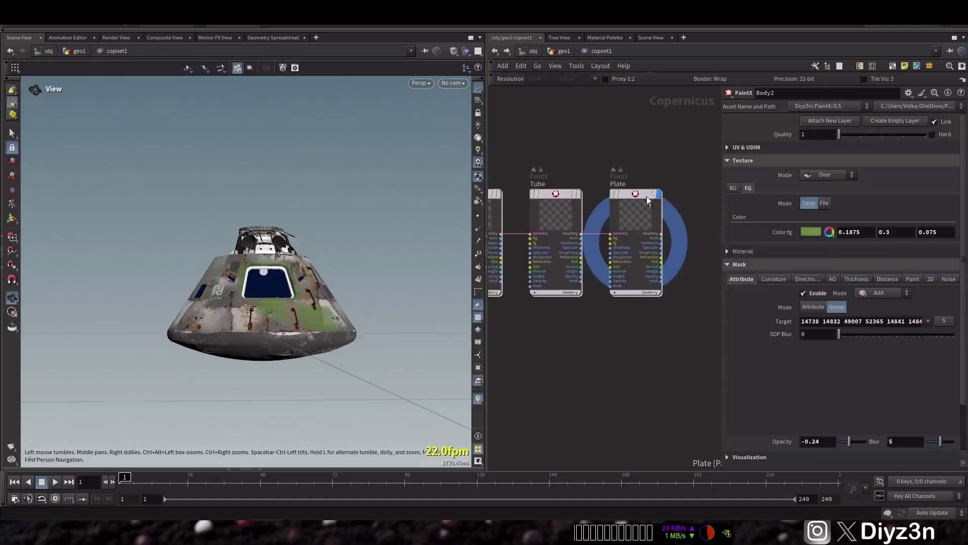
left_click(649, 201)
double_click(640, 201)
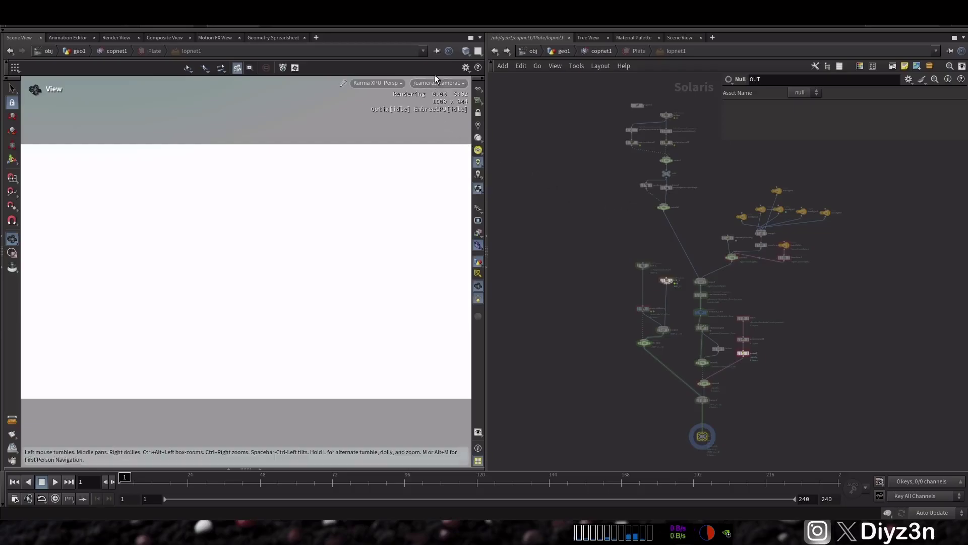
left_click(437, 52)
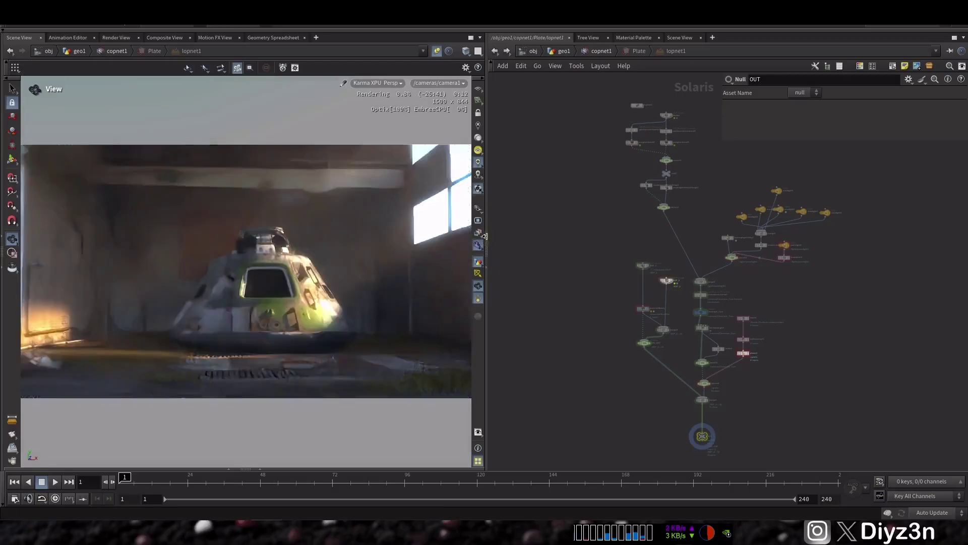
left_click(489, 271)
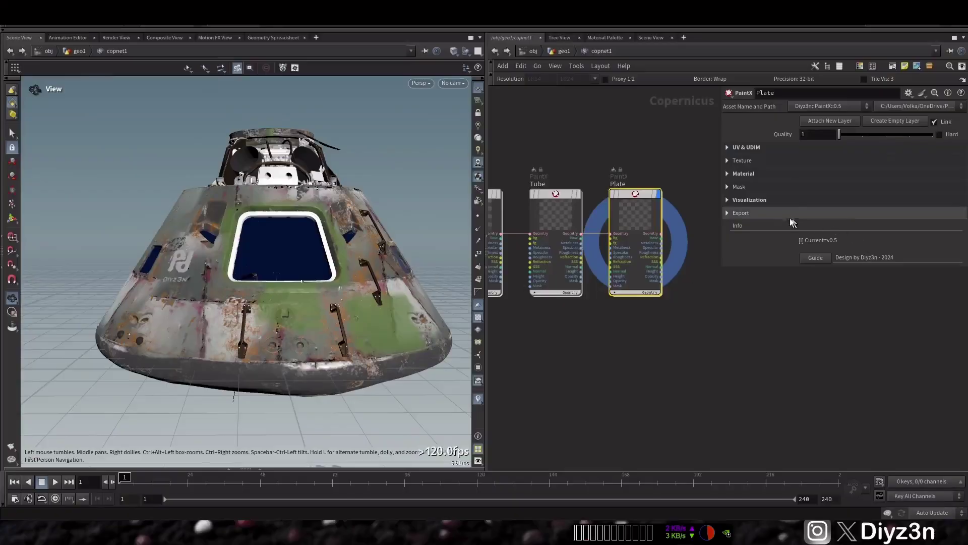
Export the Plate layer's maps for all UDIMs as 2048 by 2048 PNG files into a new $HIP/txt/ folder
left_click(787, 214)
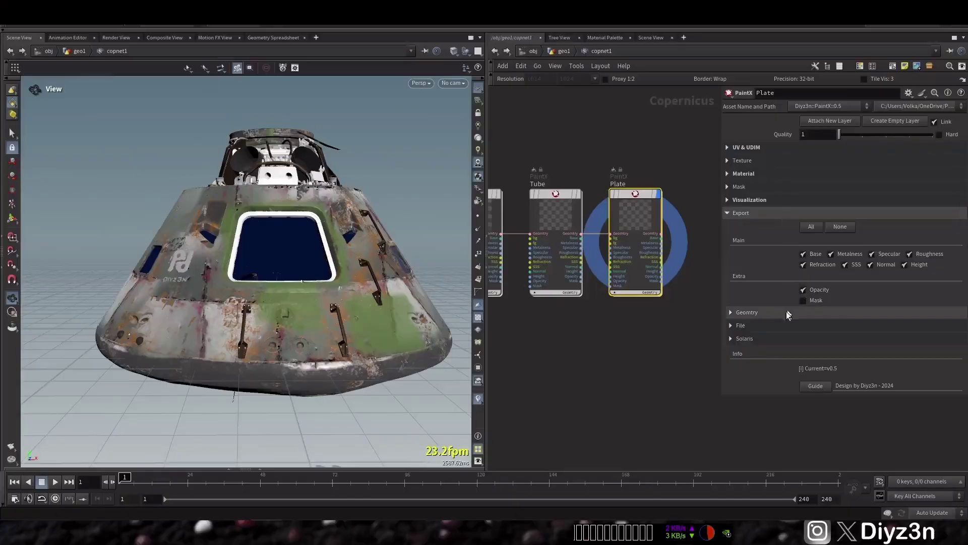
left_click(774, 325)
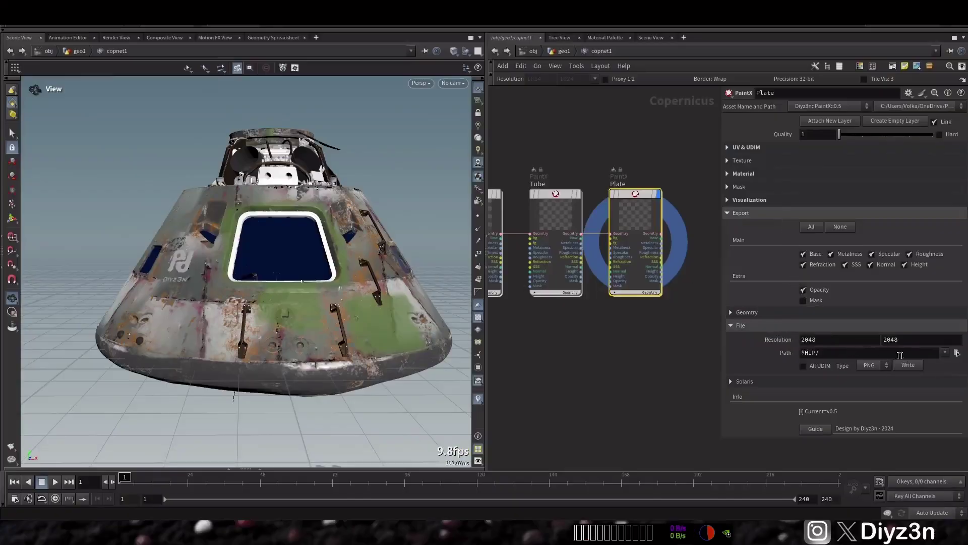
left_click(957, 353)
left_click(937, 247)
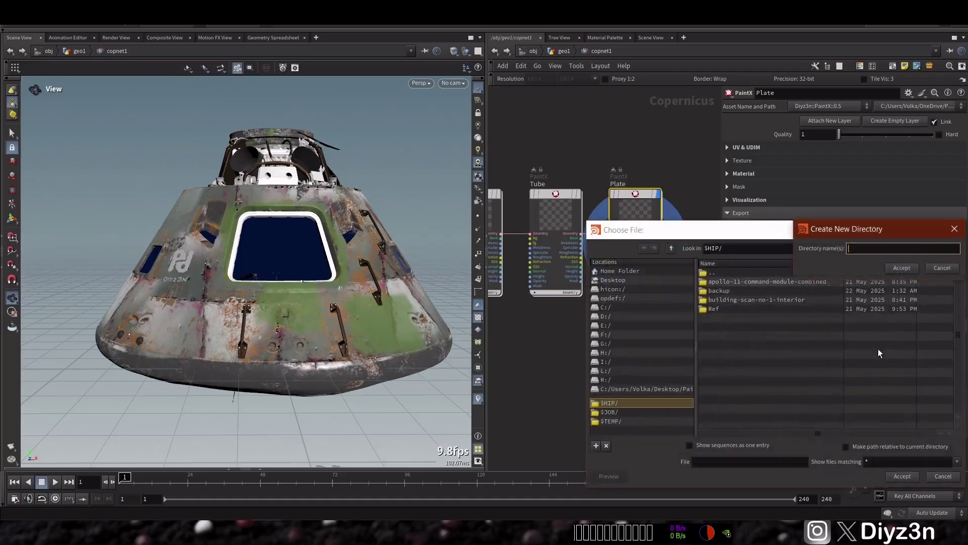
type("txt")
key("Return")
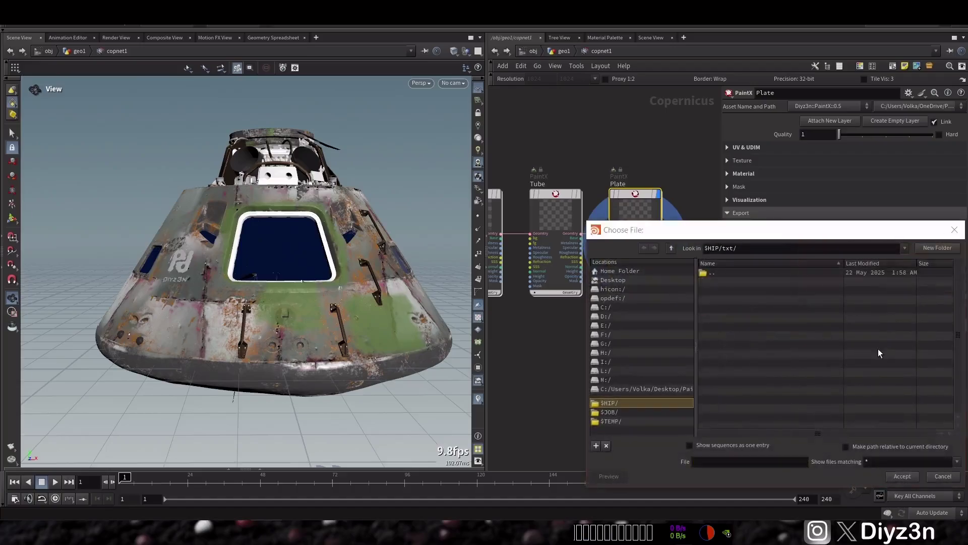
left_click(903, 476)
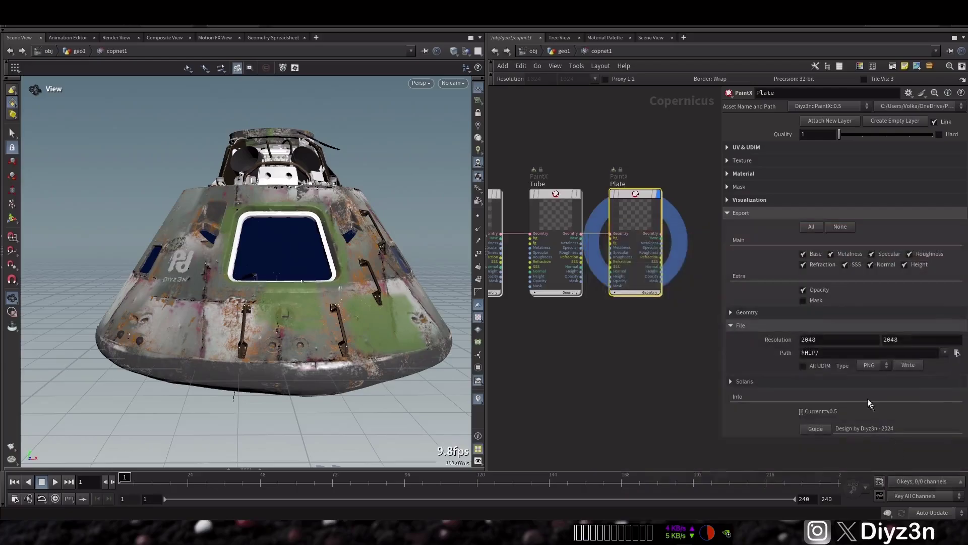
left_click(813, 365)
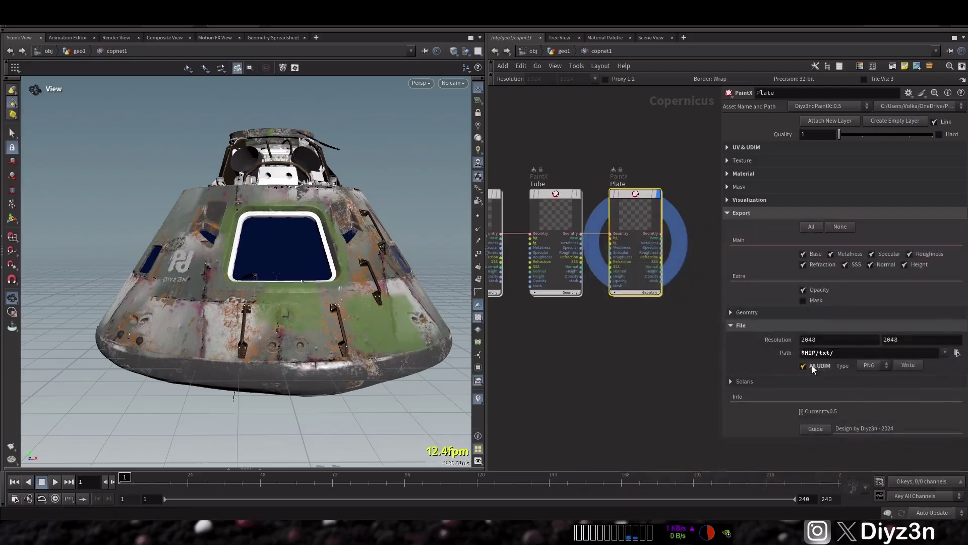
left_click(908, 365)
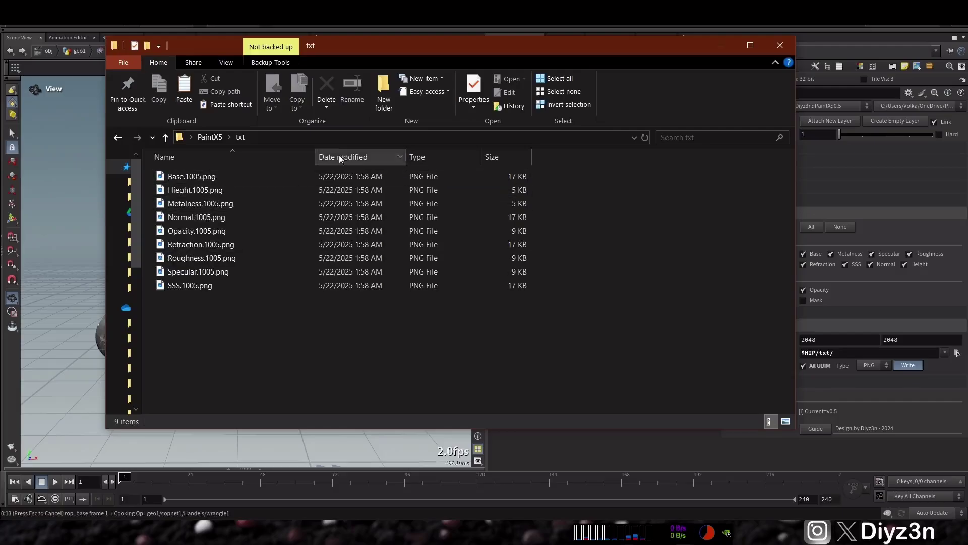
Examine the exported texture maps as large thumbnails in File Explorer's txt folder, then minimize the window
left_click(226, 62)
left_click(243, 82)
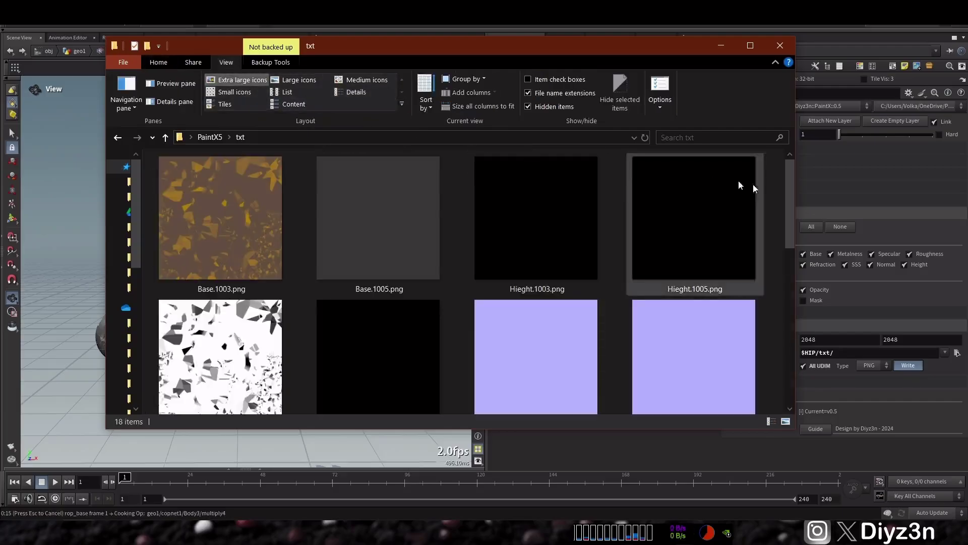
left_click_drag(791, 180, 777, 361)
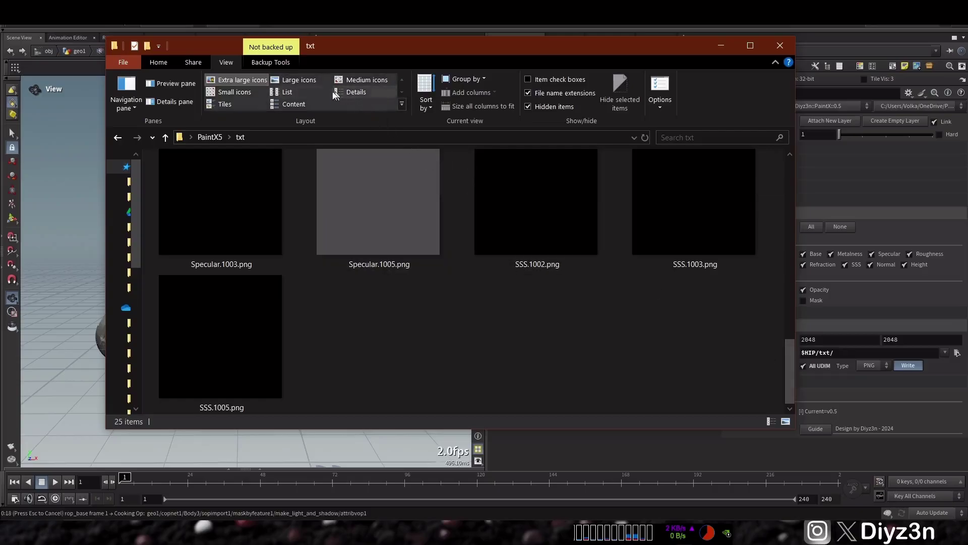
left_click(309, 82)
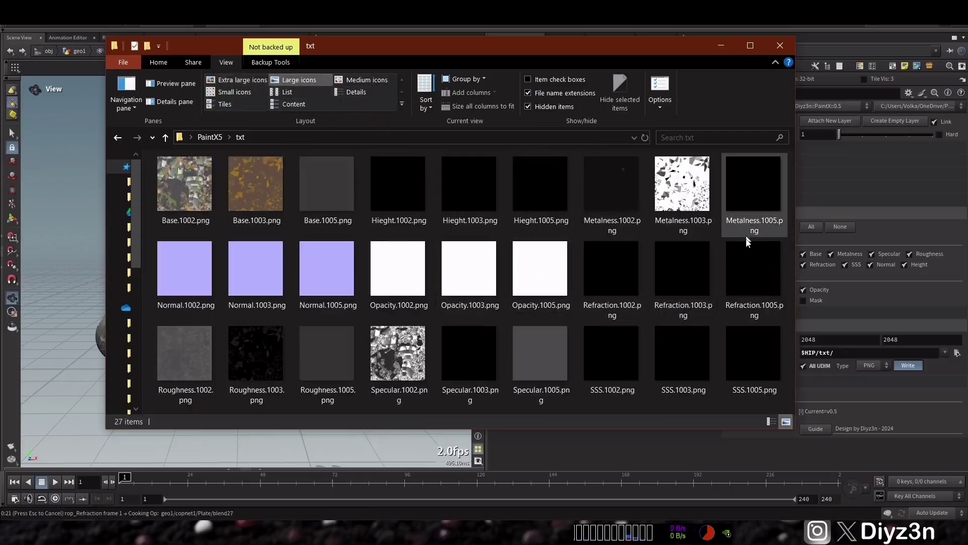
scroll(787, 283, "down", 2)
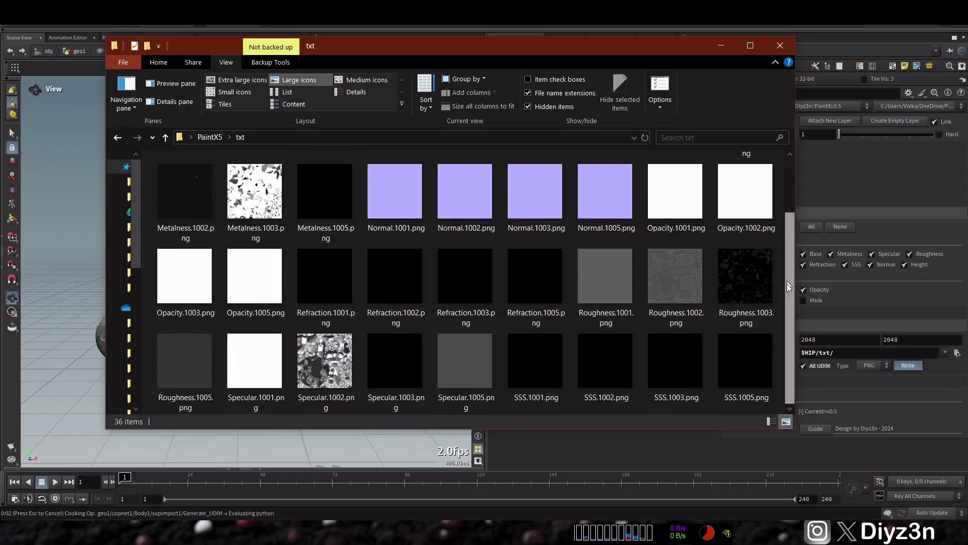
scroll(787, 284, "up", 2)
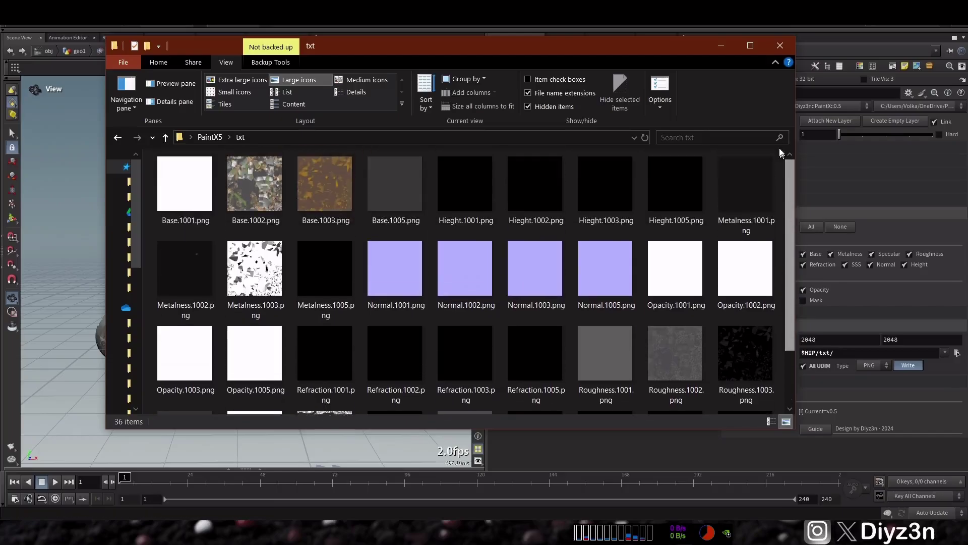
left_click(713, 48)
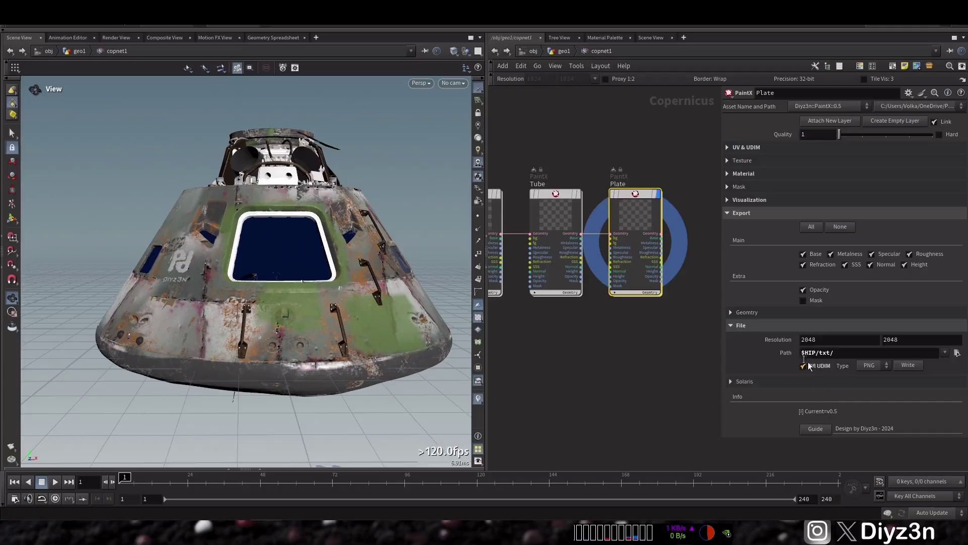
Open the Plate layer's Solaris material export options and switch to the stage network
left_click(755, 326)
left_click(755, 339)
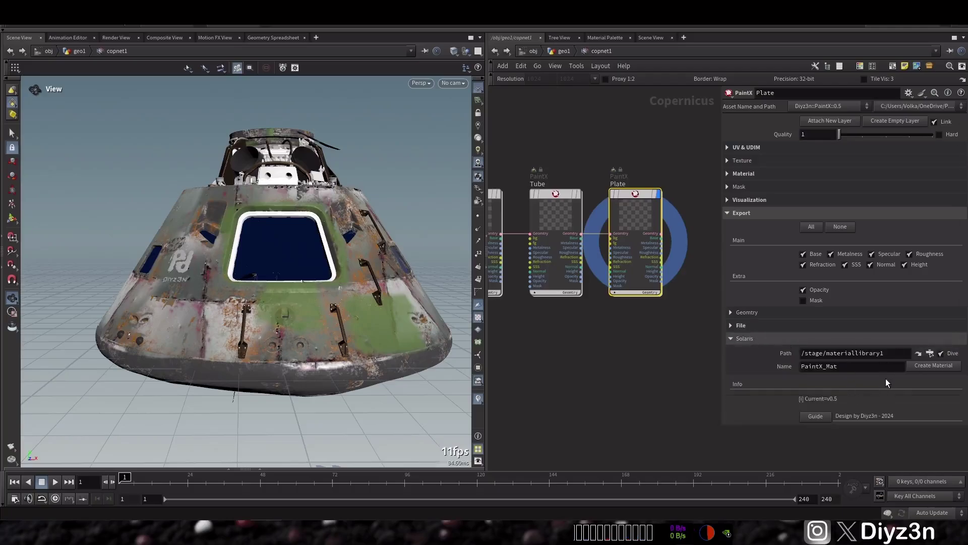
left_click(523, 53)
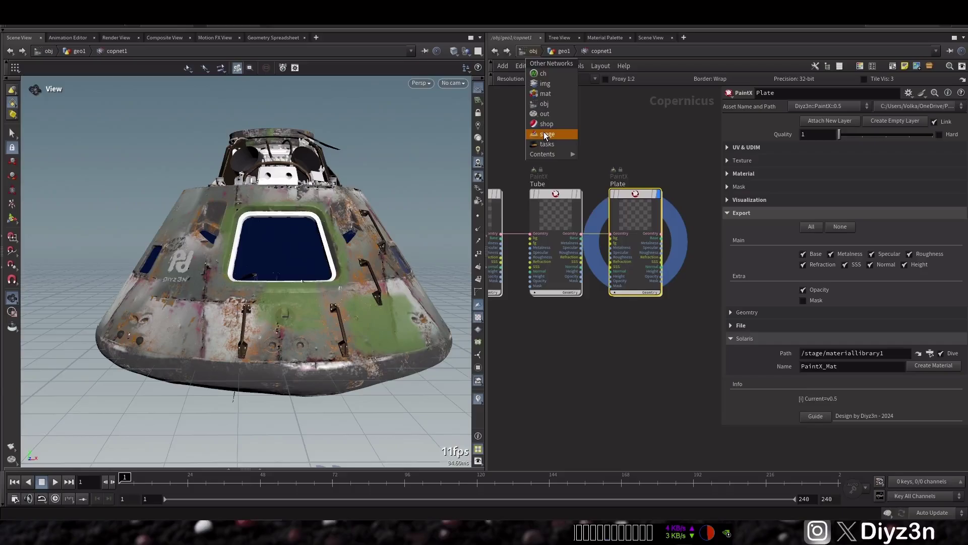
left_click(544, 132)
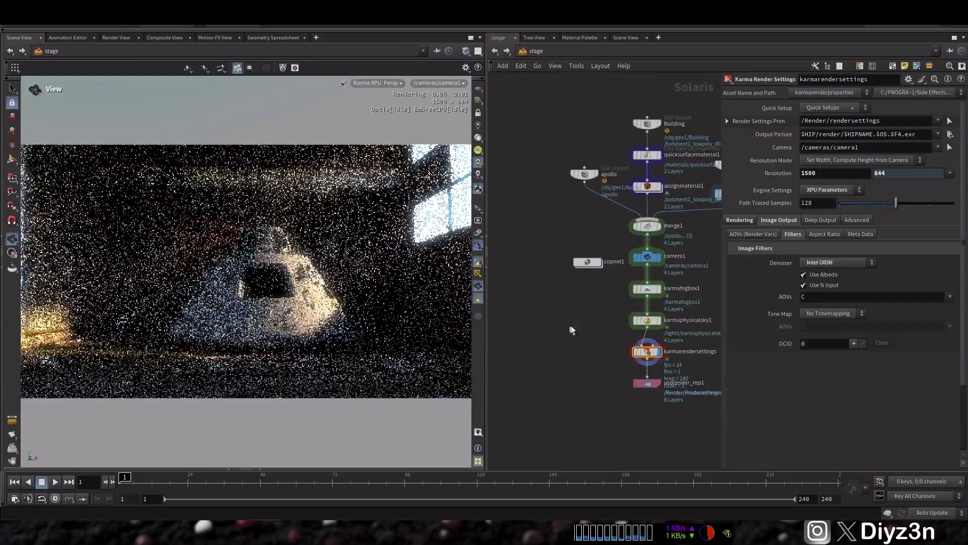
Set the Karma render resolution width to 500 and turn the image denoiser off
left_click(825, 174)
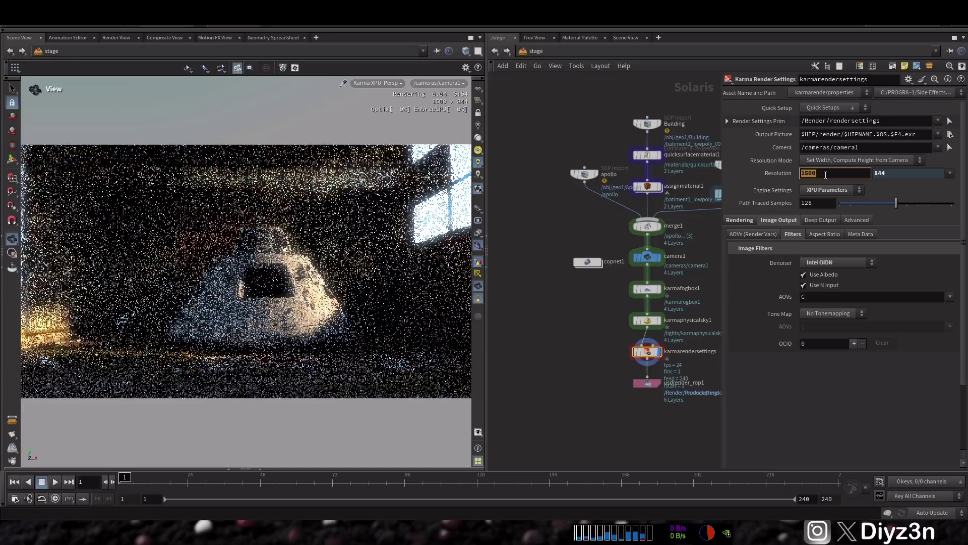
type("500")
key("Return")
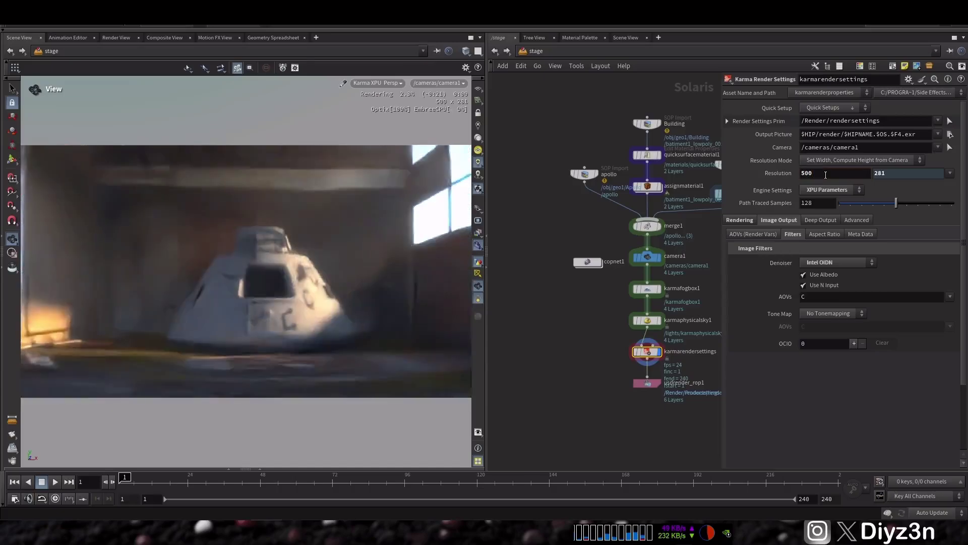
left_click(837, 263)
left_click(822, 262)
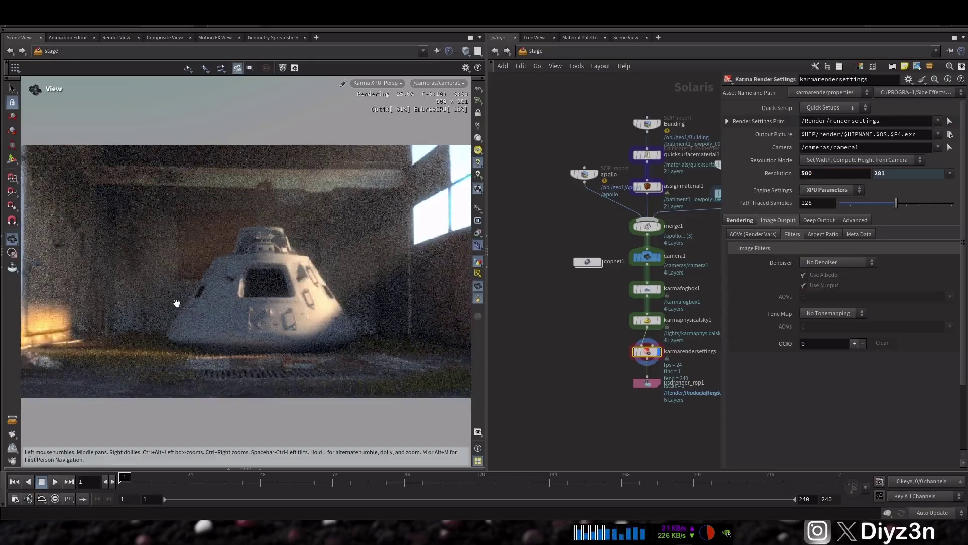
Add a Material Library node between the apollo SOP import and the merge in the stage network
scroll(538, 192, "up", 4)
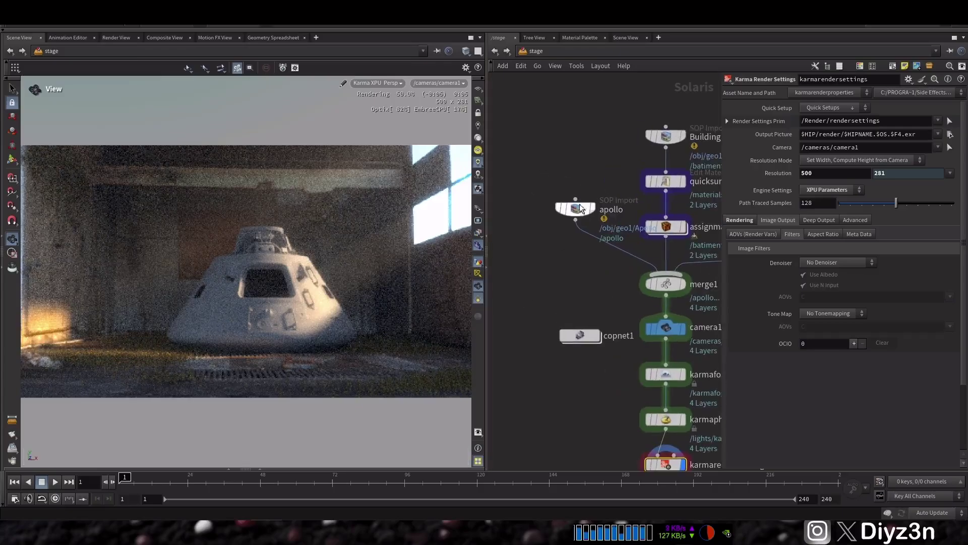
left_click_drag(579, 204, 552, 164)
mouse_move(555, 274)
middle_mouse_down()
mouse_move(517, 275)
mouse_move(570, 283)
middle_mouse_up()
key("Tab")
type("mater")
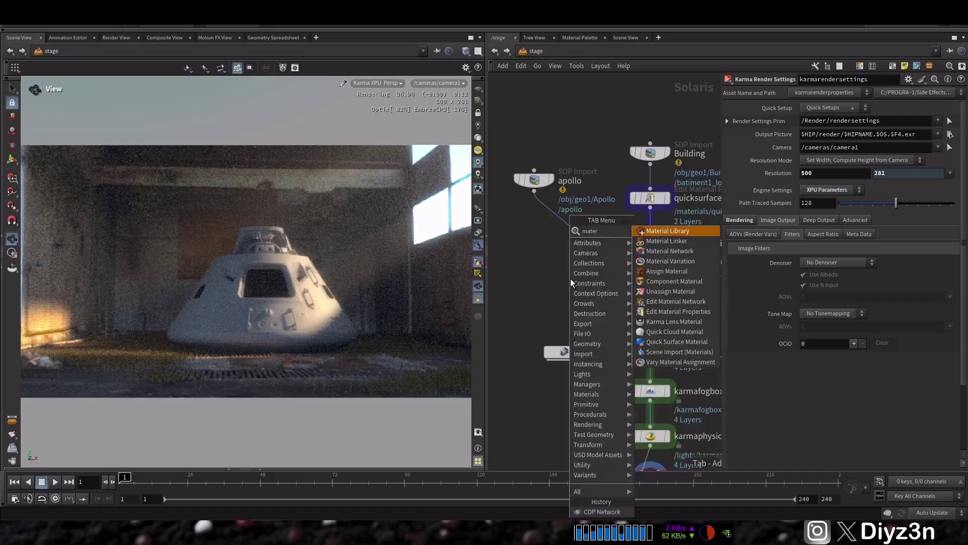
left_click(667, 231)
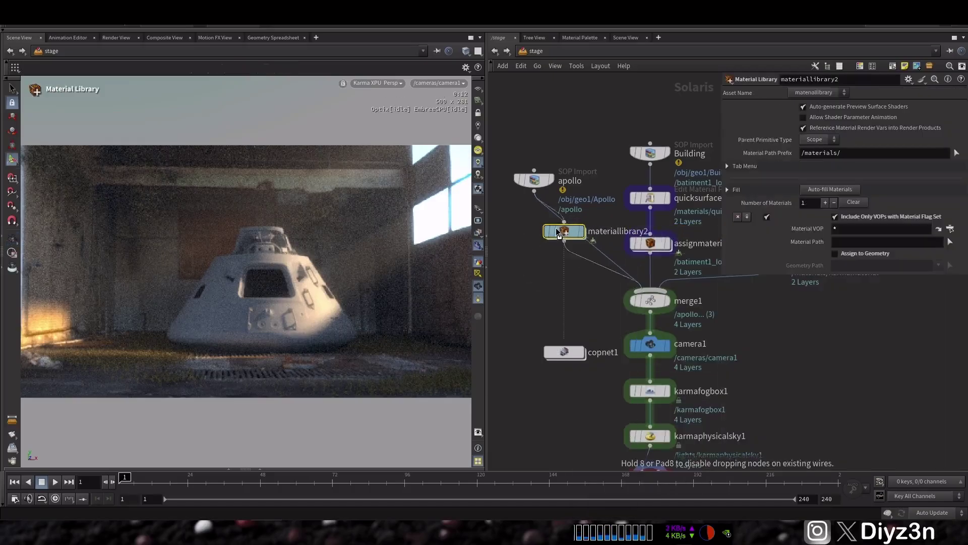
left_click(551, 233)
left_click_drag(550, 235, 531, 235)
Enable geometry assignment on the new material library and set its geometry path to /apollo from the scene graph
left_click(837, 254)
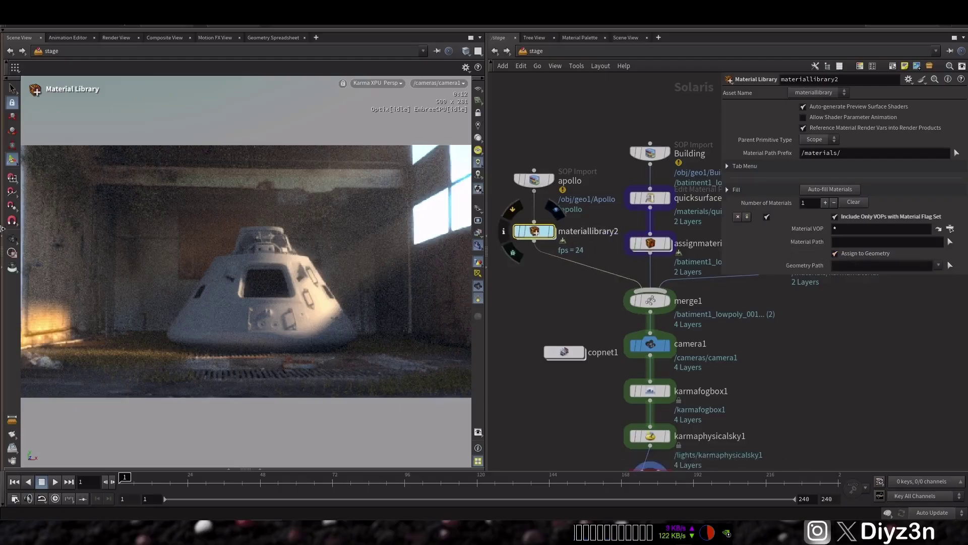
left_click(1, 207)
left_click_drag(38, 108, 947, 281)
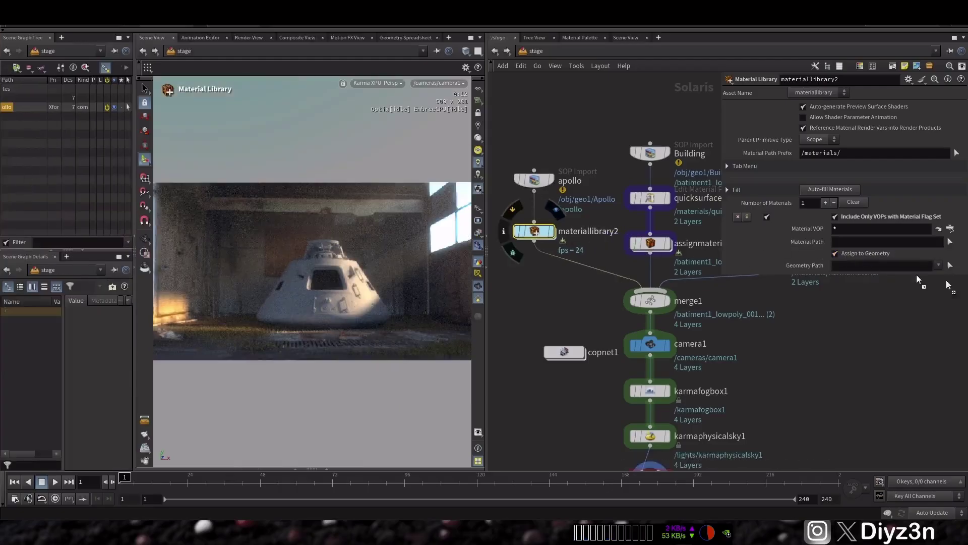
left_click_drag(863, 270, 864, 267)
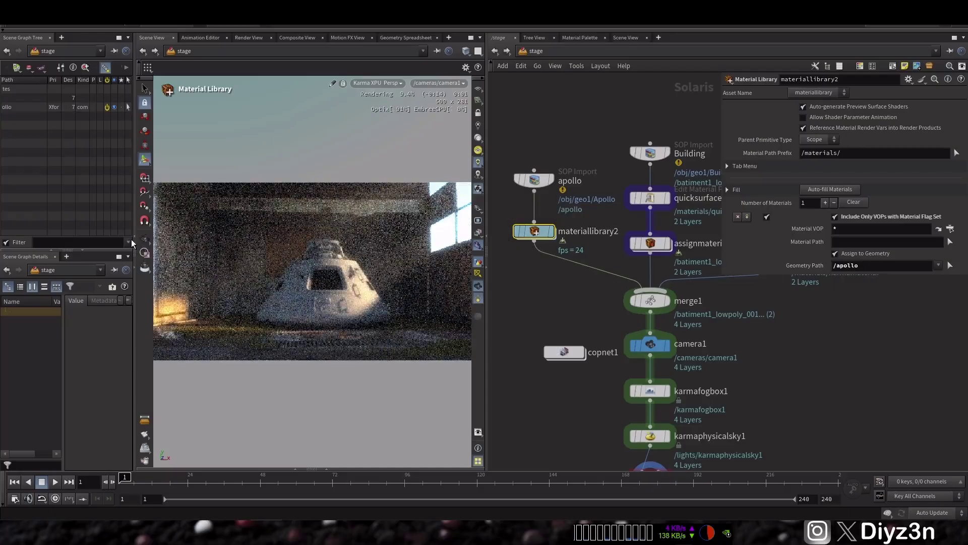
left_click(134, 241)
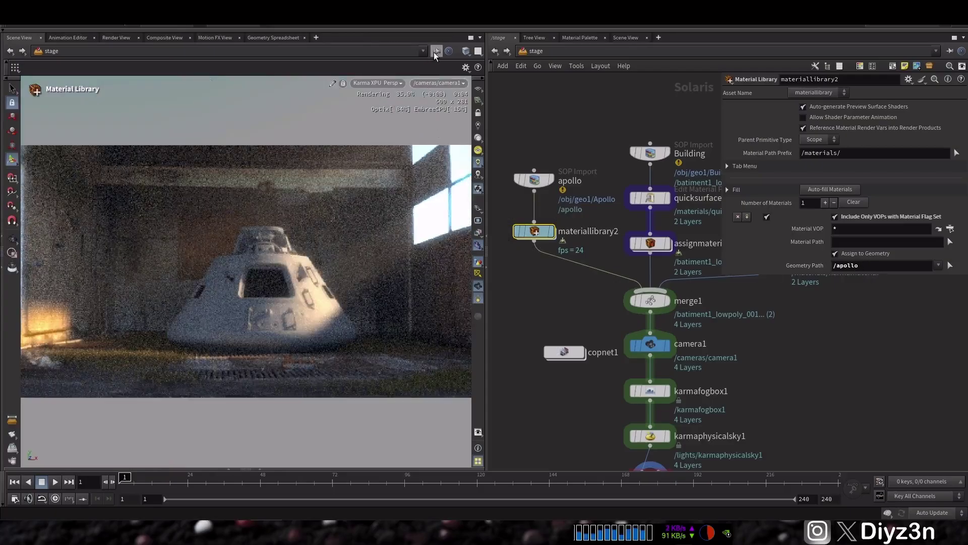
Create the Plate layer's PaintX_Mat material in /stage/materiallibrary2 and return to the stage network
left_click(497, 52)
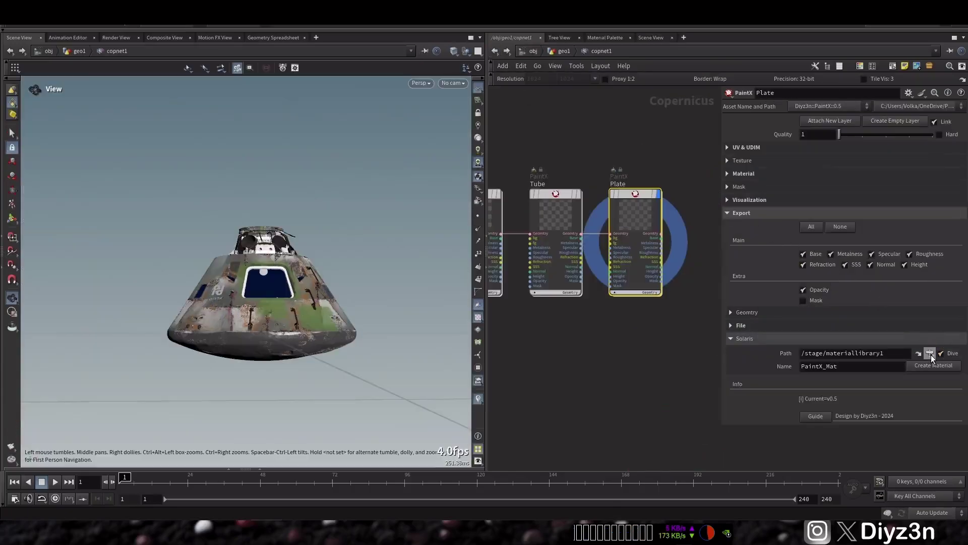
left_click(930, 353)
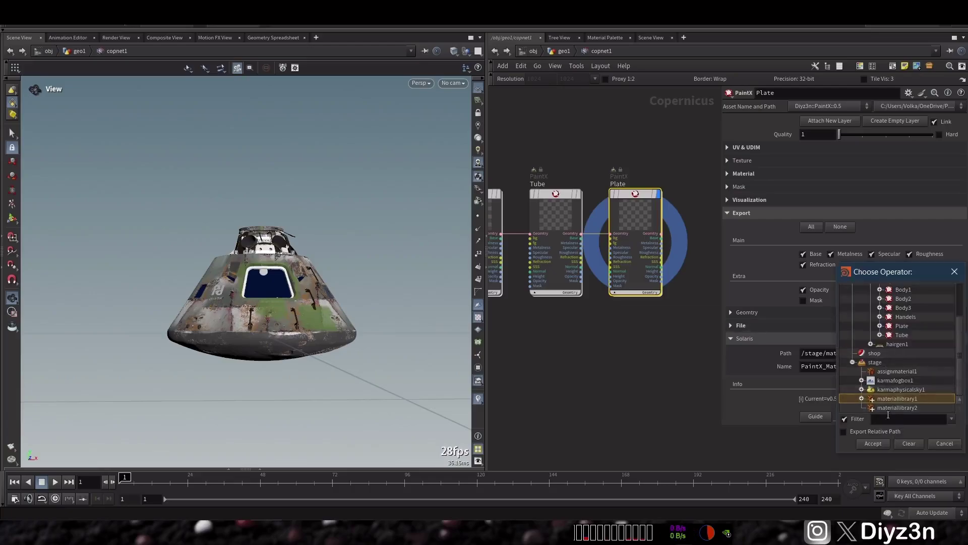
left_click(873, 443)
left_click(912, 367)
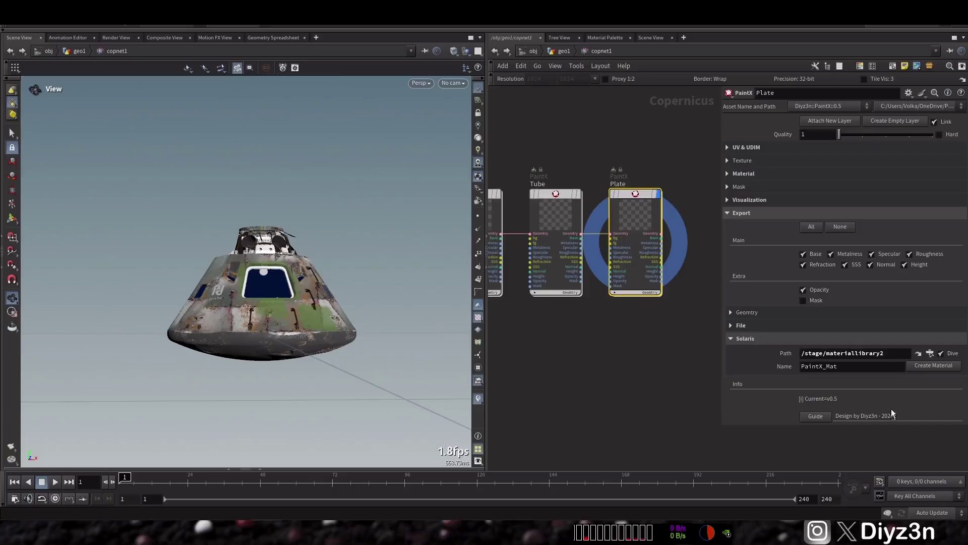
left_click(923, 368)
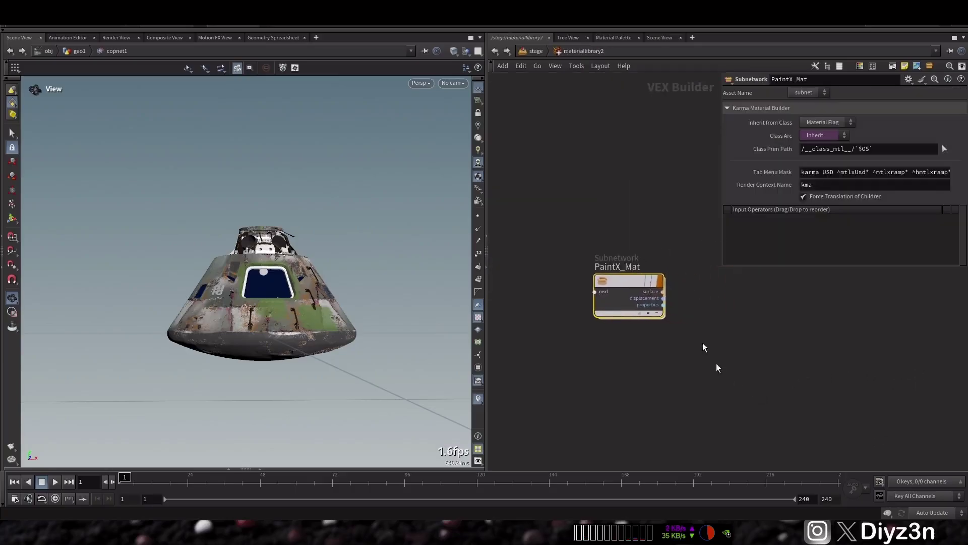
left_click(535, 51)
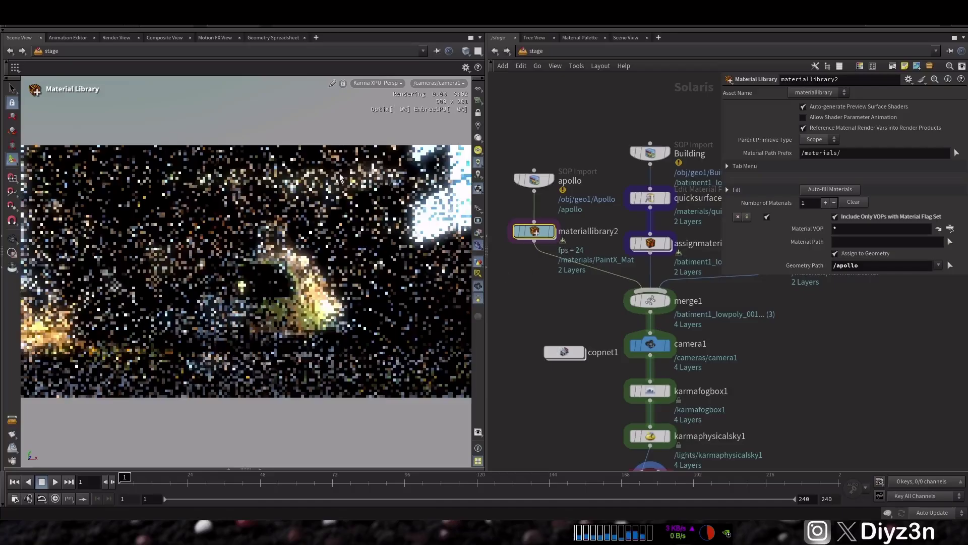
Pin the scene viewer to the stage and examine the Roughness image's full texture path inside PaintX_Mat
left_click(437, 51)
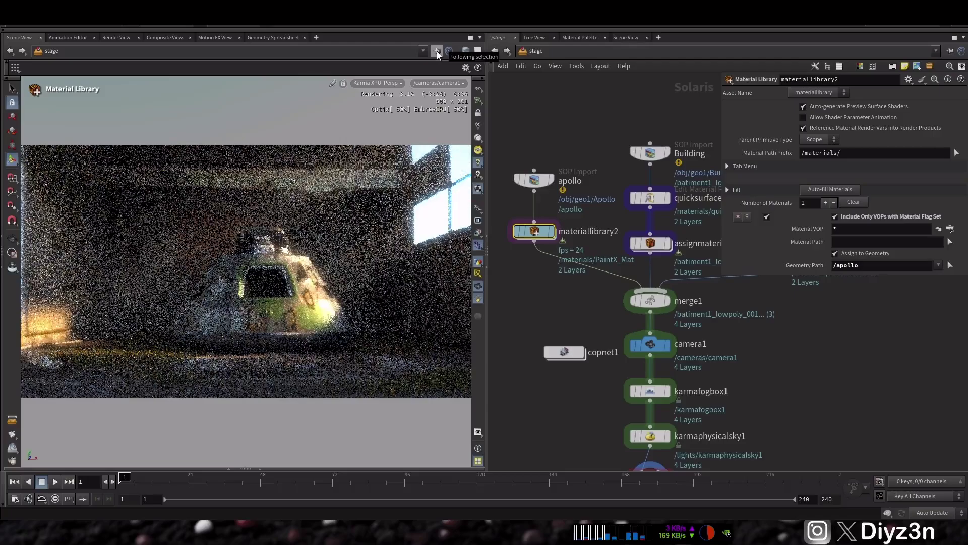
double_click(534, 231)
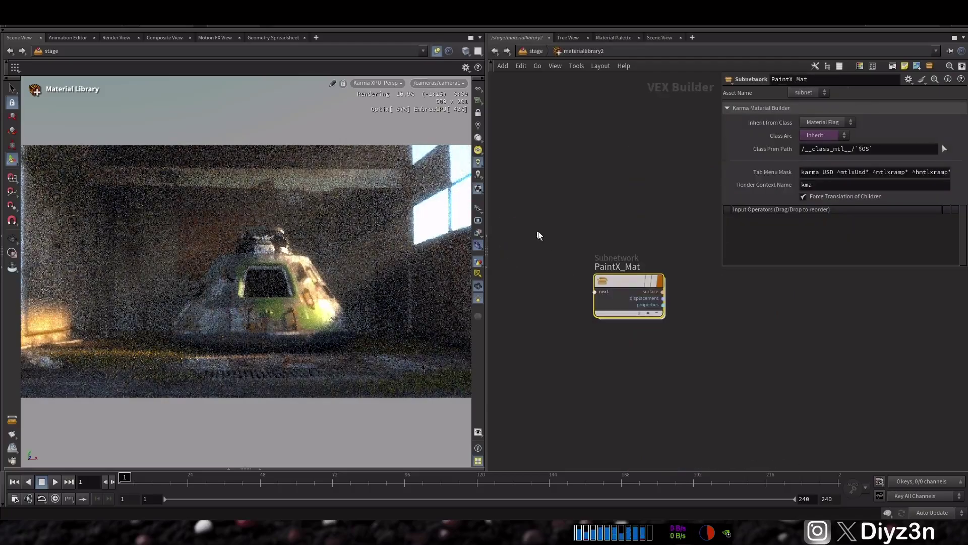
double_click(634, 278)
scroll(631, 272, "up", 4)
left_click(687, 227)
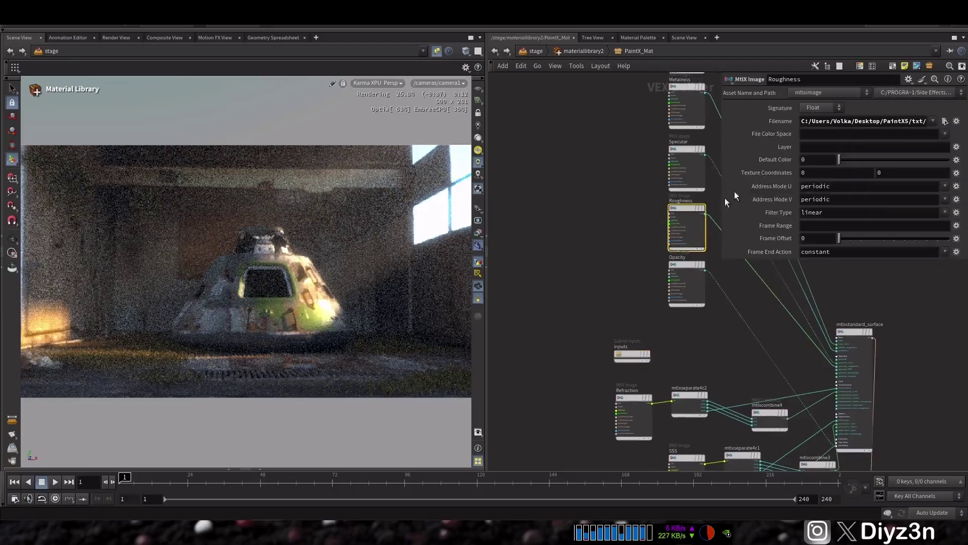
middle_click_drag(630, 222, 588, 281)
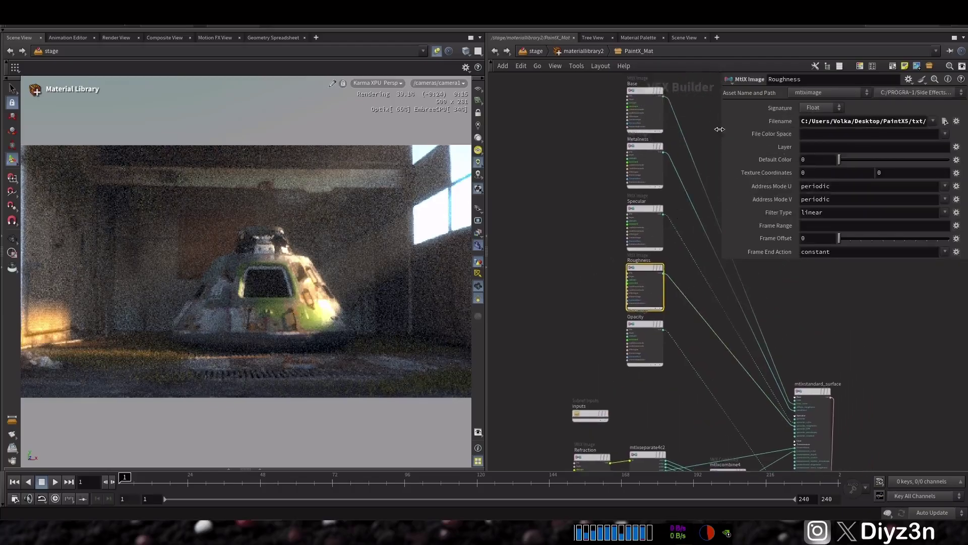
left_click_drag(719, 129, 632, 131)
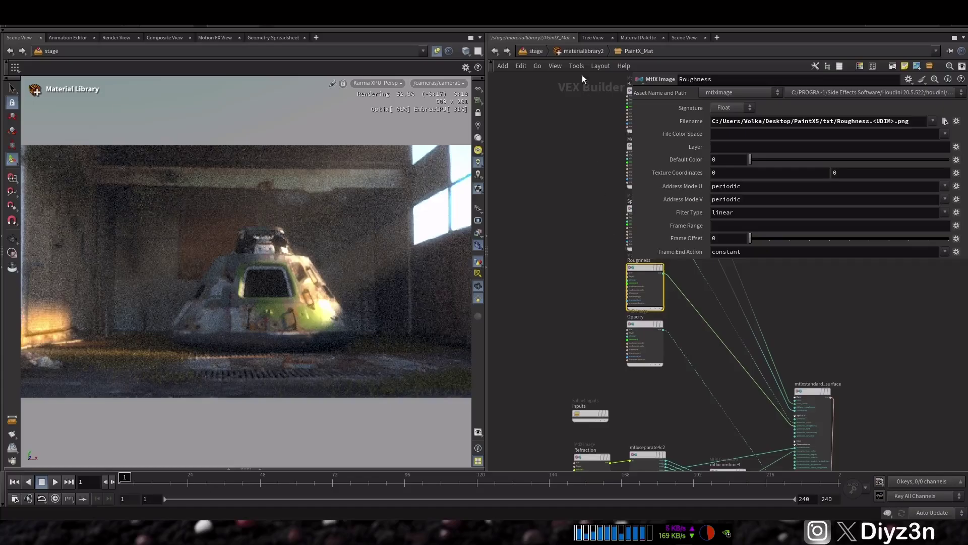
Return to the stage network and set the Karma render resolution width to 1500
left_click(570, 55)
left_click(531, 53)
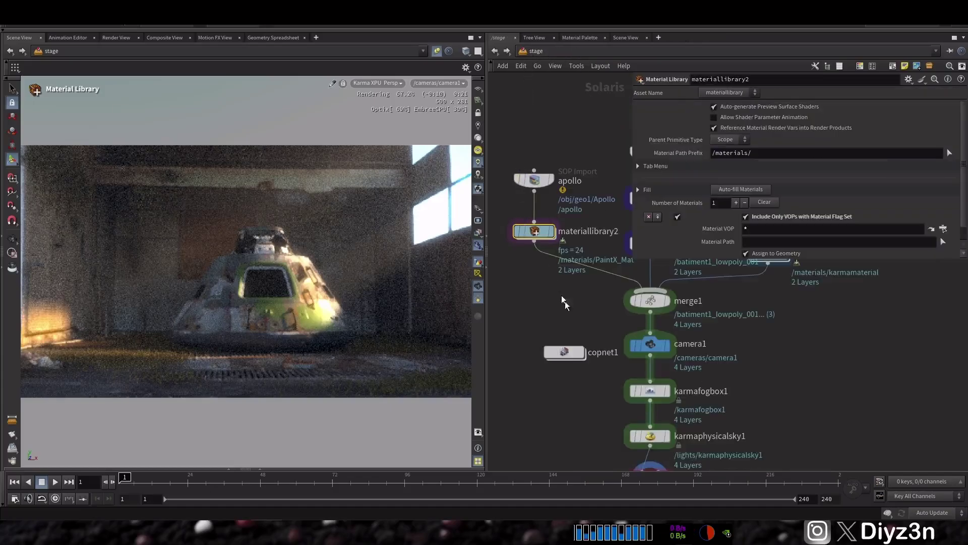
middle_click_drag(737, 407, 695, 272)
left_click_drag(544, 341, 613, 355)
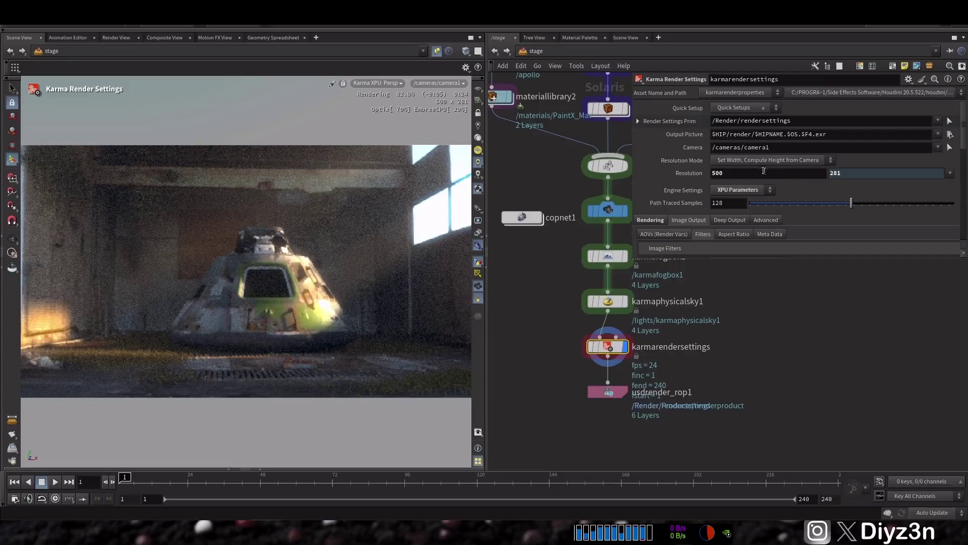
left_click(760, 171)
type("150")
key("Return")
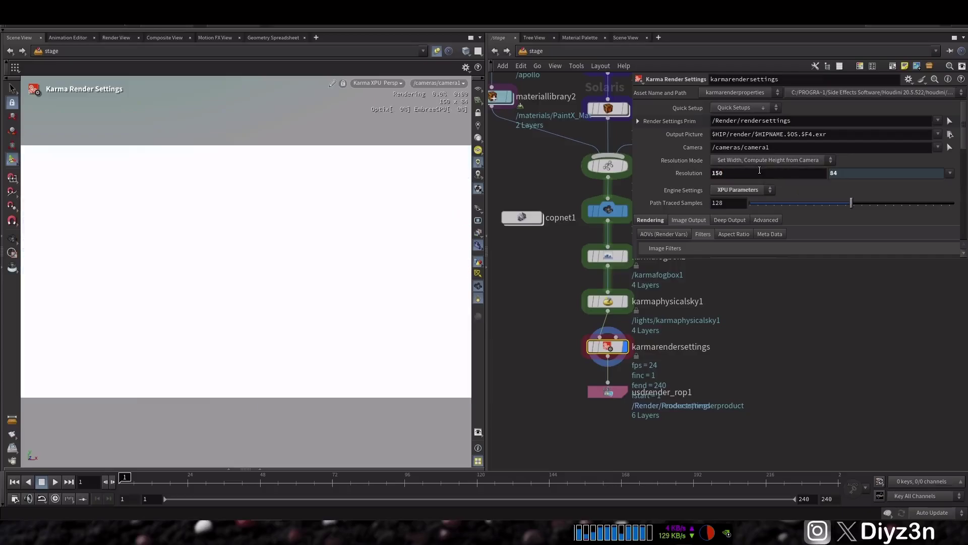
left_click(760, 171)
type("0")
key("Return")
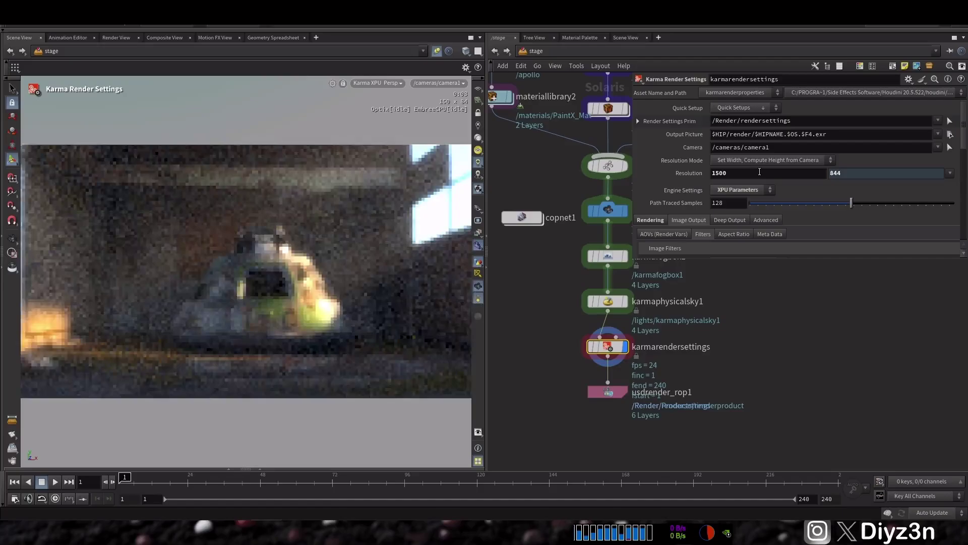
Extend the render settings parameter area downward and maximize the scene viewer to examine the textured capsule render
left_click(478, 247)
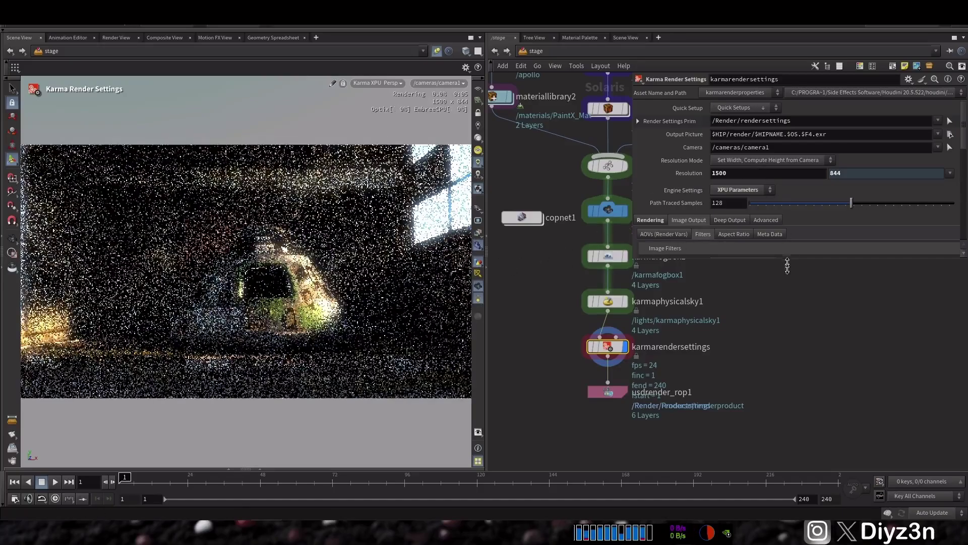
left_click_drag(787, 266, 772, 457)
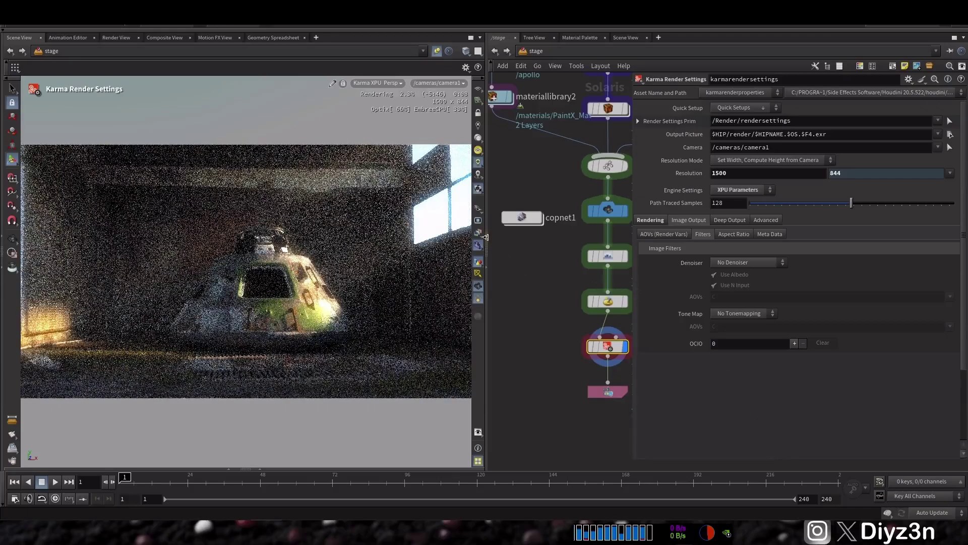
key("ctrl+b")
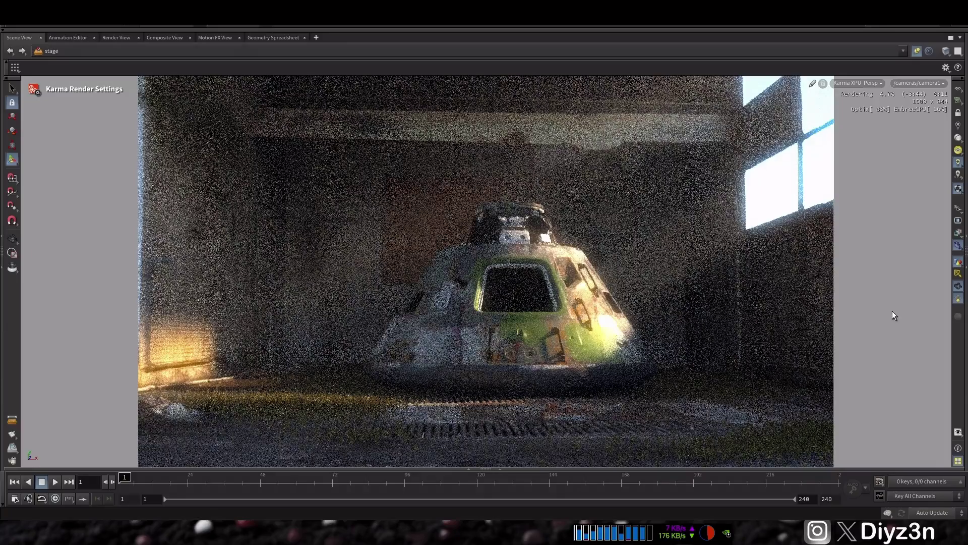